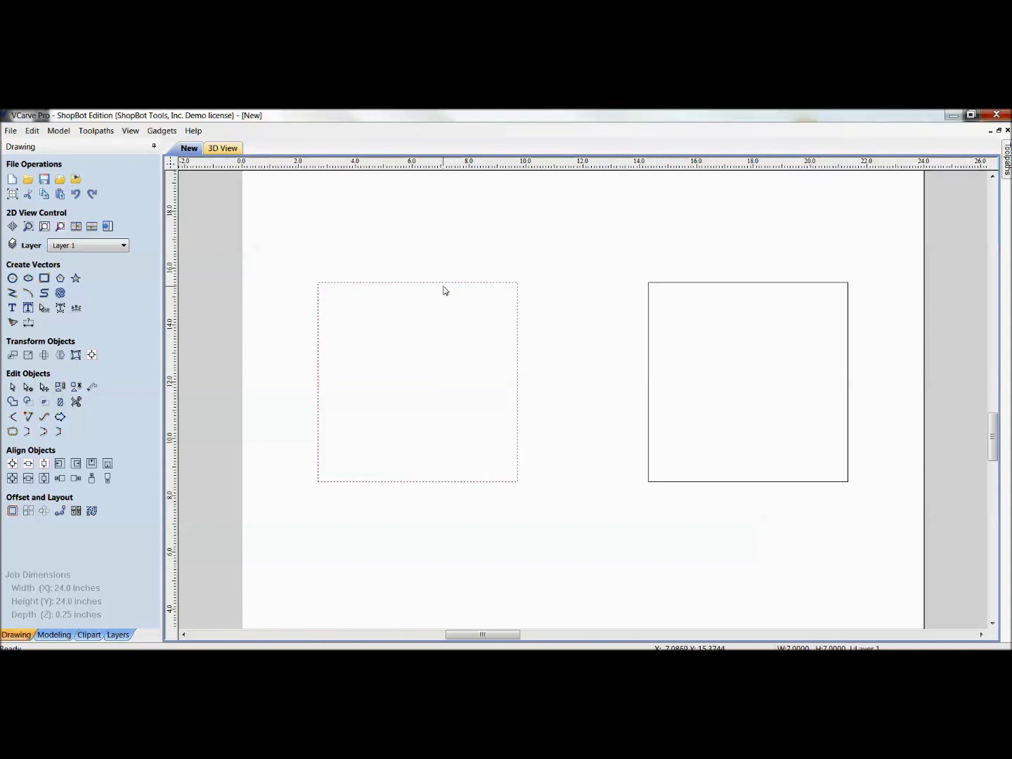
- Rotate the left square counterclockwise freehand, undo the rotation and deselect the square
click(355, 283)
drag(310, 275, 276, 400)
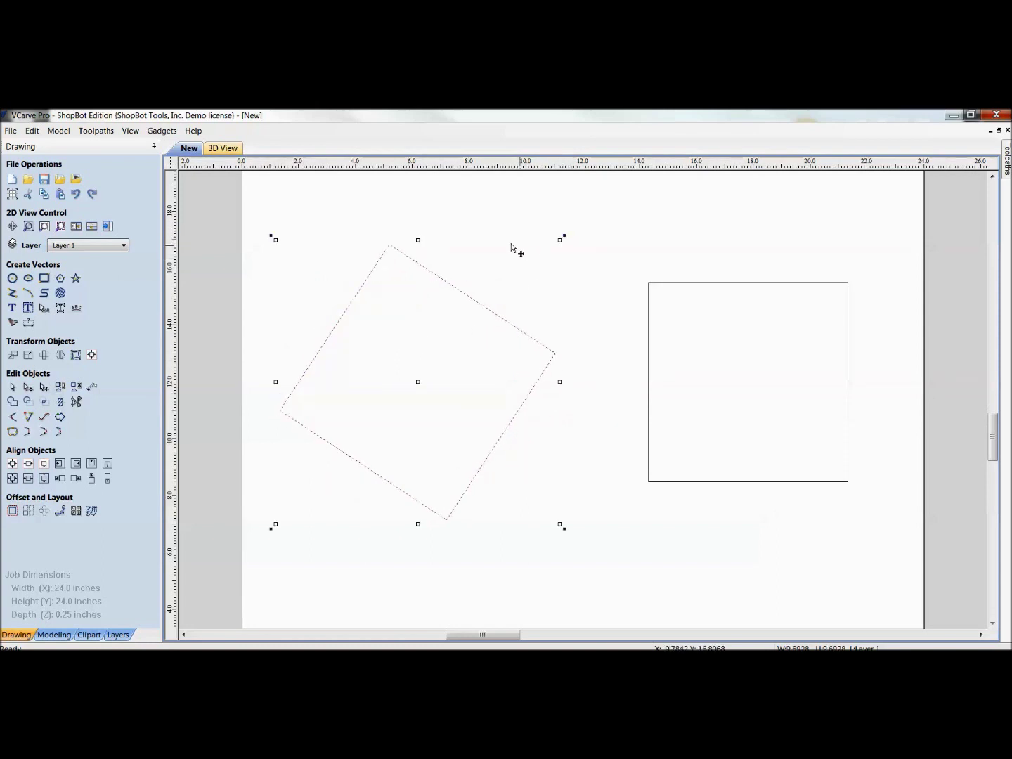
key(ctrl+z)
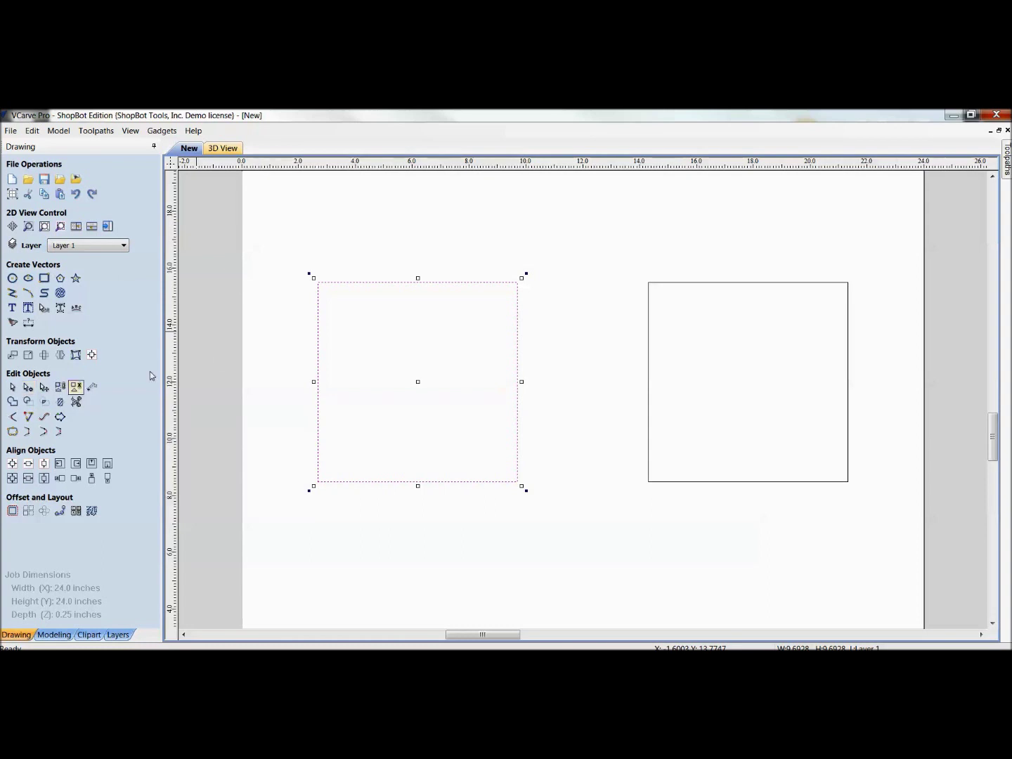
click(490, 269)
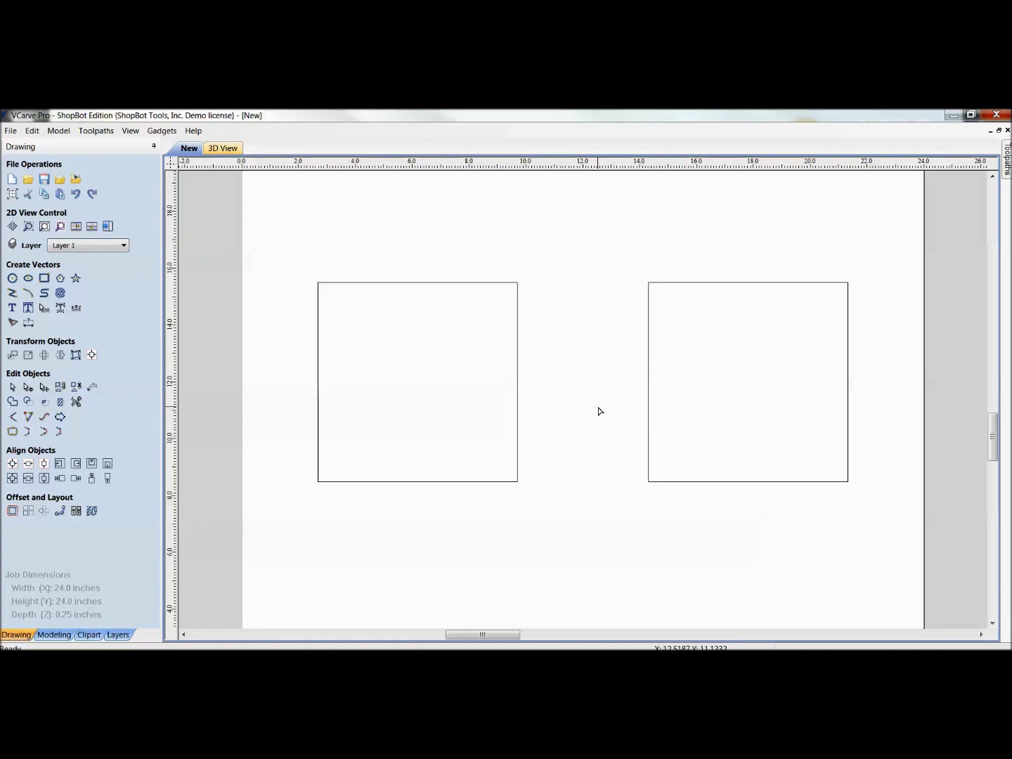
- Delete the upper-right corner point of the left square in node editing mode and undo the deletion
click(518, 396)
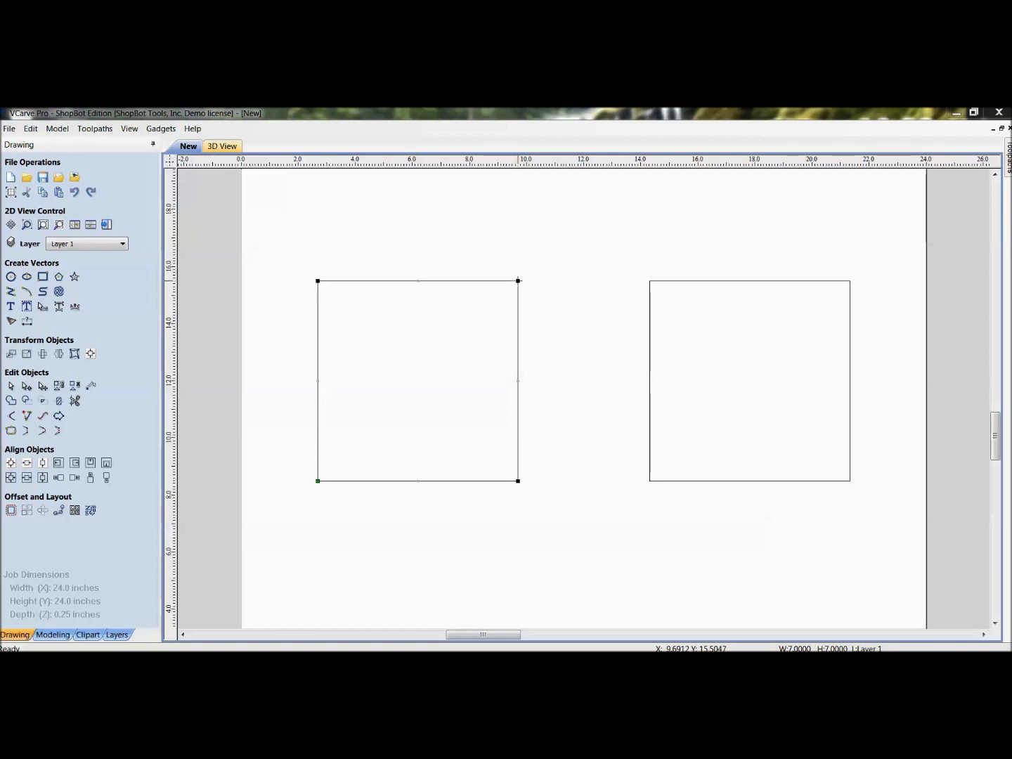
right_click(518, 280)
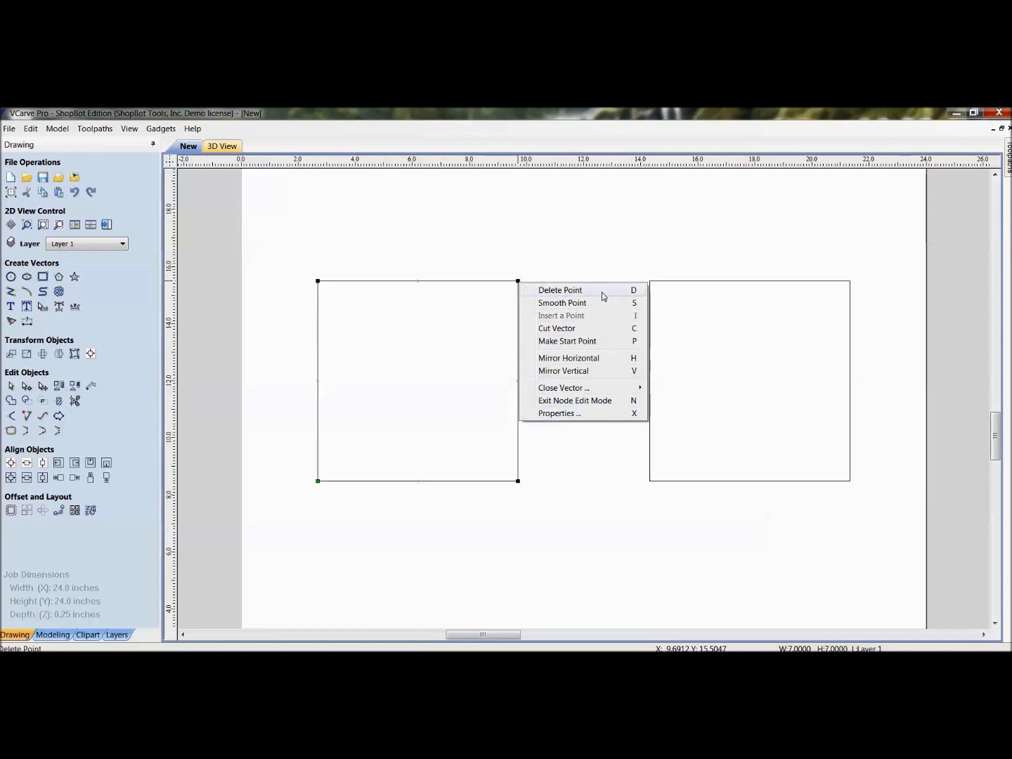
click(562, 269)
click(519, 305)
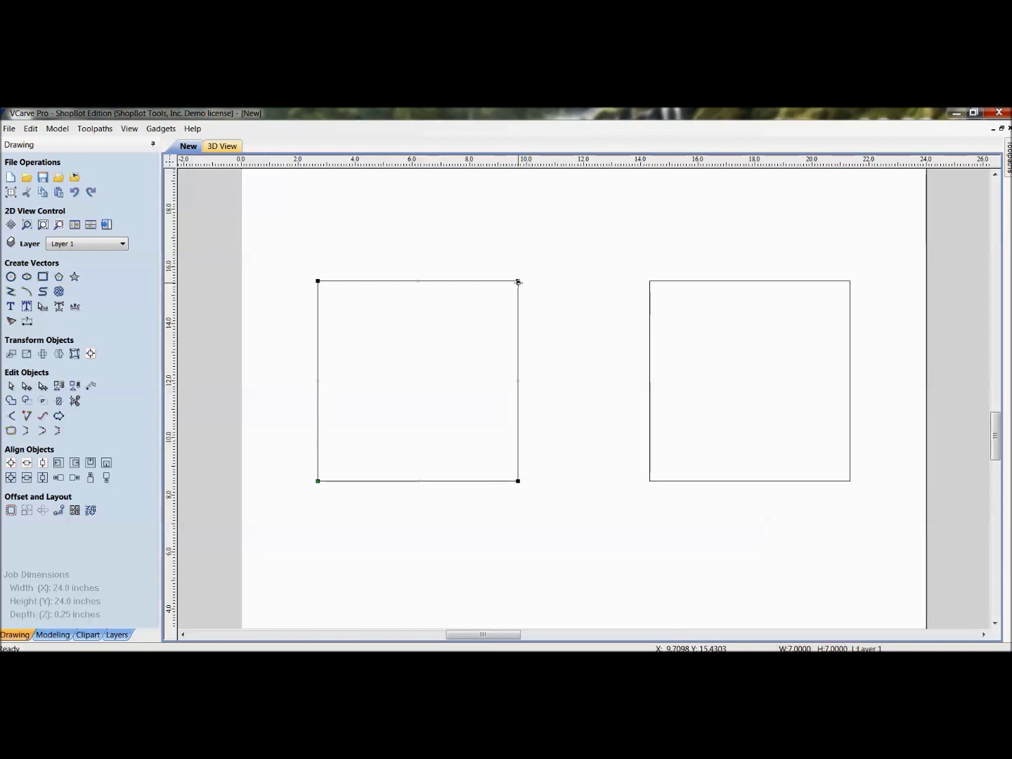
key(d)
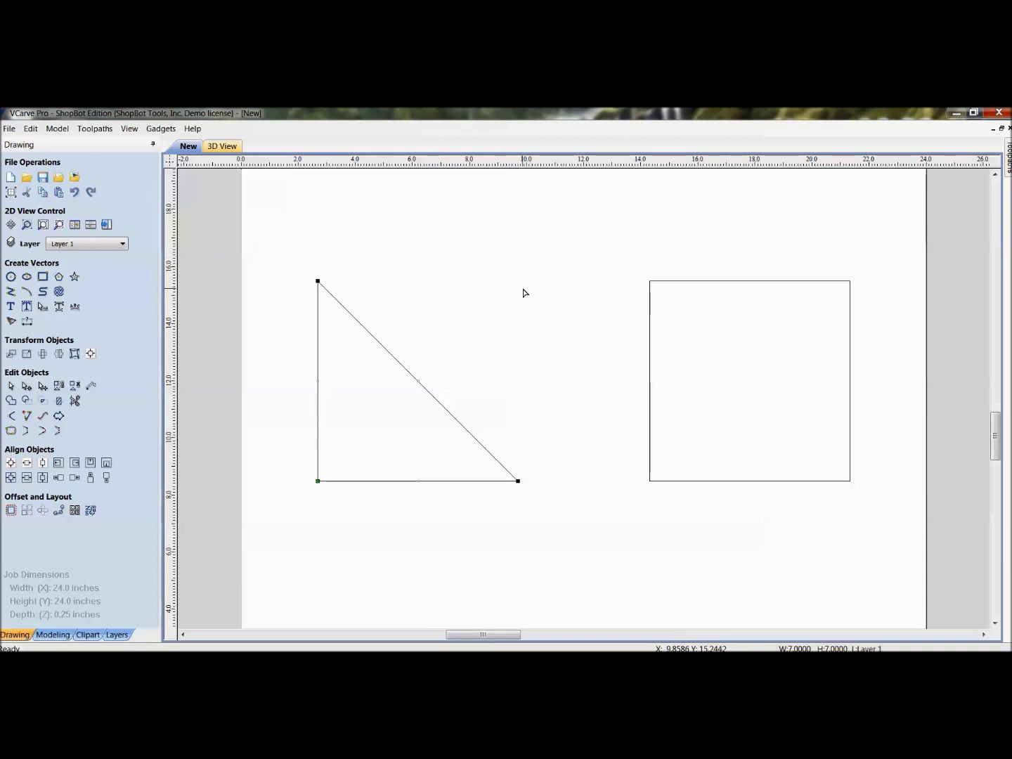
key(ctrl+z)
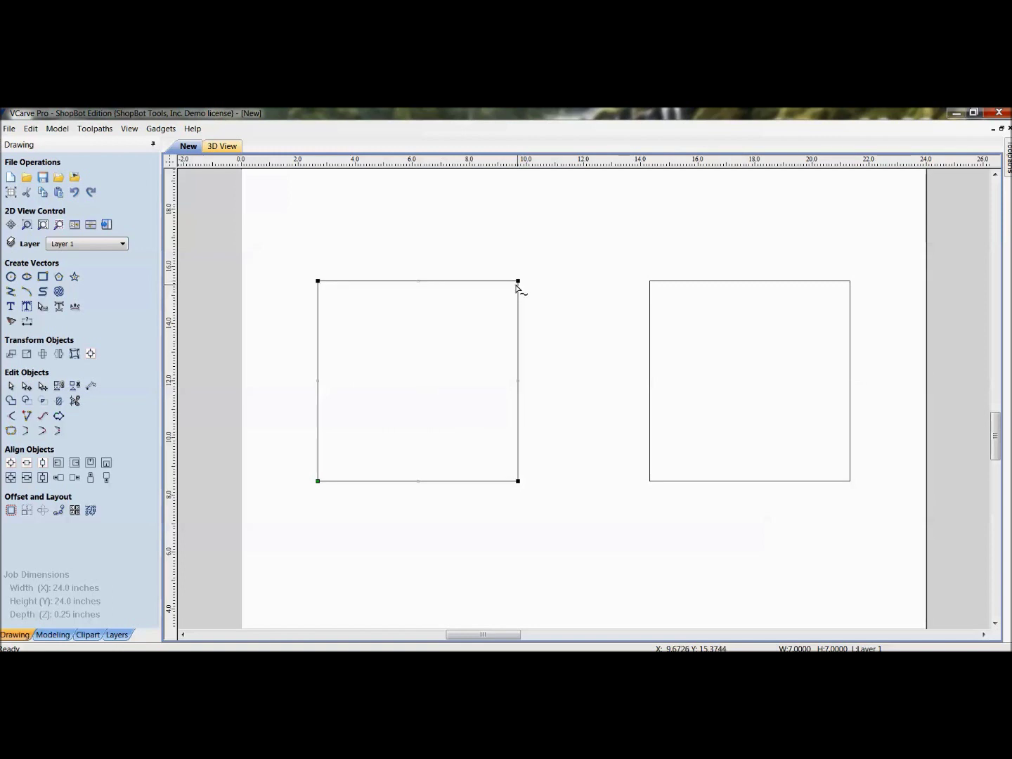
- Convert the left square's top span to a Bezier and bend it into an S-curve, rising at the left and dipping at the right
right_click(465, 284)
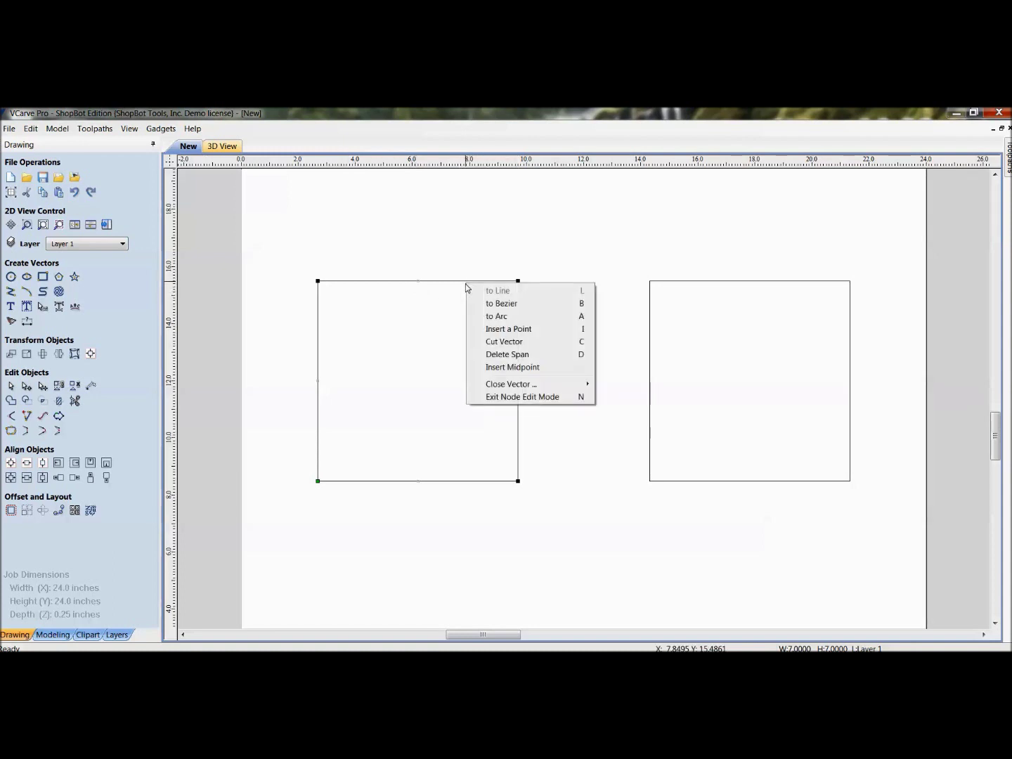
click(505, 305)
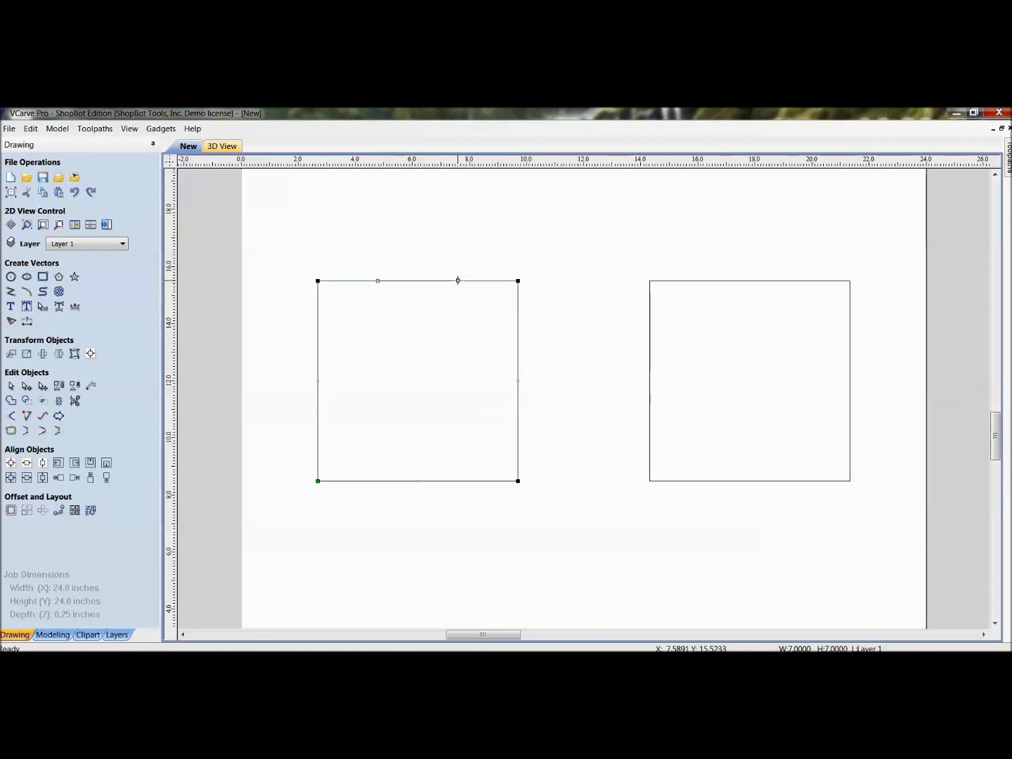
drag(457, 286, 459, 324)
drag(377, 281, 380, 230)
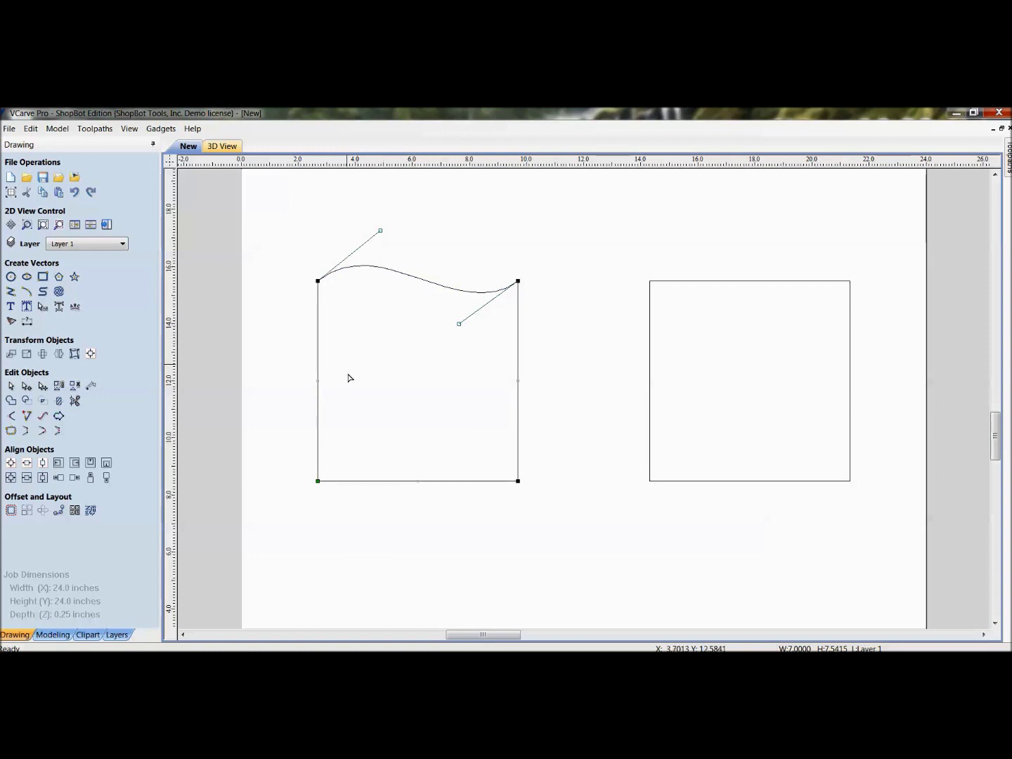
- Convert the left square's bottom span to an arc and bow it inward toward the square's centre
right_click(372, 481)
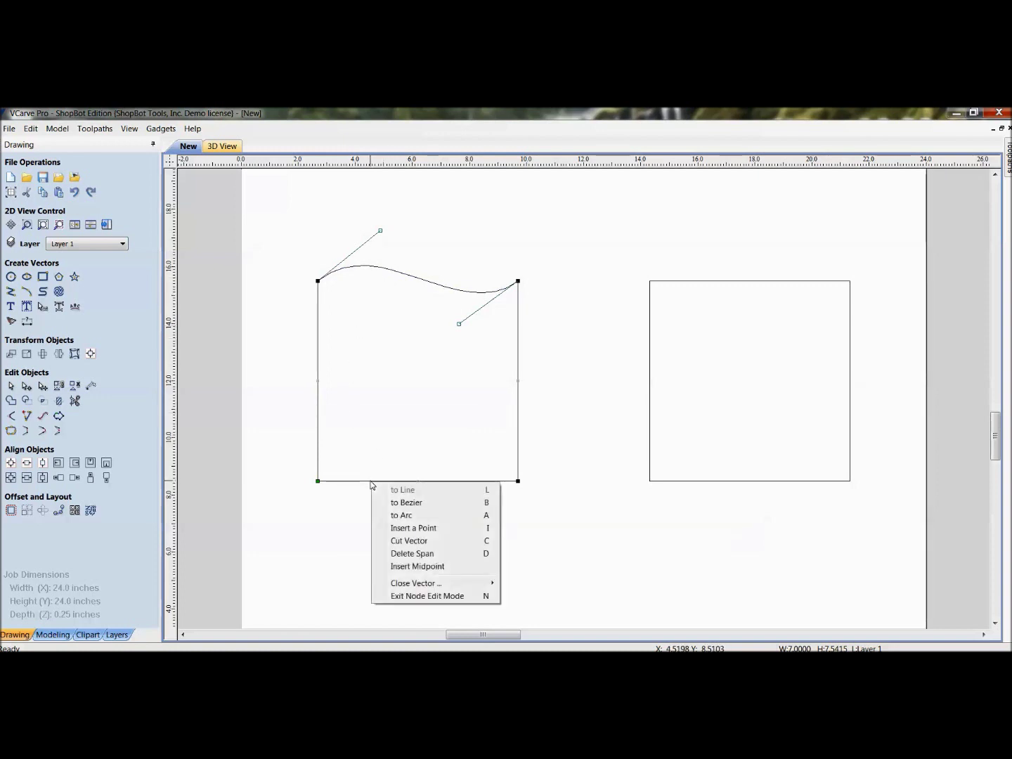
click(398, 515)
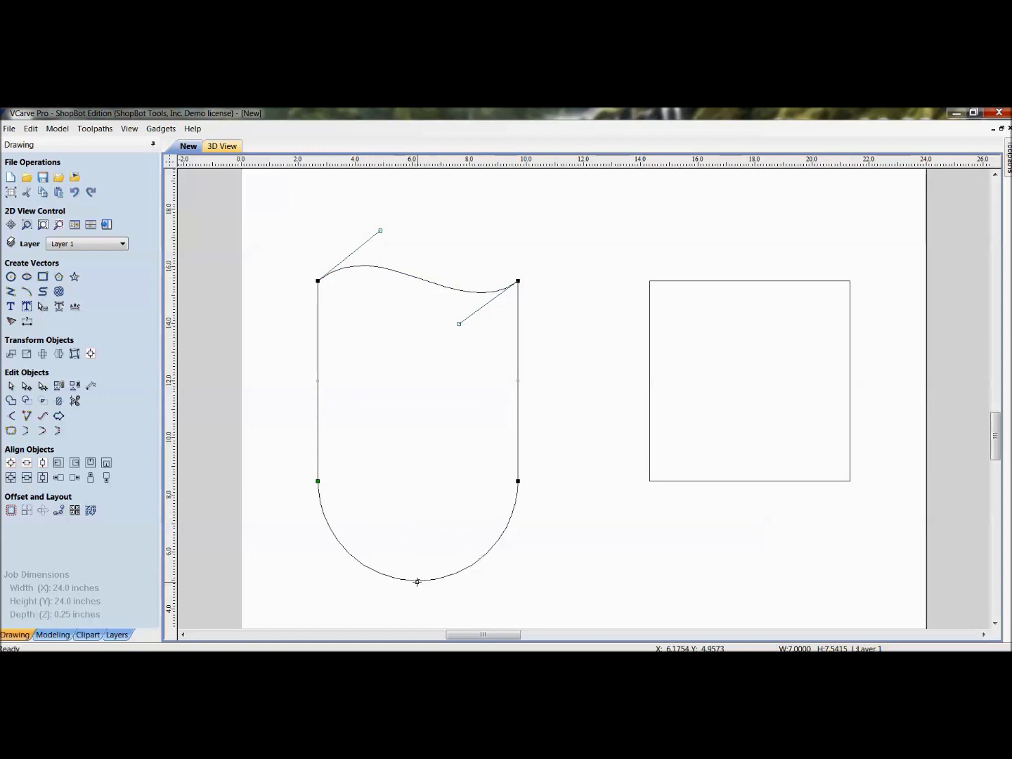
drag(425, 500, 425, 447)
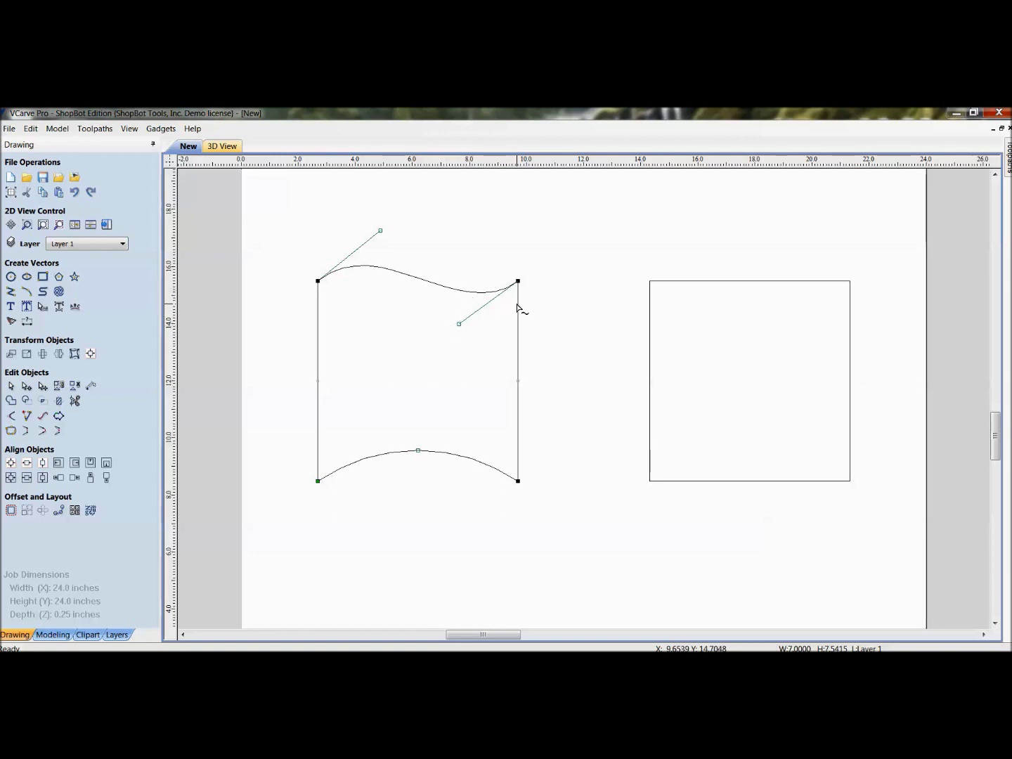
- Enable Snap to Grid in the drawing's snap settings
click(31, 130)
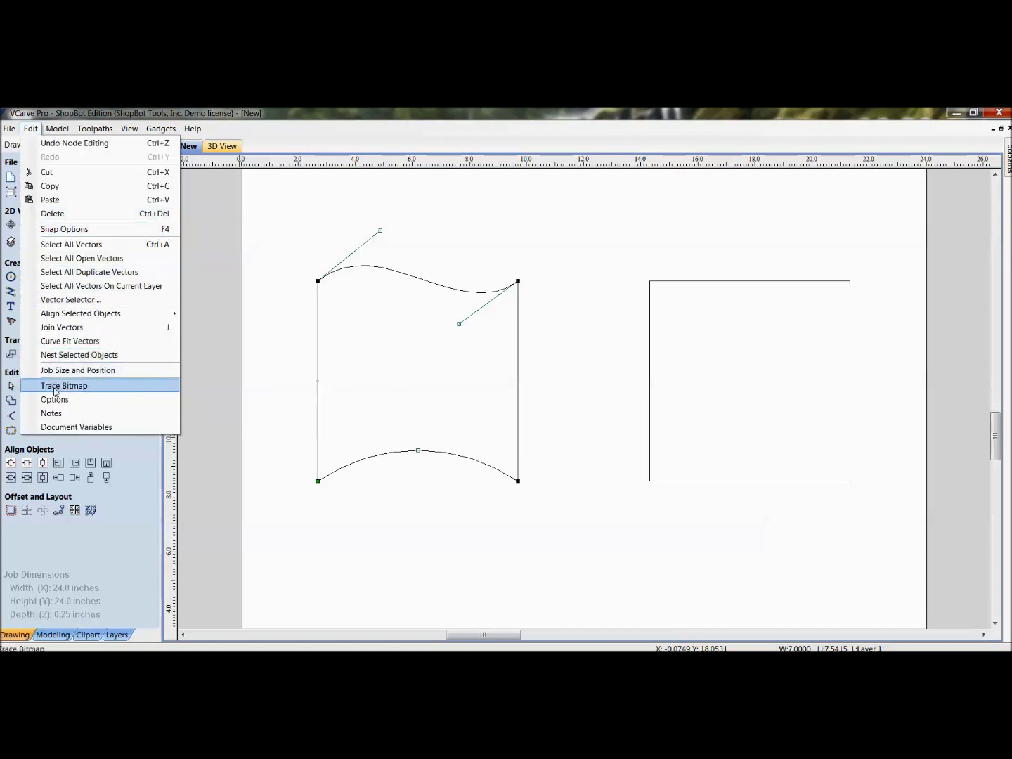
click(71, 228)
click(449, 367)
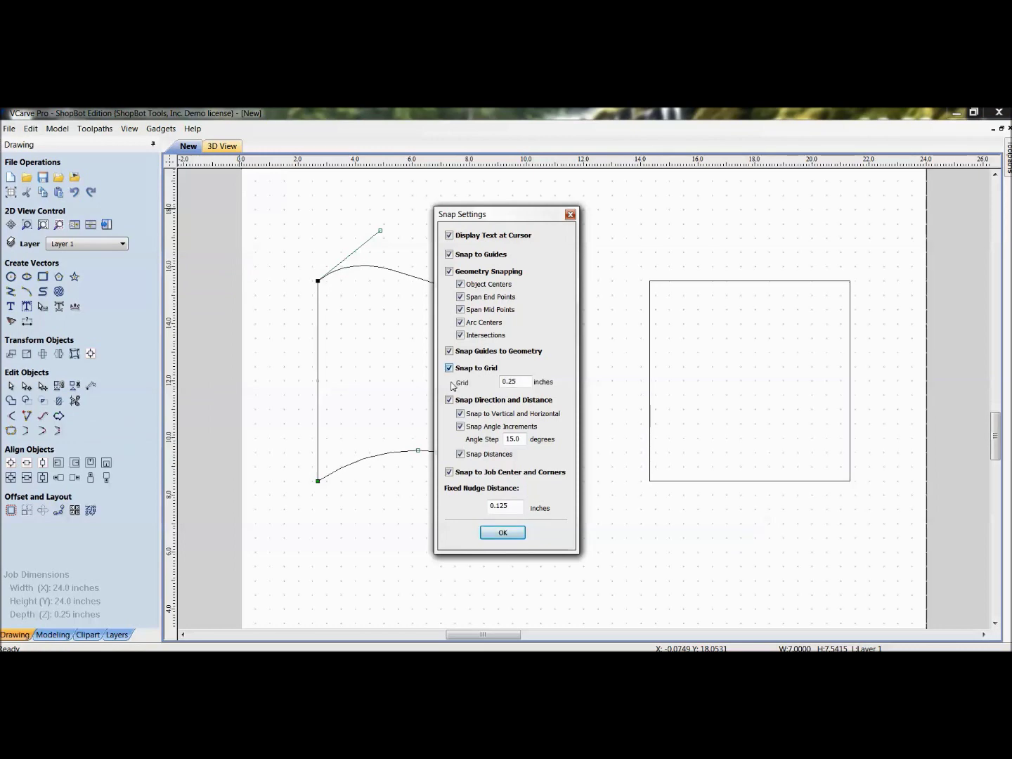
click(502, 534)
- Move the left shape's lower-right node to the grid point X 10, Y 9 and lower the right Bezier handle of its top curve
scroll(488, 467, up, 5)
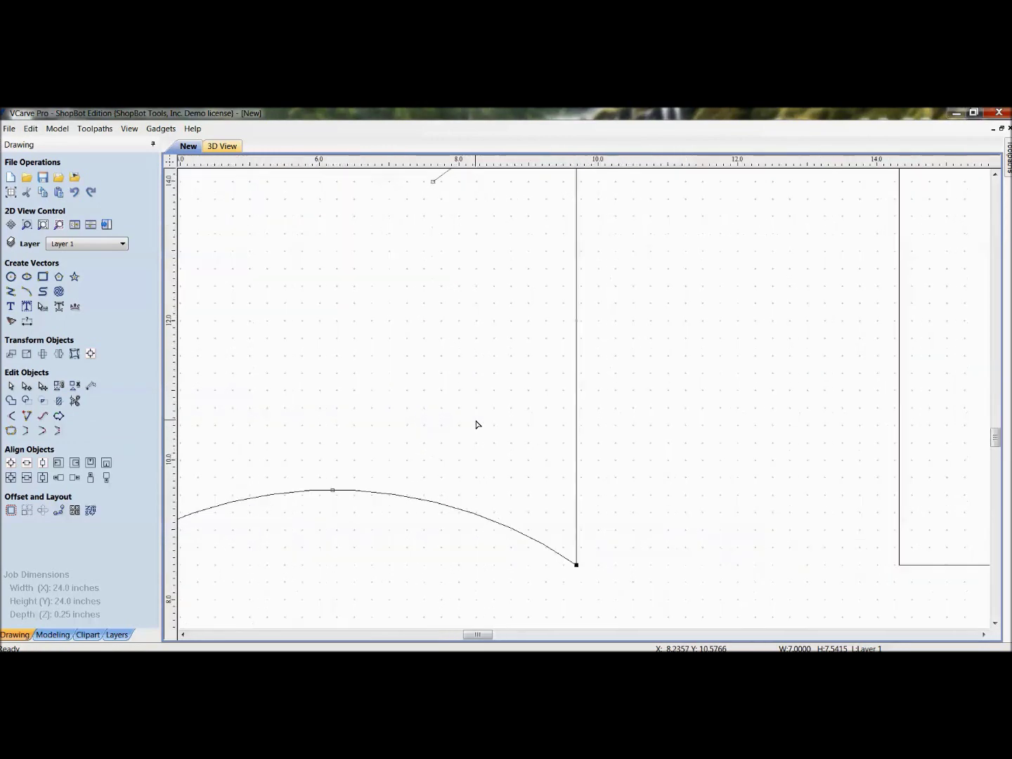
scroll(365, 492, up, 3)
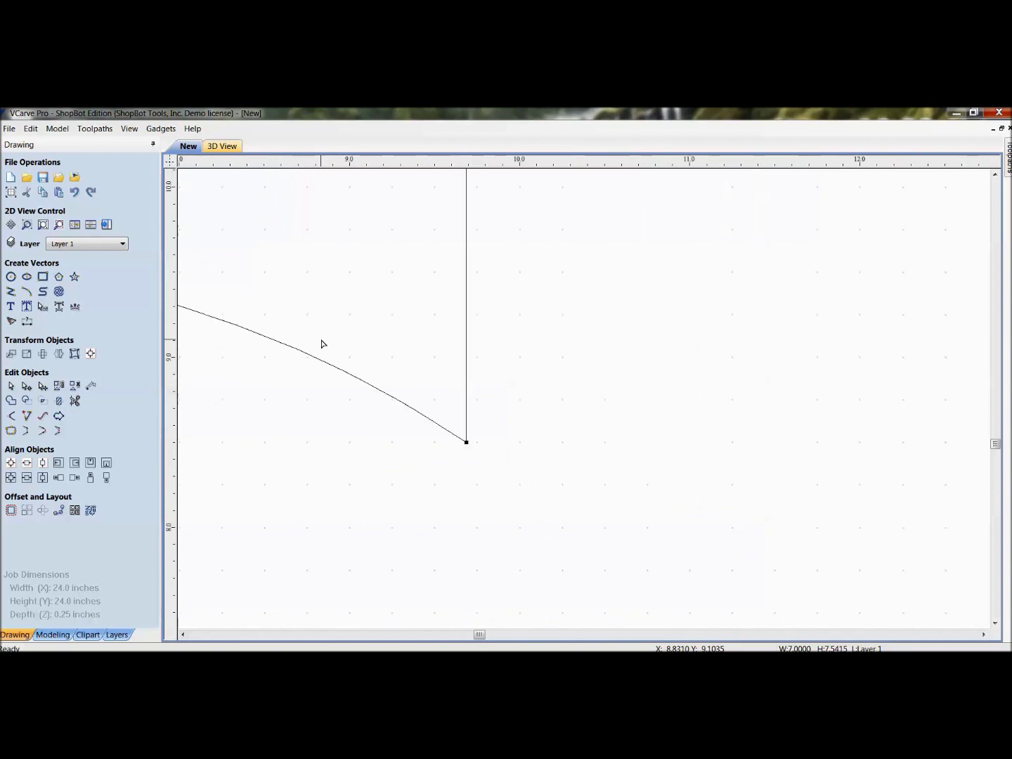
drag(465, 442, 519, 357)
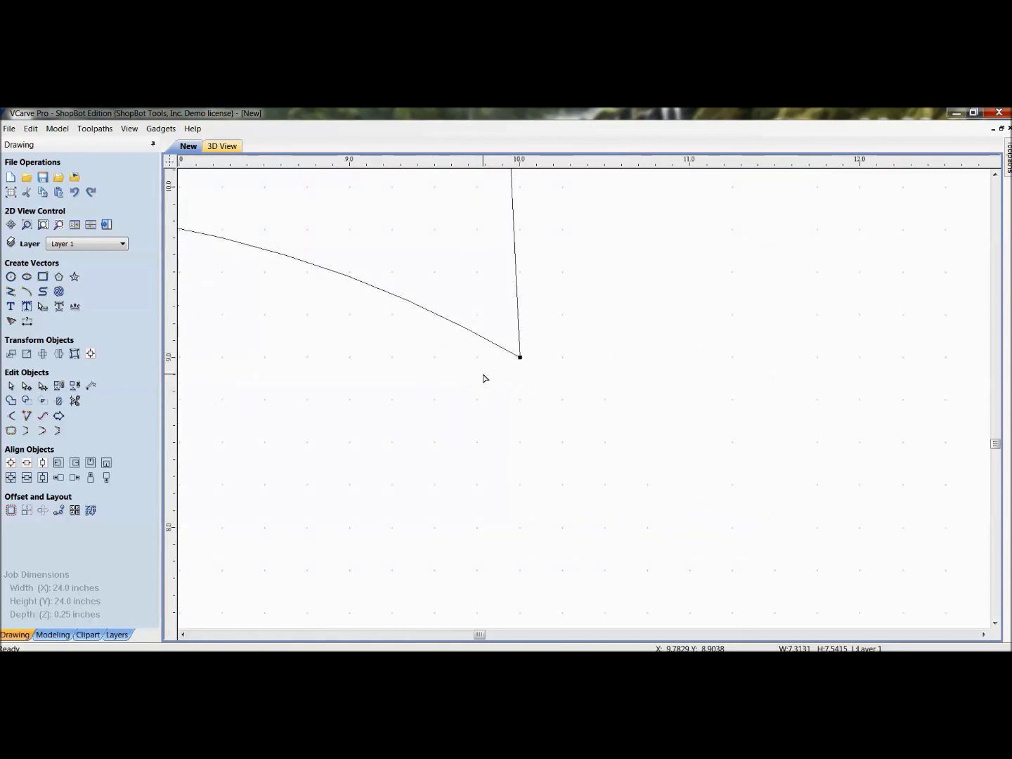
scroll(483, 377, down, 4)
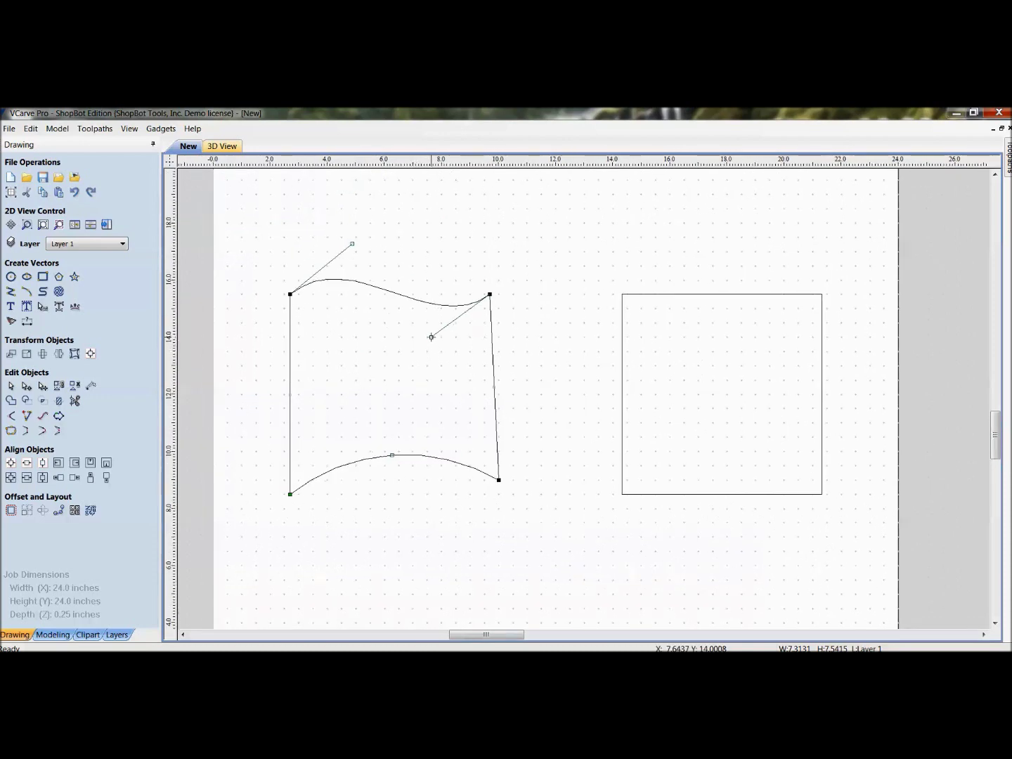
drag(431, 354, 429, 395)
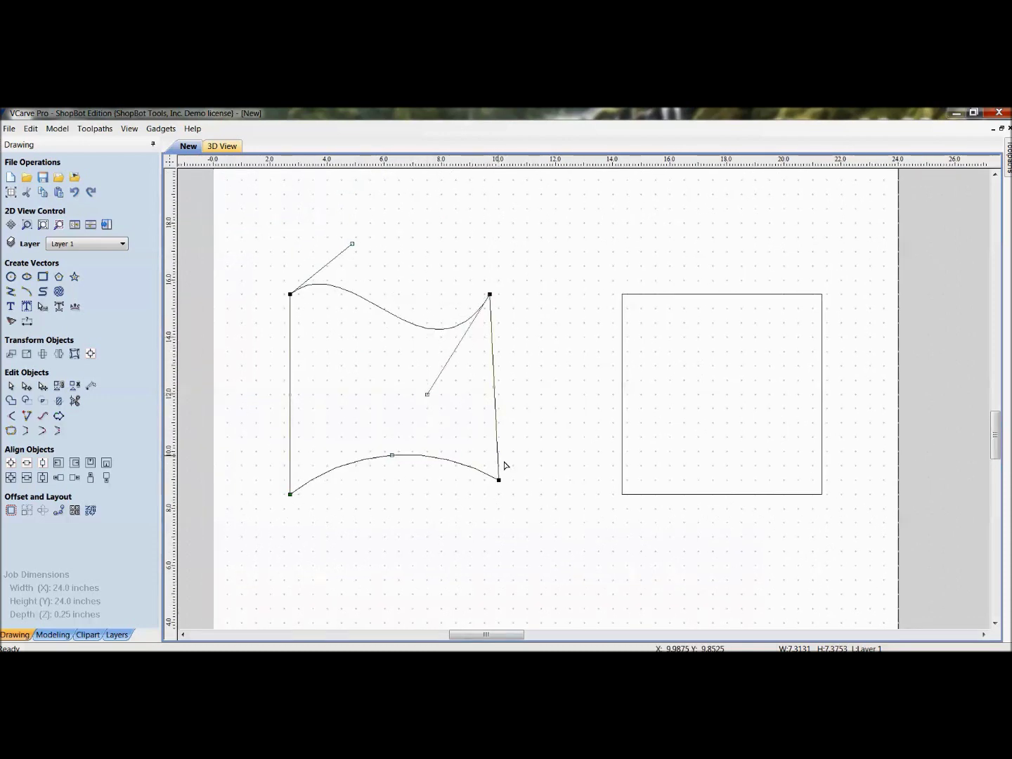
- Convert the right square's left span to an arc and bow it outward to about X 12.75
scroll(503, 469, up, 3)
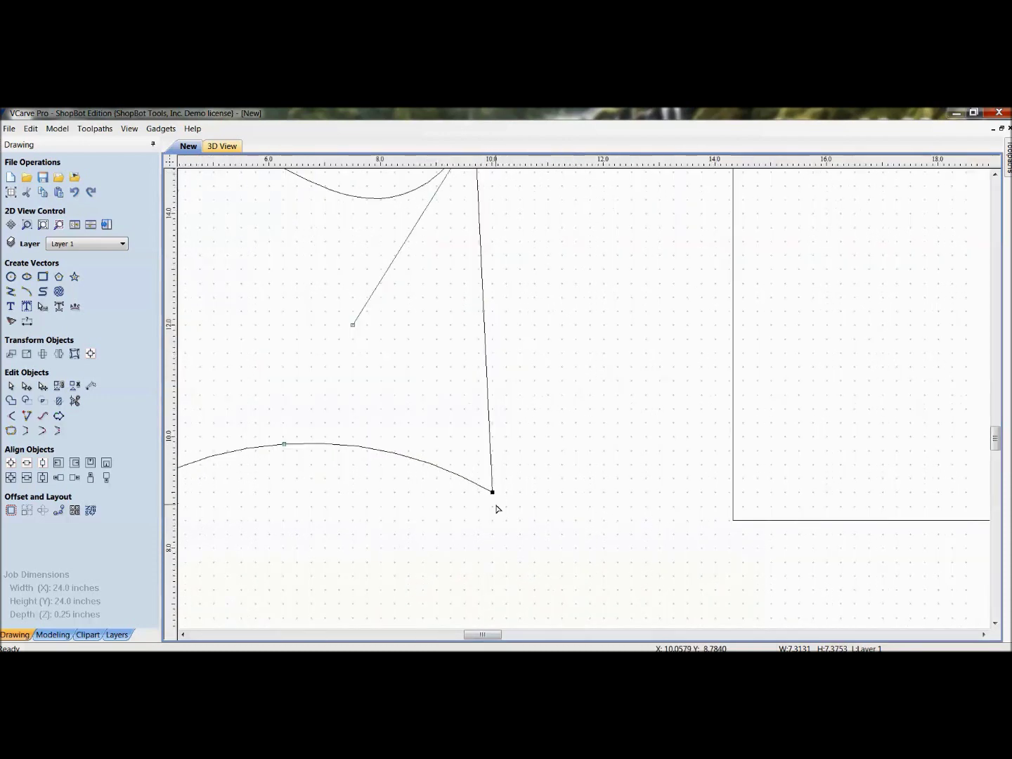
right_click(734, 319)
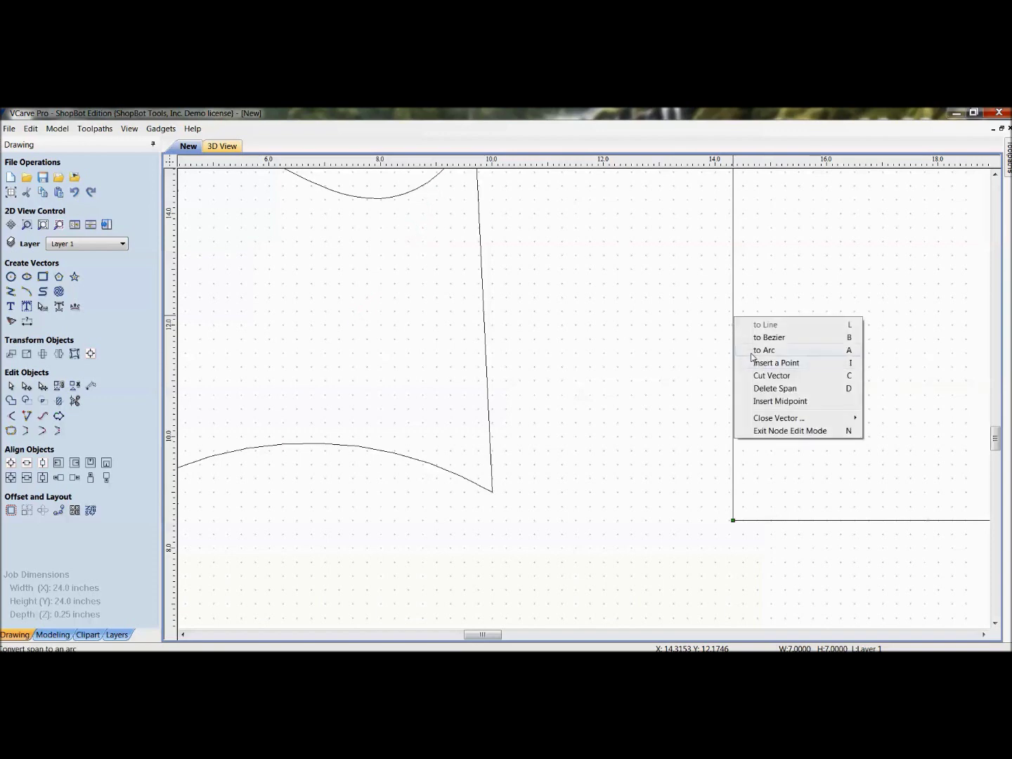
click(756, 350)
drag(489, 453, 598, 453)
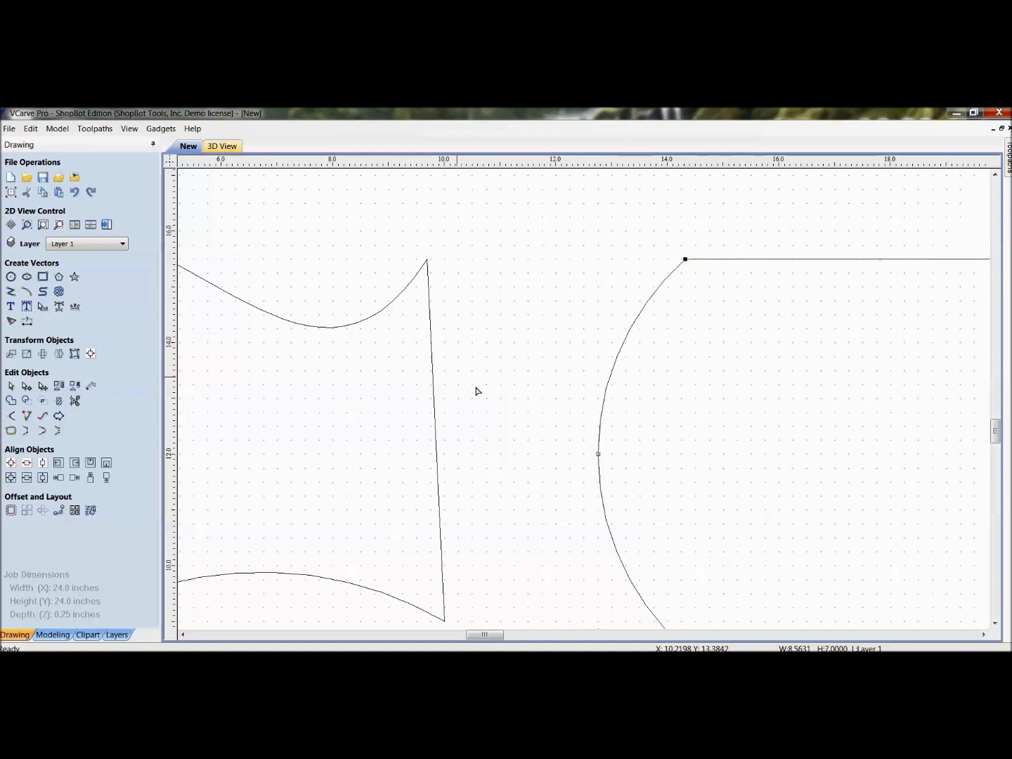
- Disable Snap to Grid in the drawing's snap settings
scroll(476, 391, down, 3)
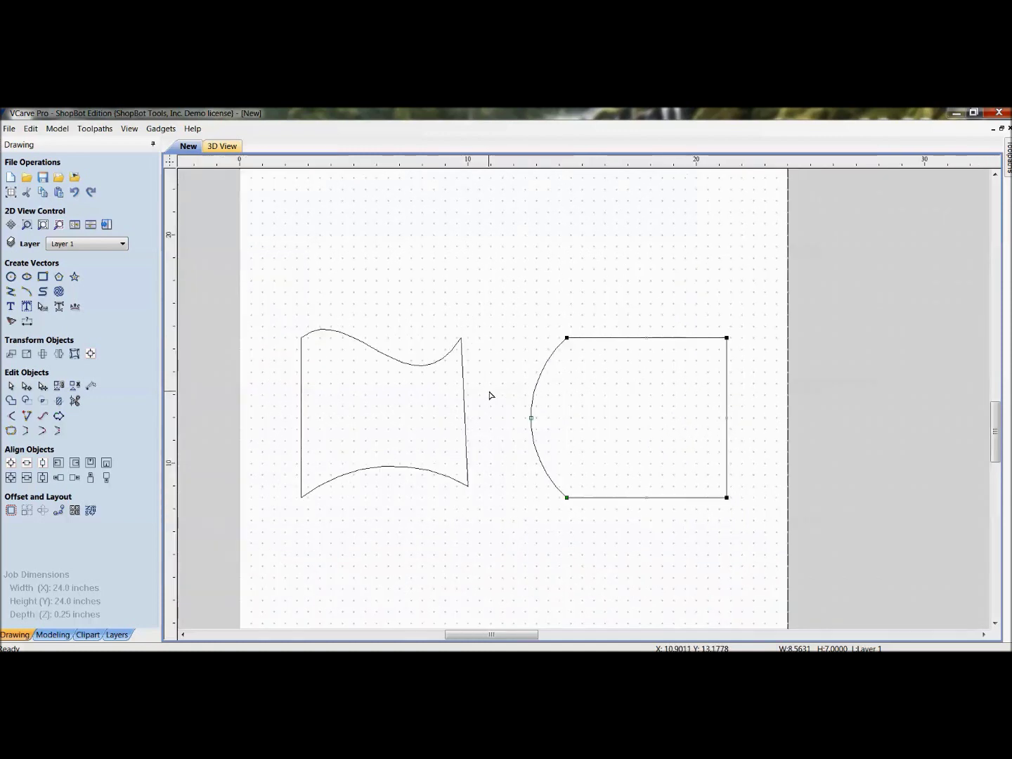
click(53, 130)
mouse_move(31, 129)
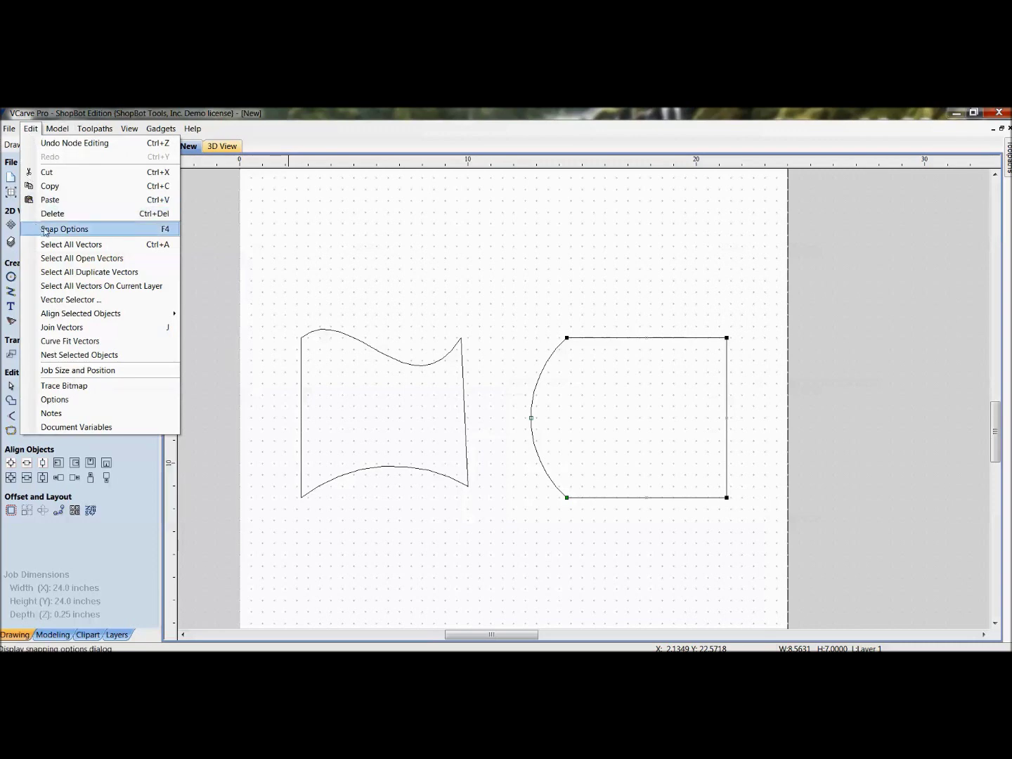
click(156, 232)
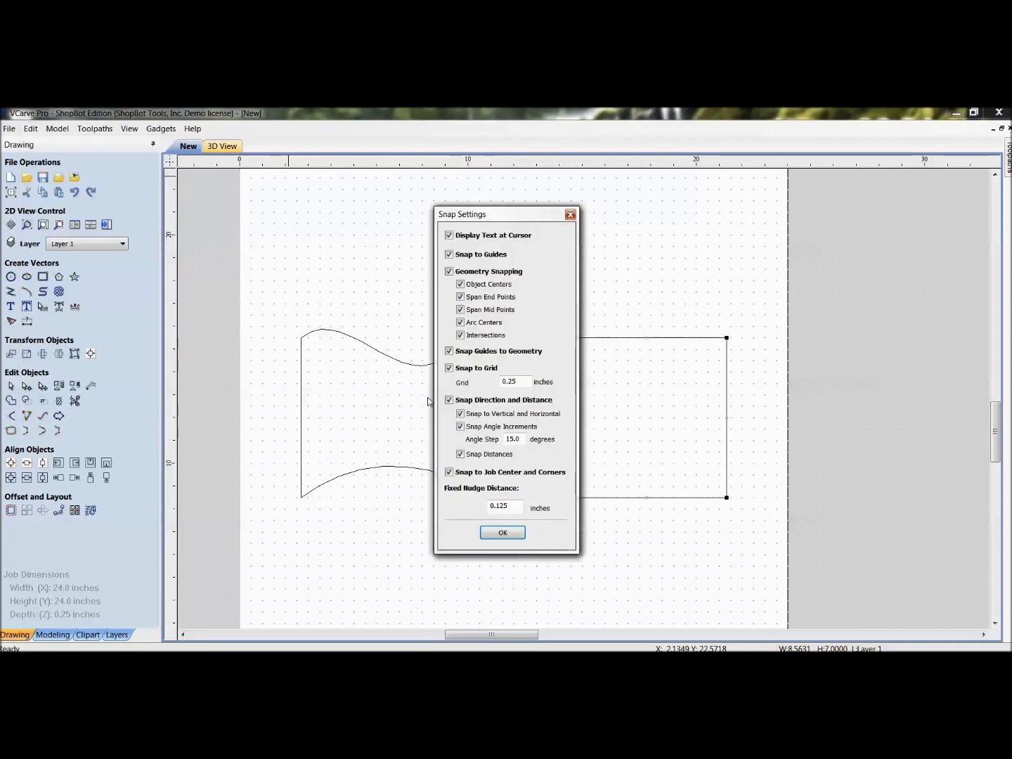
click(449, 367)
click(503, 532)
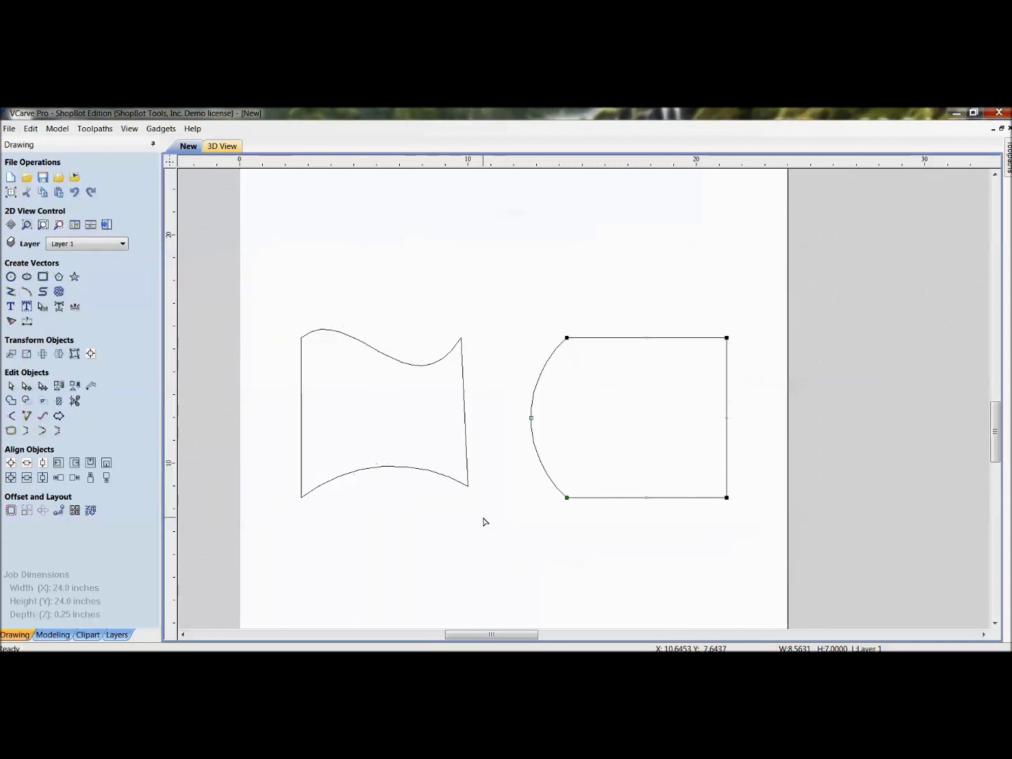
- Delete the top span of the right-hand shape in node editing mode
click(603, 420)
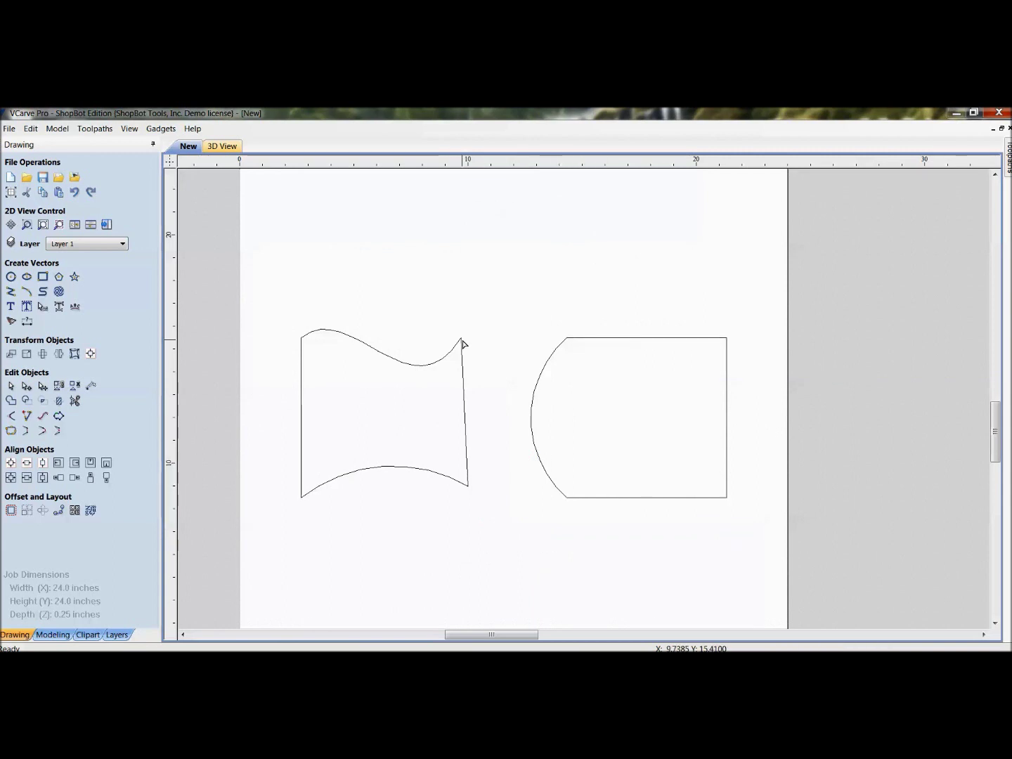
click(598, 339)
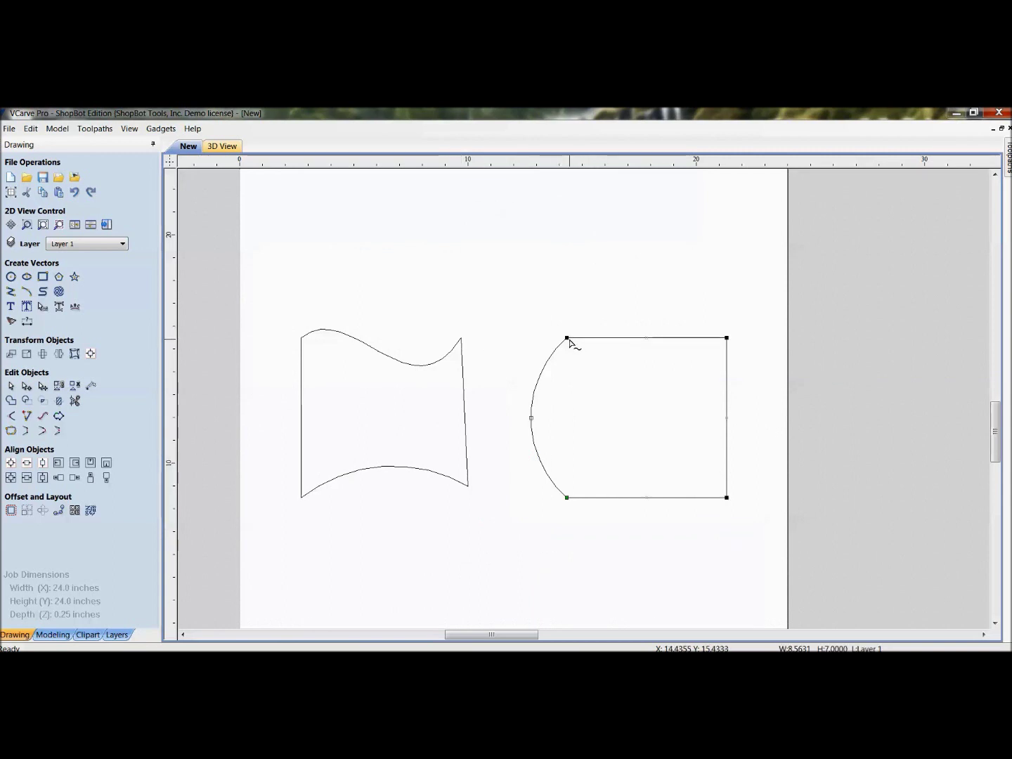
right_click(568, 340)
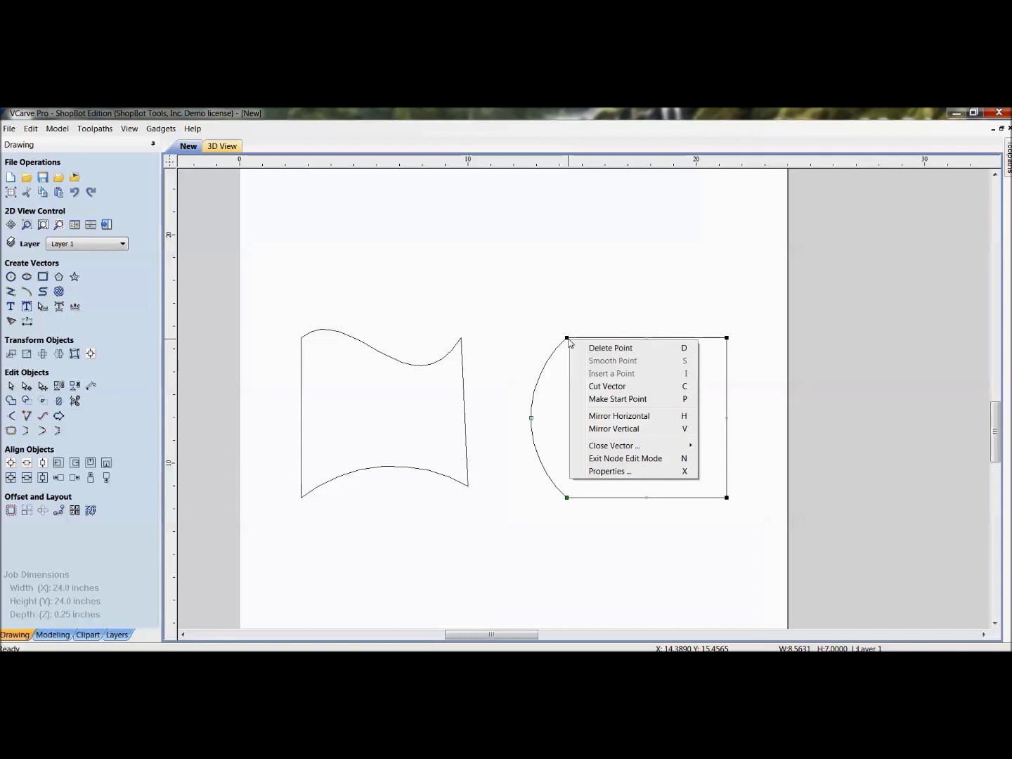
click(683, 342)
click(684, 340)
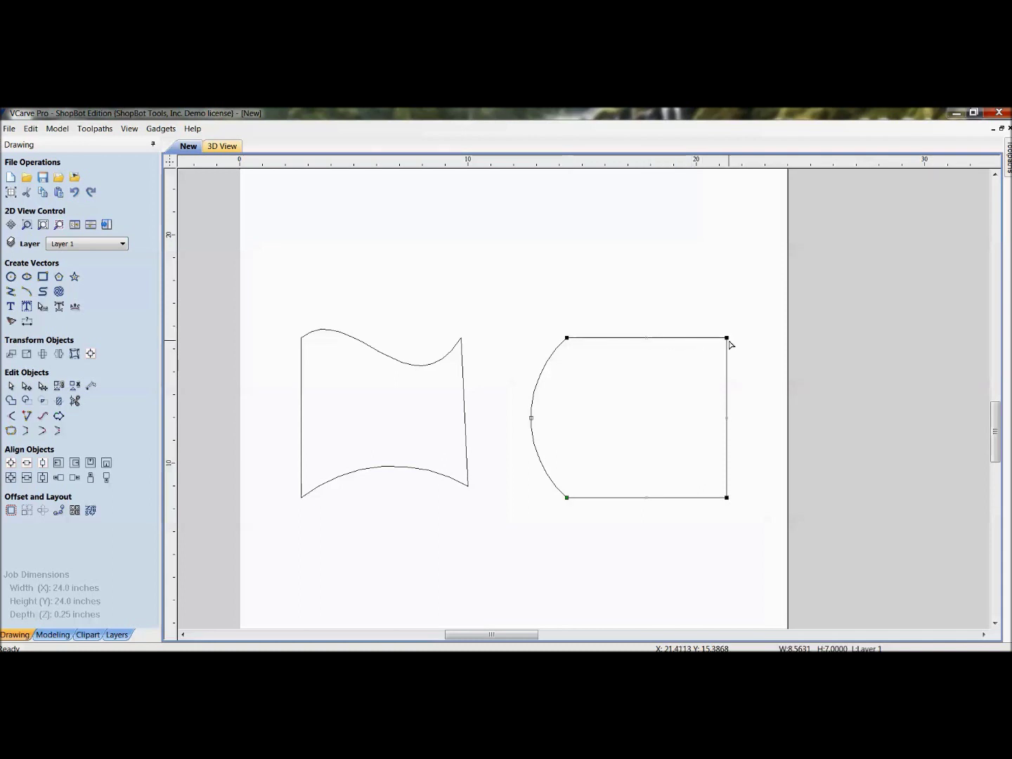
right_click(700, 342)
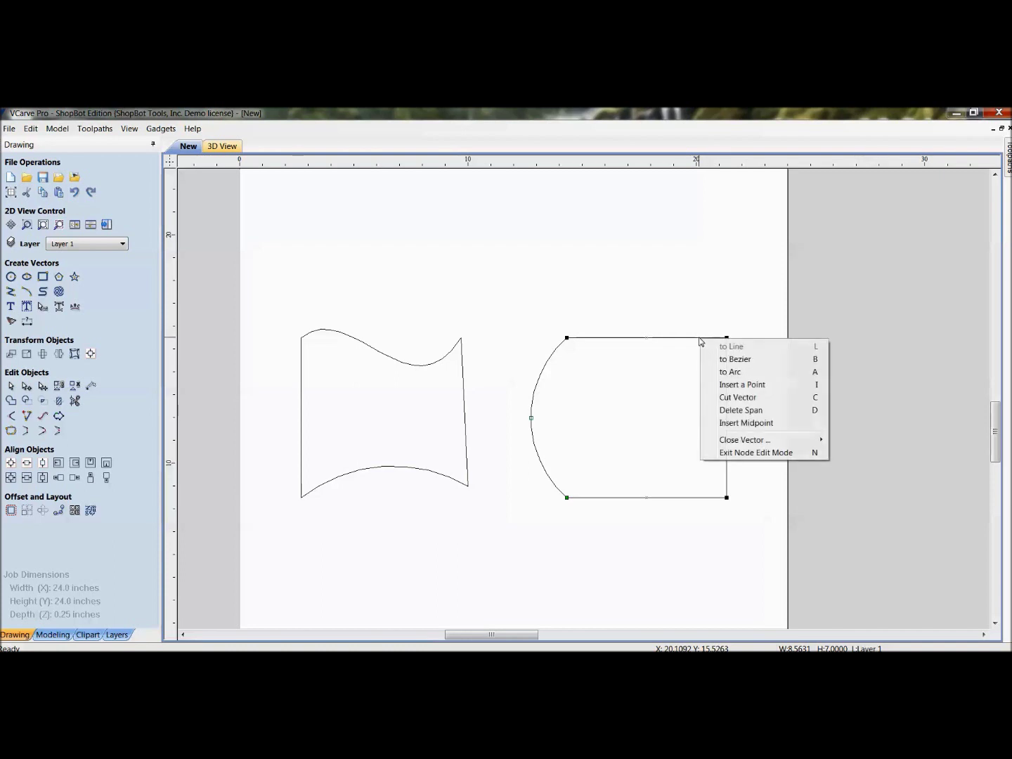
click(727, 410)
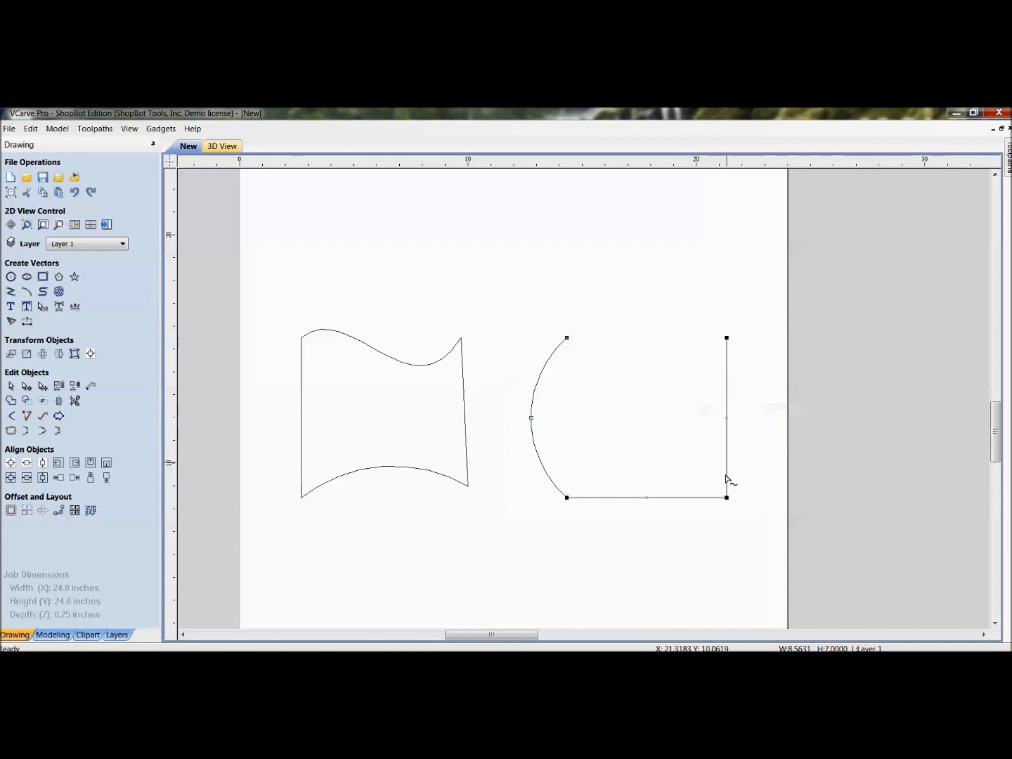
- Undo the node edits on both shapes until the two original squares are restored
right_click(699, 502)
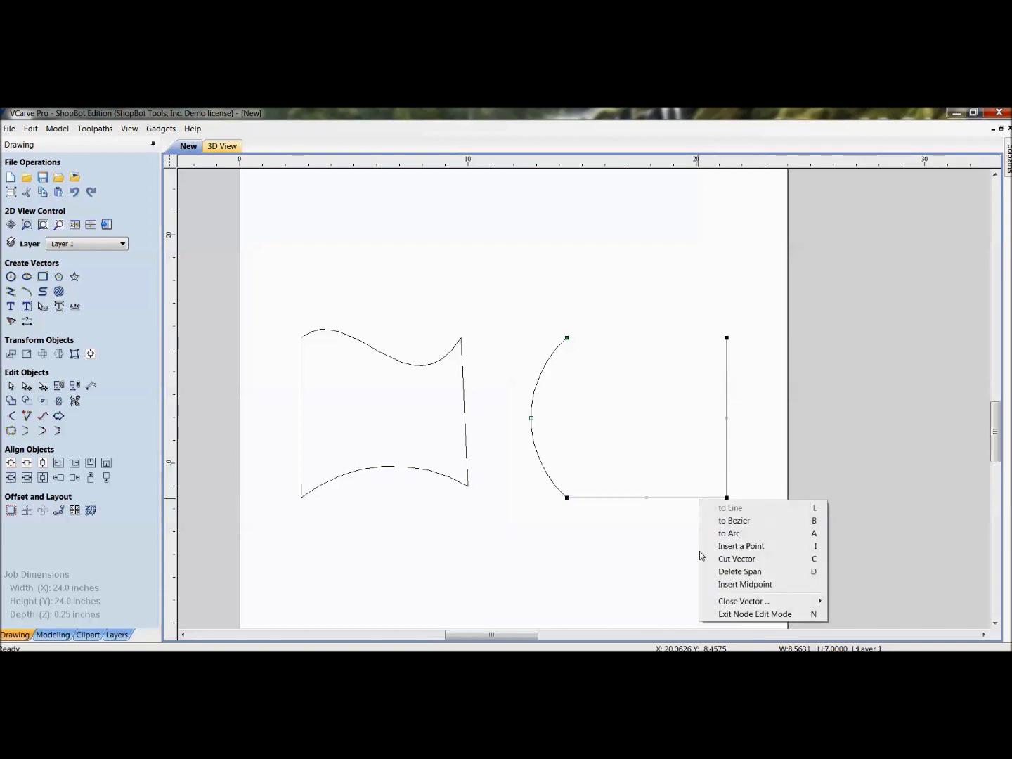
click(701, 449)
key(ctrl+z)
key(ctrl+z)
key(ctrl+z)
key(ctrl+z)
key(ctrl+z)
key(ctrl+z)
key(ctrl+z)
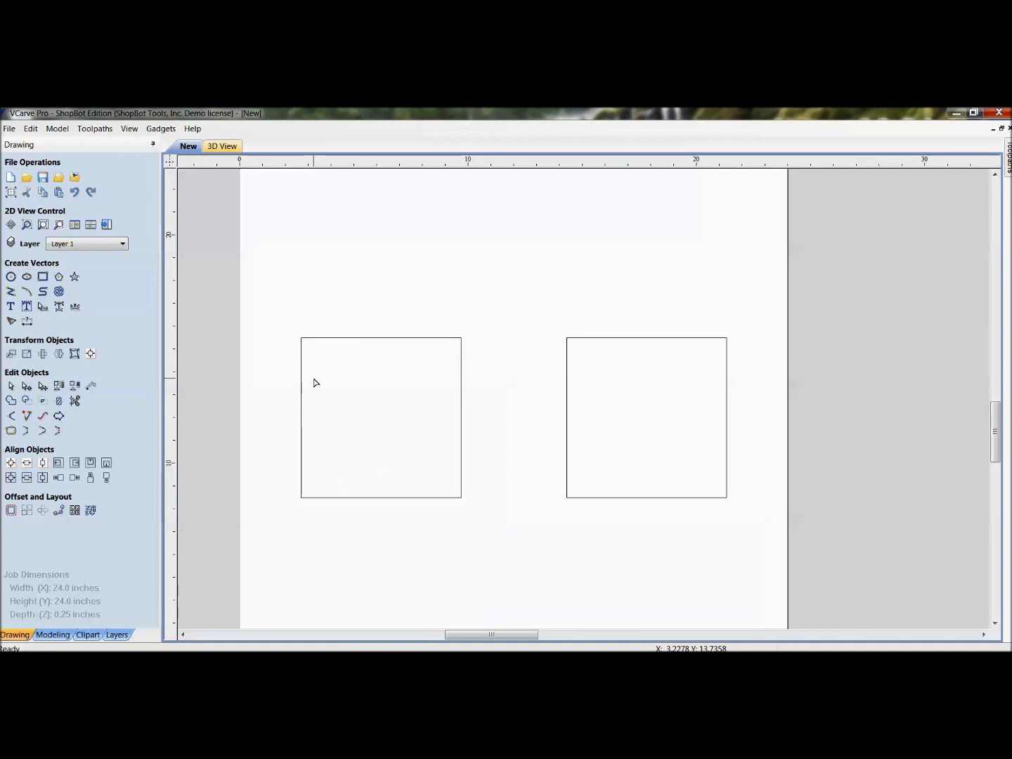
- Compare the node editing options offered at the midpoint and along the top span of the left square
click(385, 338)
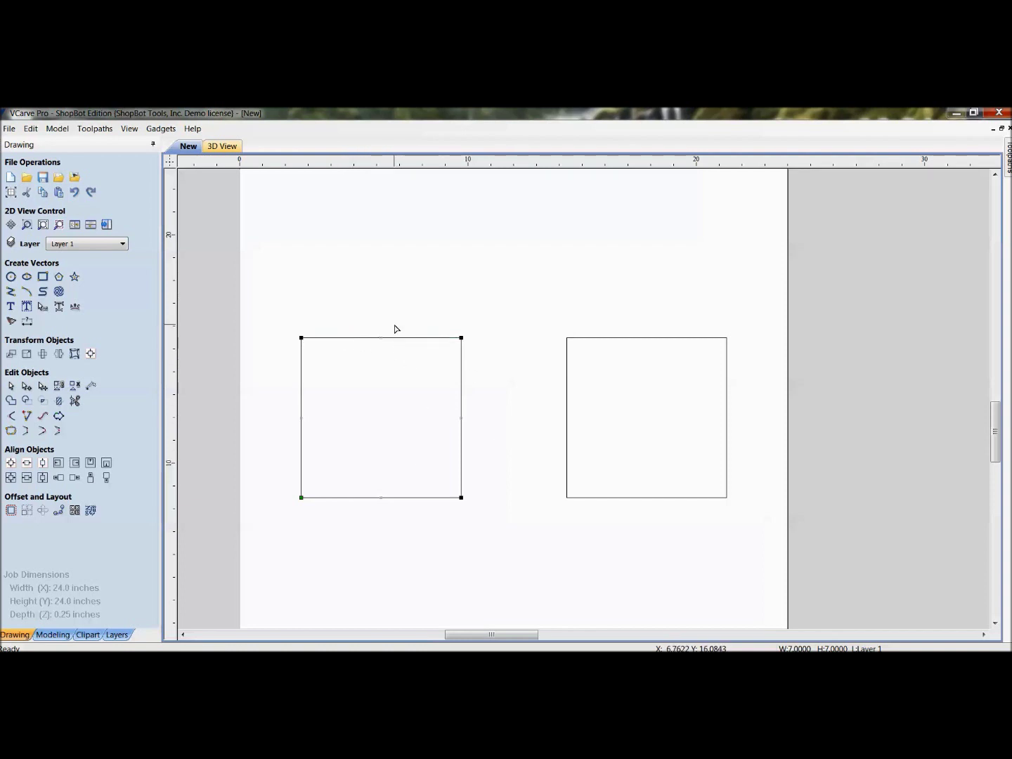
scroll(380, 338, up, 1)
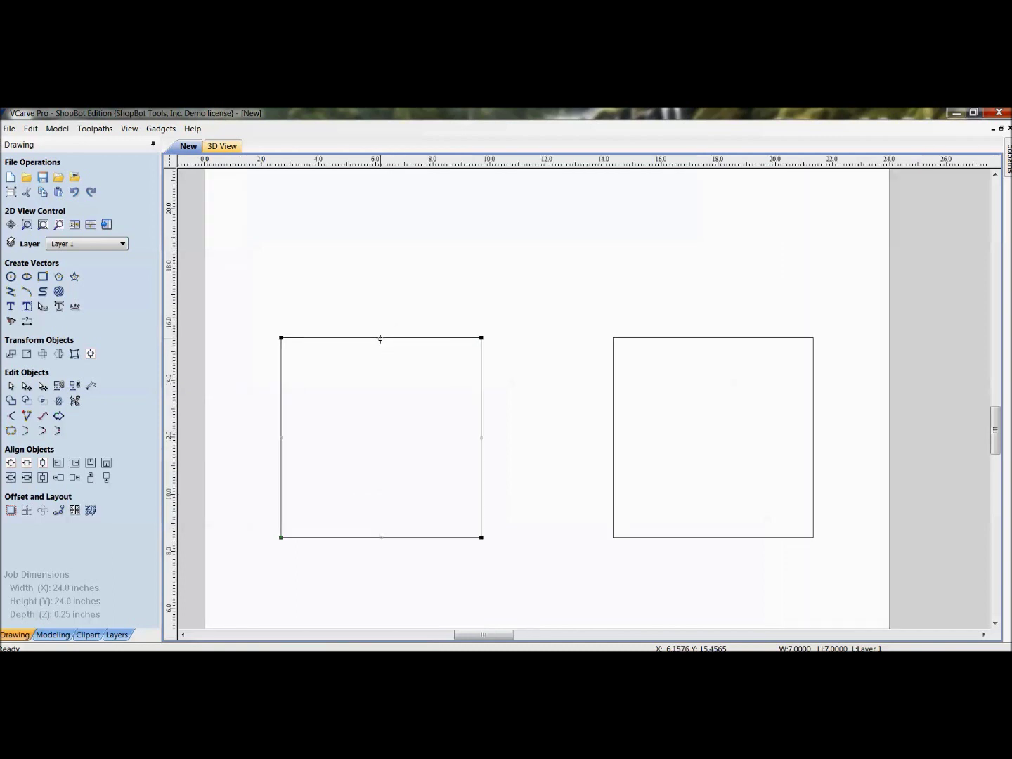
scroll(380, 339, up, 2)
right_click(384, 336)
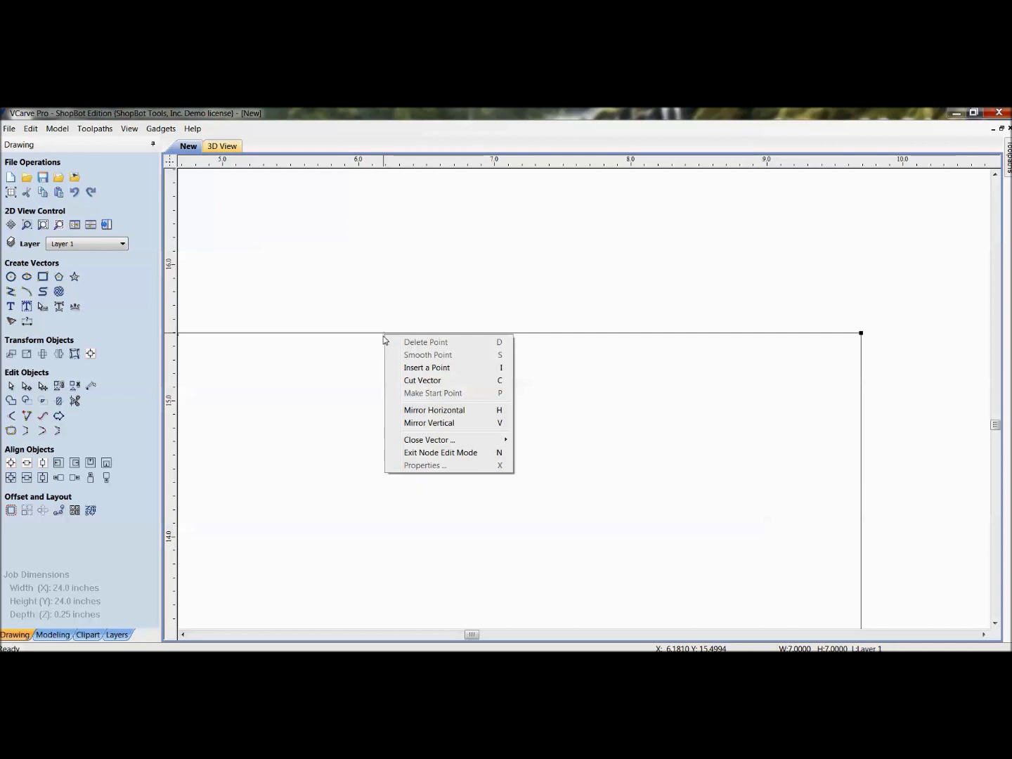
click(545, 336)
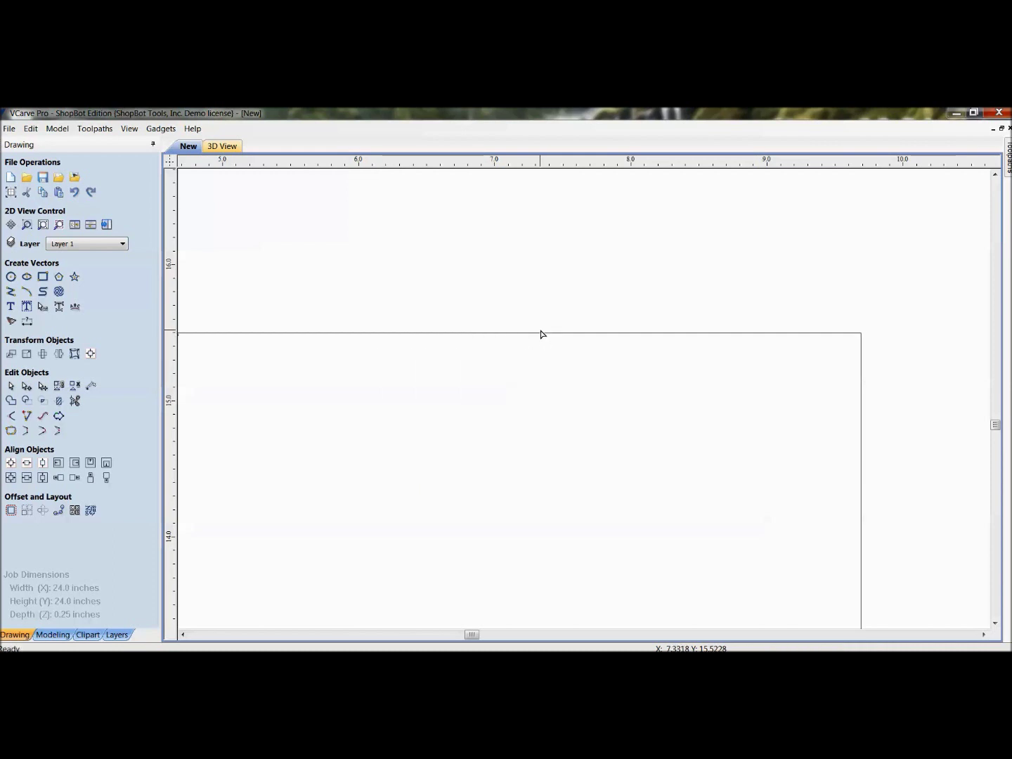
right_click(540, 335)
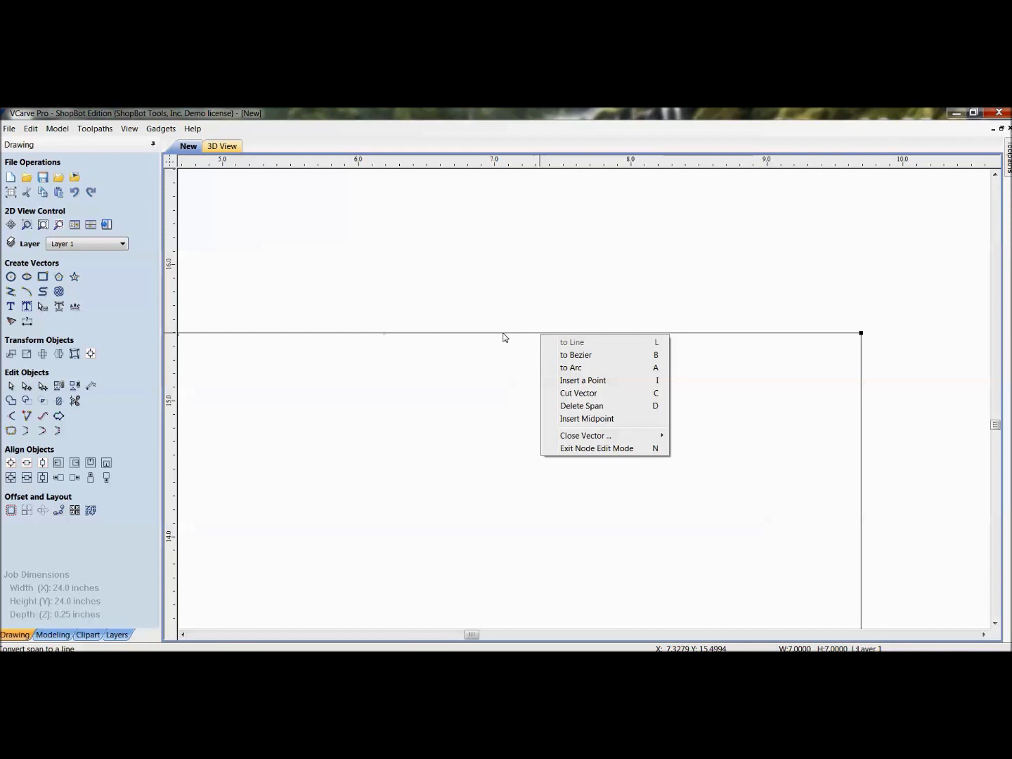
scroll(502, 338, down, 3)
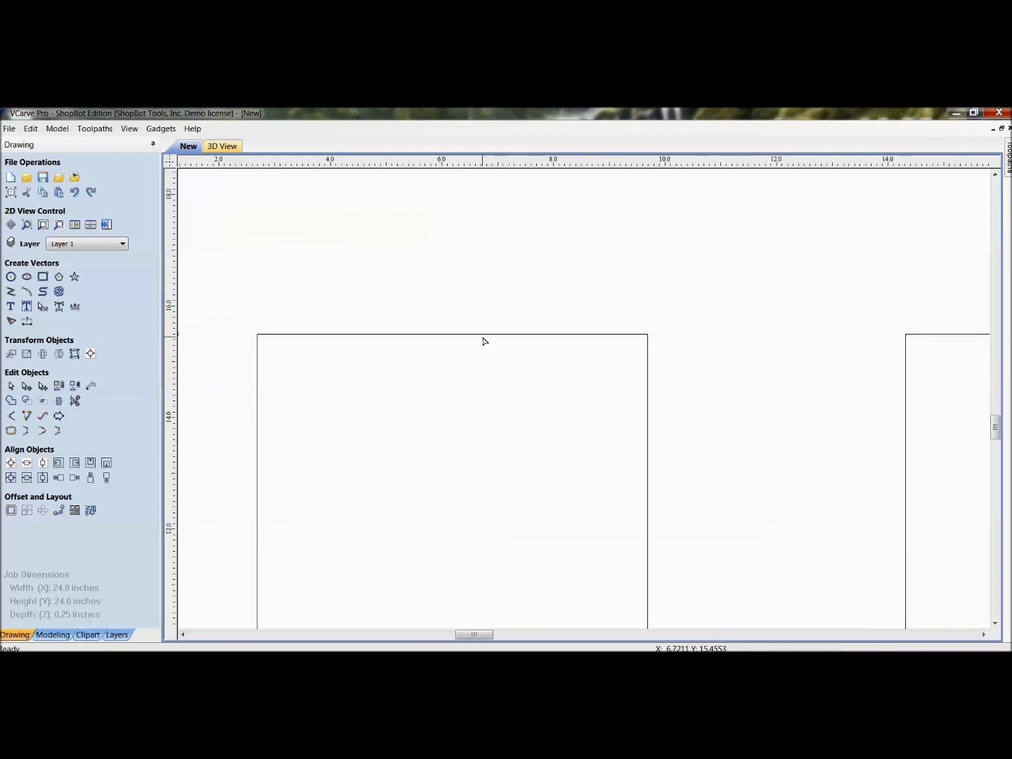
click(458, 336)
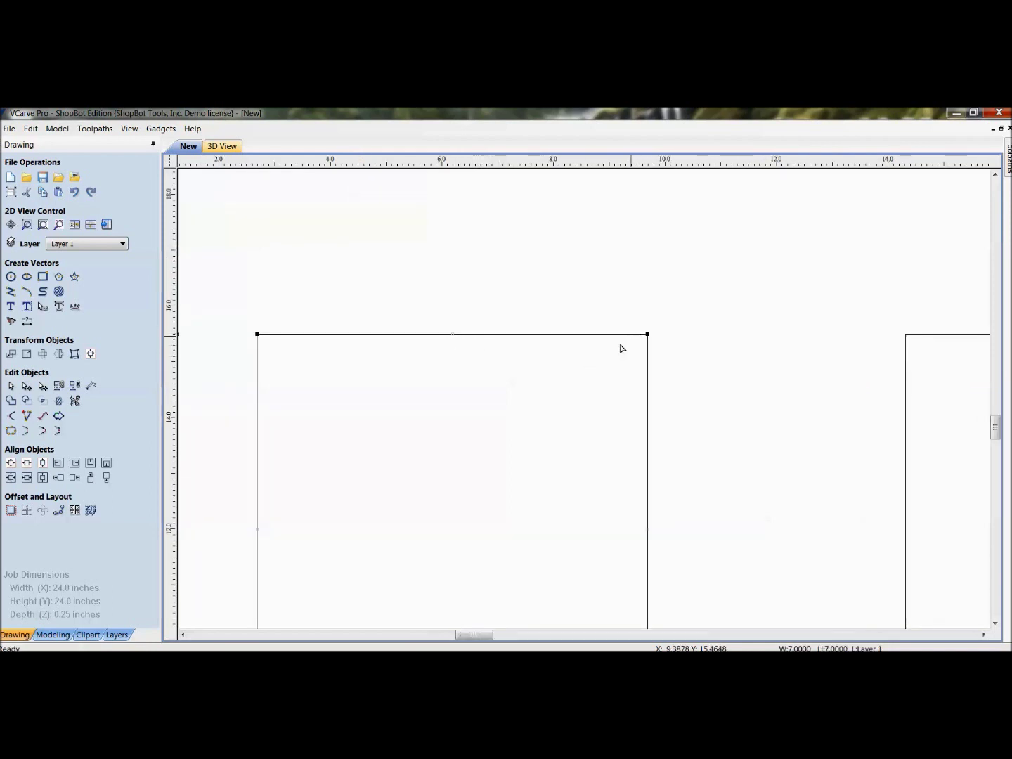
scroll(610, 364, down, 2)
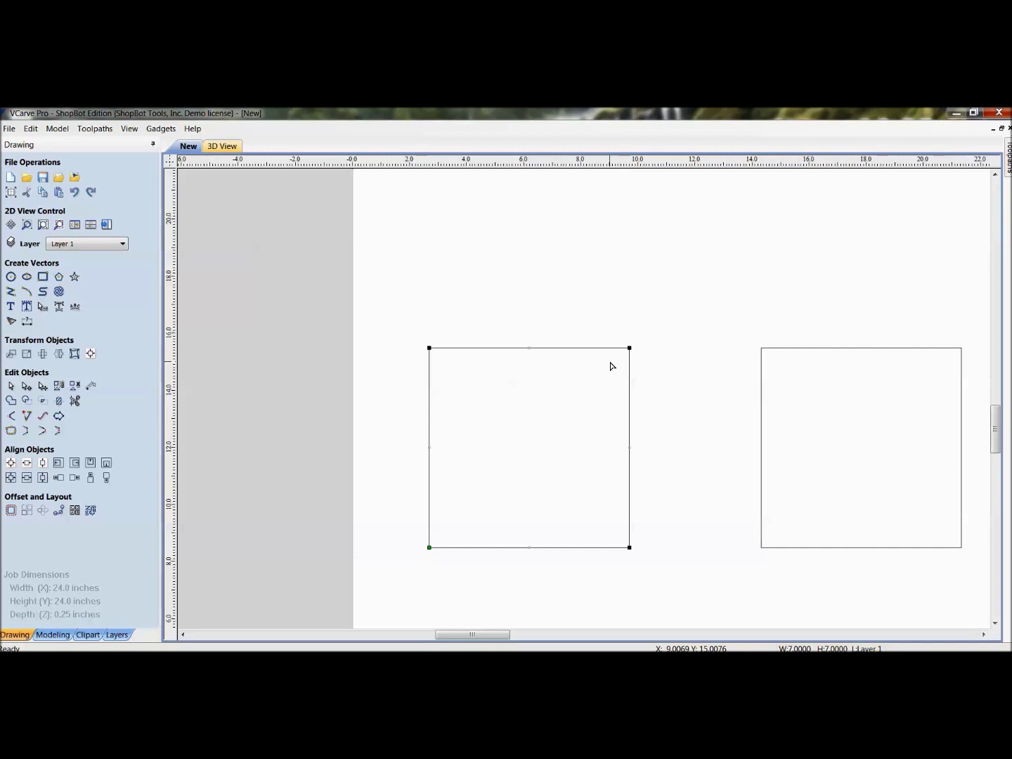
scroll(610, 364, down, 1)
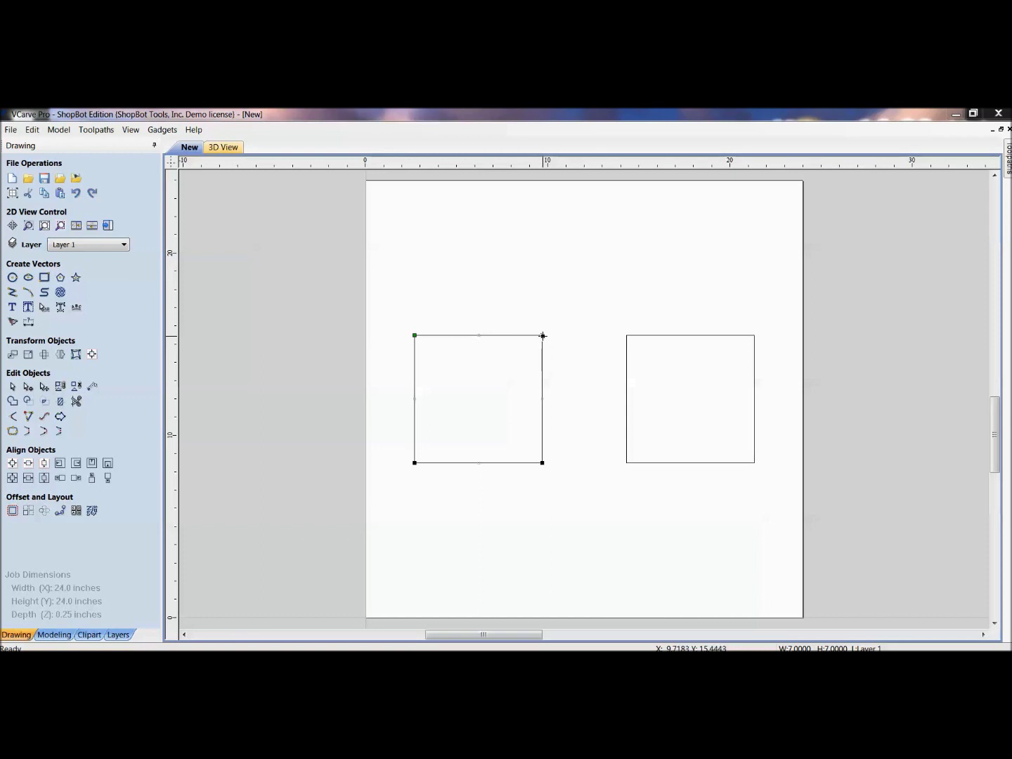
- Try moving the left square's upper-right node up about 2 inches and its lower-right node down about 2.5 inches, and undo both moves
drag(543, 336, 542, 298)
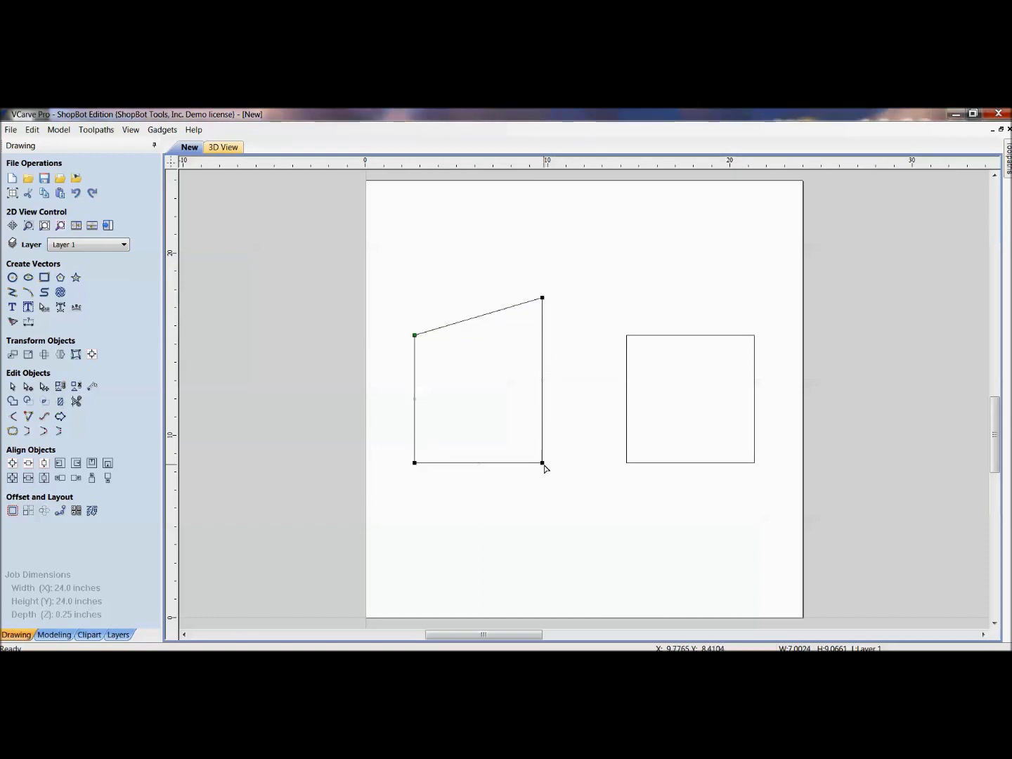
drag(542, 463, 542, 510)
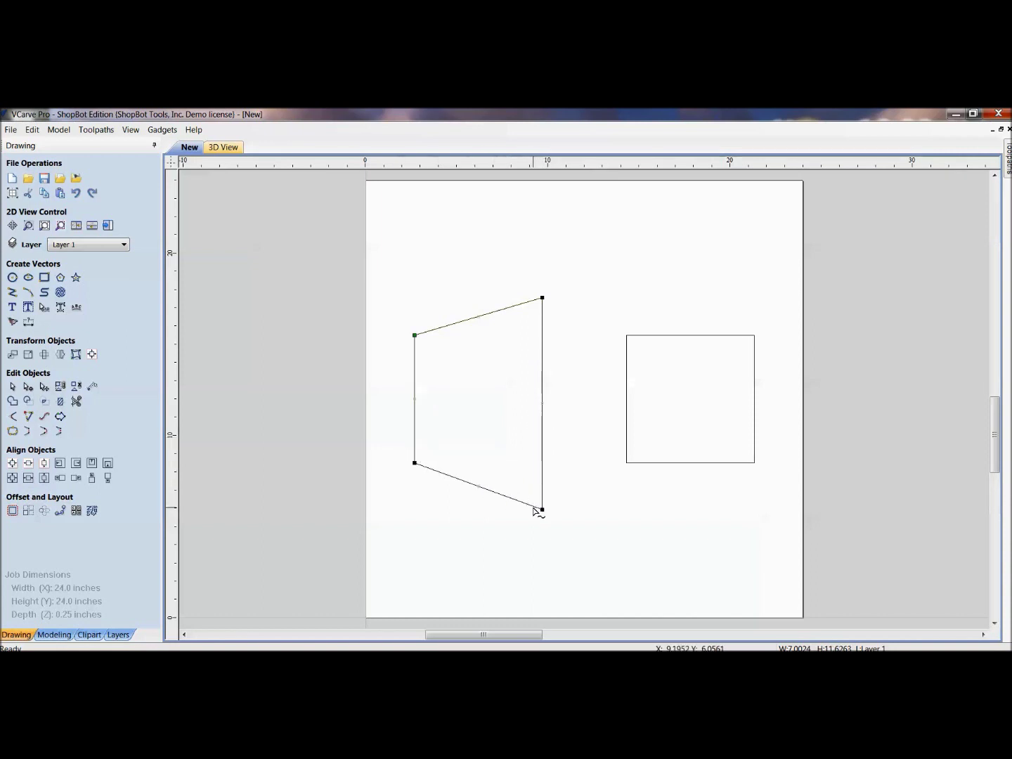
key(ctrl+z)
key(ctrl+z)
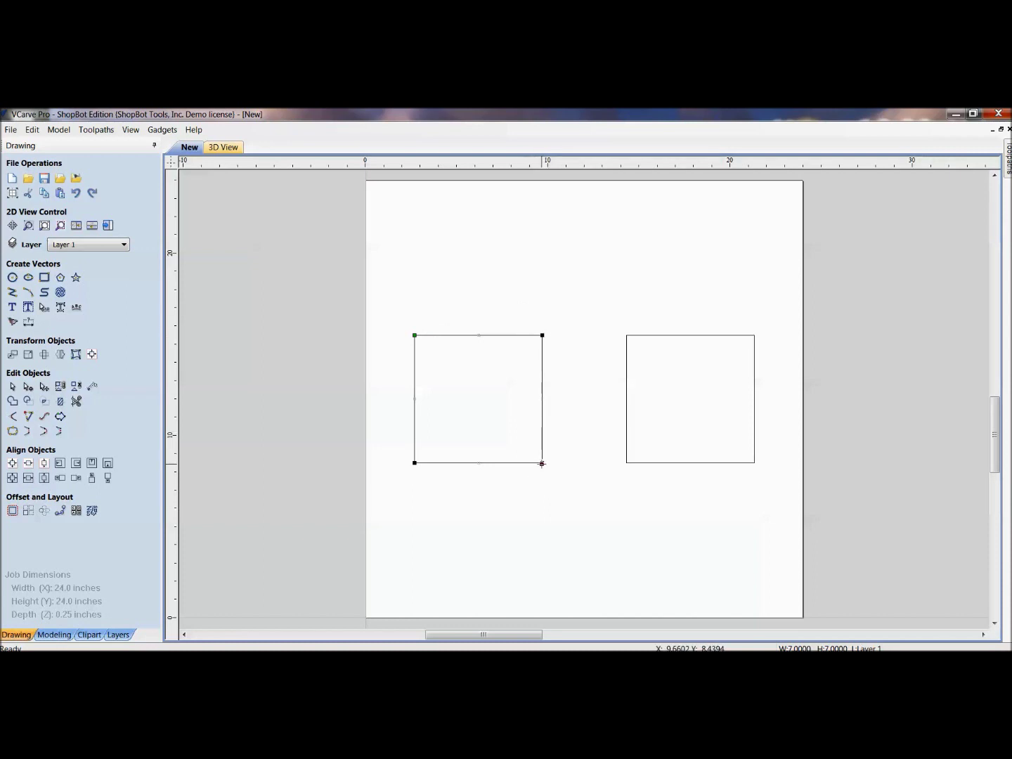
- Spread the left square's two right nodes apart vertically with mirroring, to an overall height of about 13 inches
shift+click(542, 336)
drag(541, 335, 541, 279)
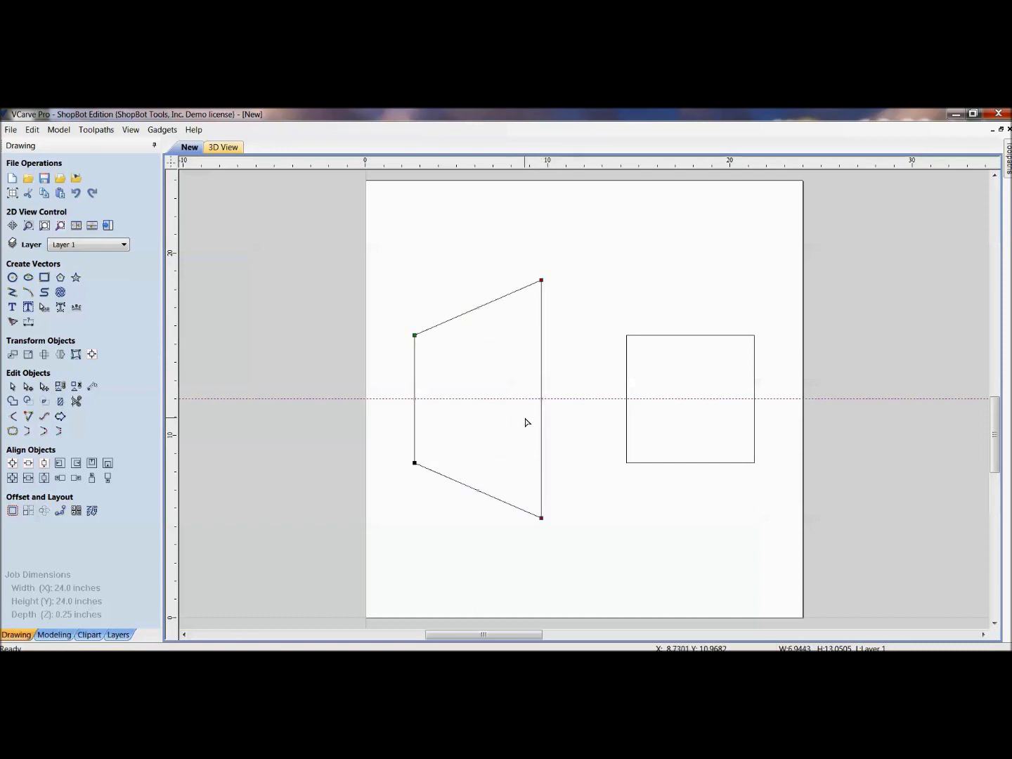
- Try spreading the right square's two bottom nodes with horizontal mirroring to about 10 inches wide, and undo it
click(641, 465)
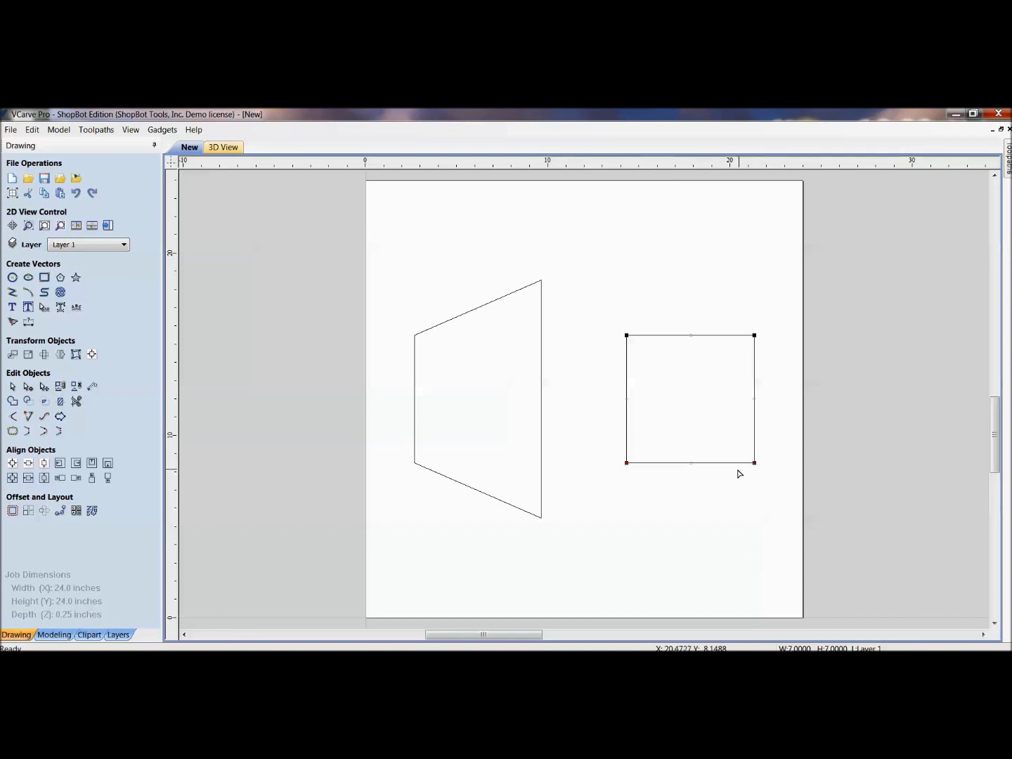
drag(754, 463, 782, 486)
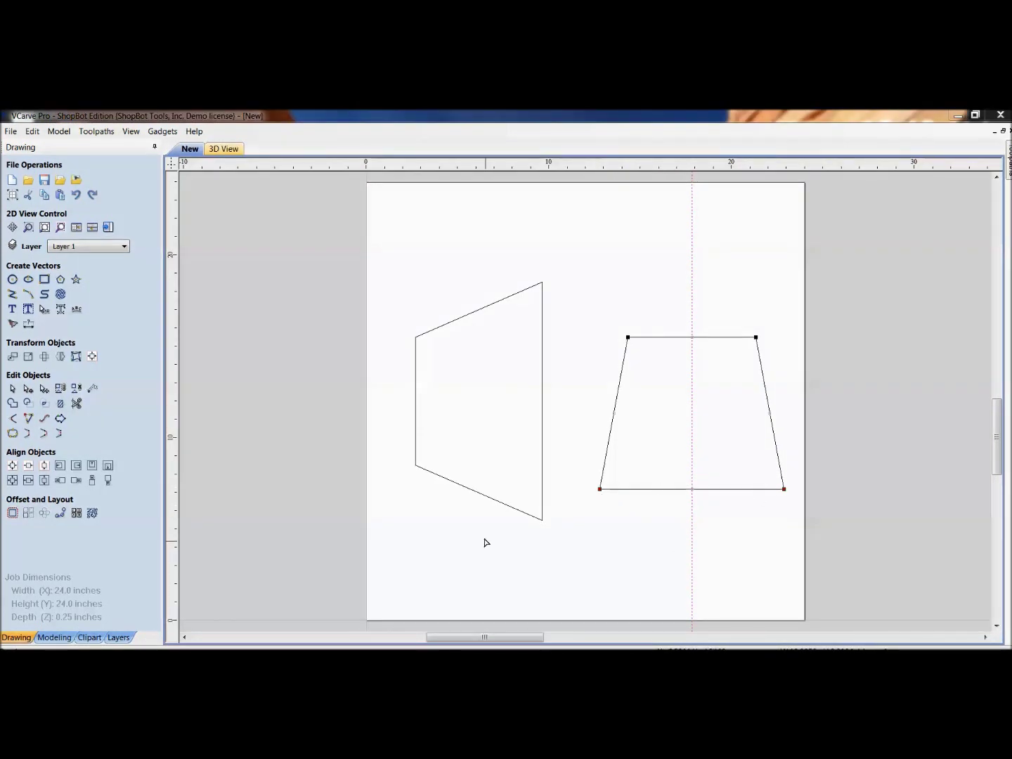
key(ctrl+z)
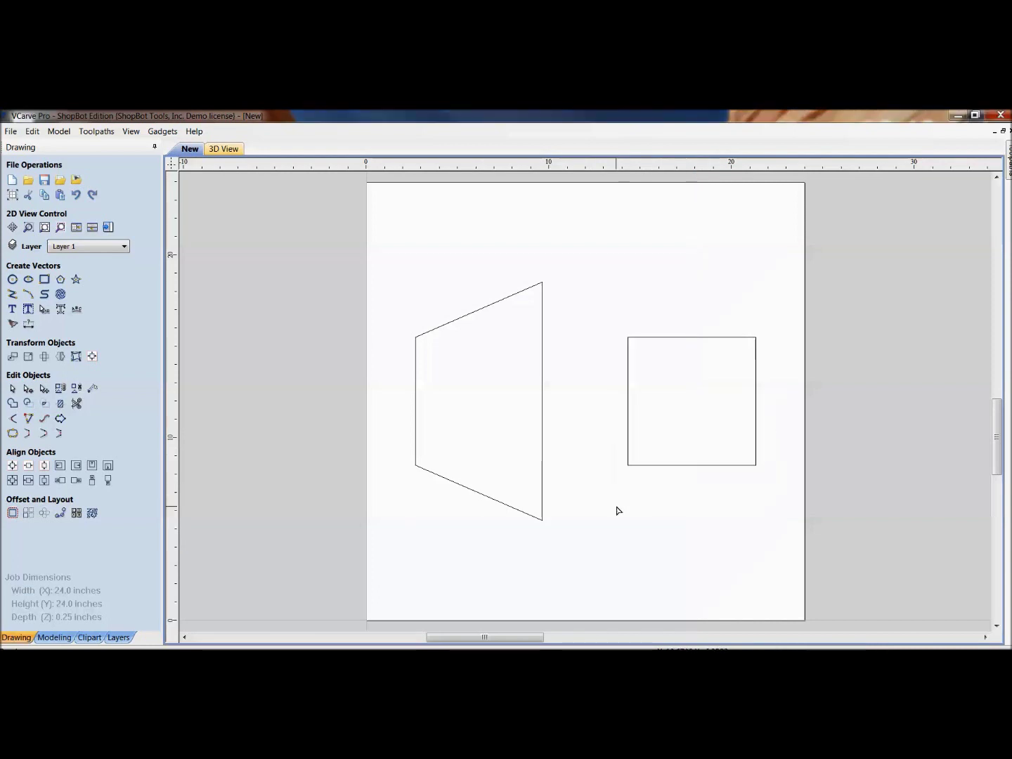
- Select the right square's bottom nodes and shift them together about 0.9 inches right and 1.6 inches down
click(629, 464)
drag(728, 490, 776, 487)
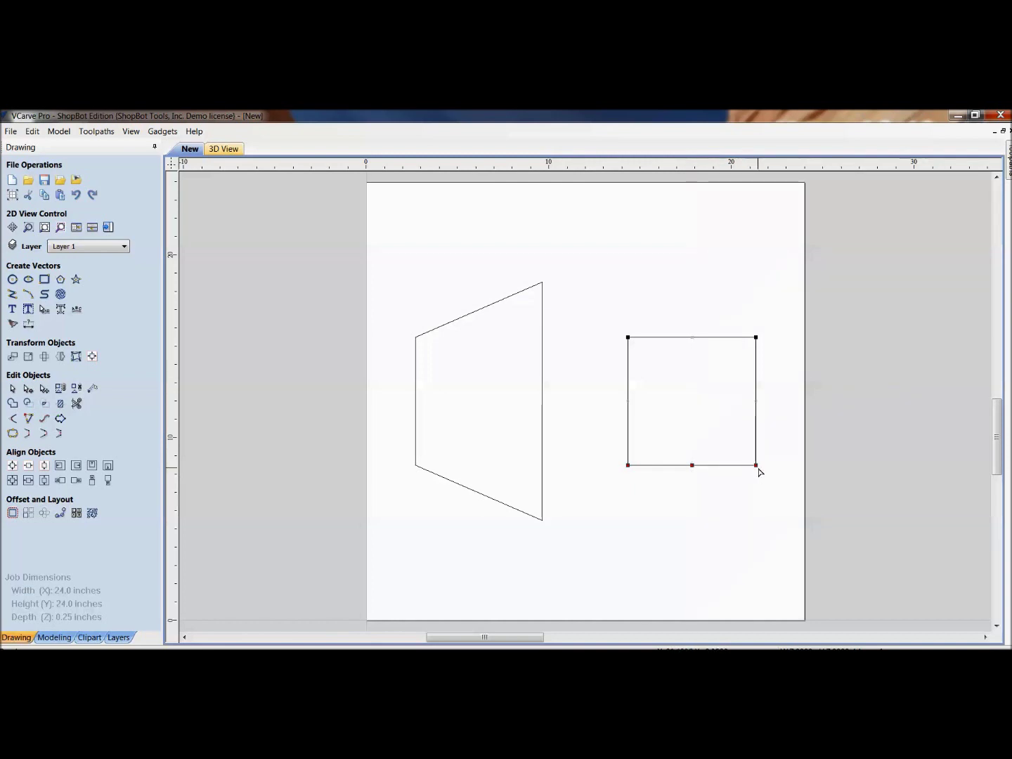
drag(756, 466, 772, 494)
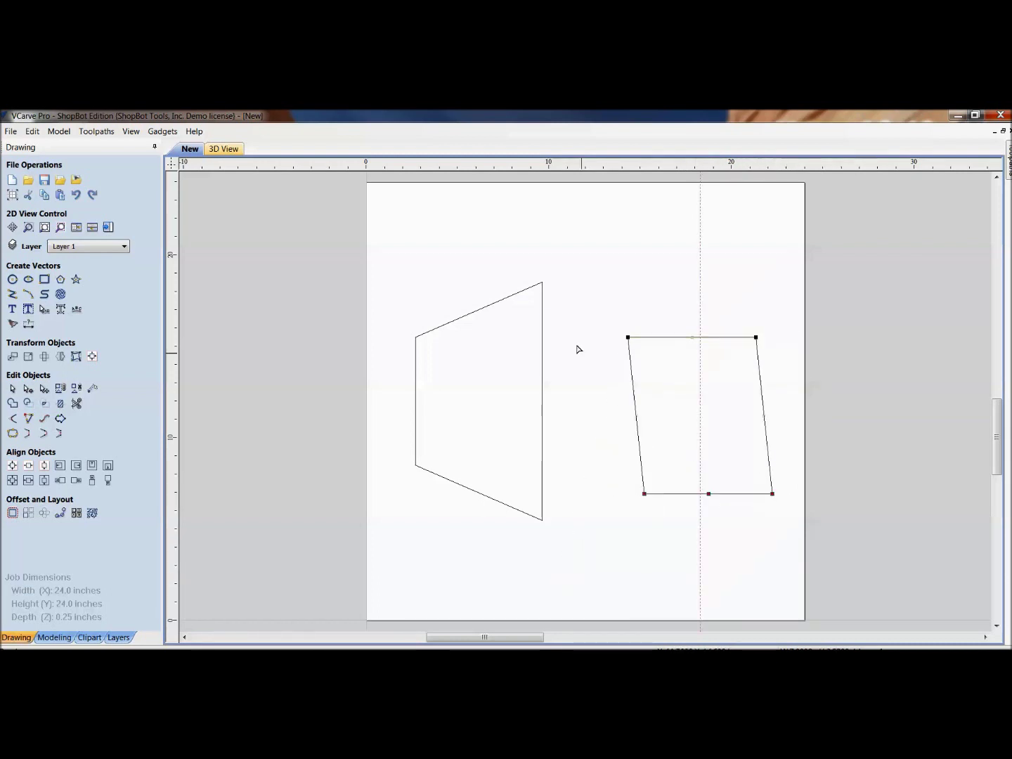
- Try selecting nodes on both shapes, including groups of the right shape's bottom and top nodes and its upper-left node alone
click(416, 465)
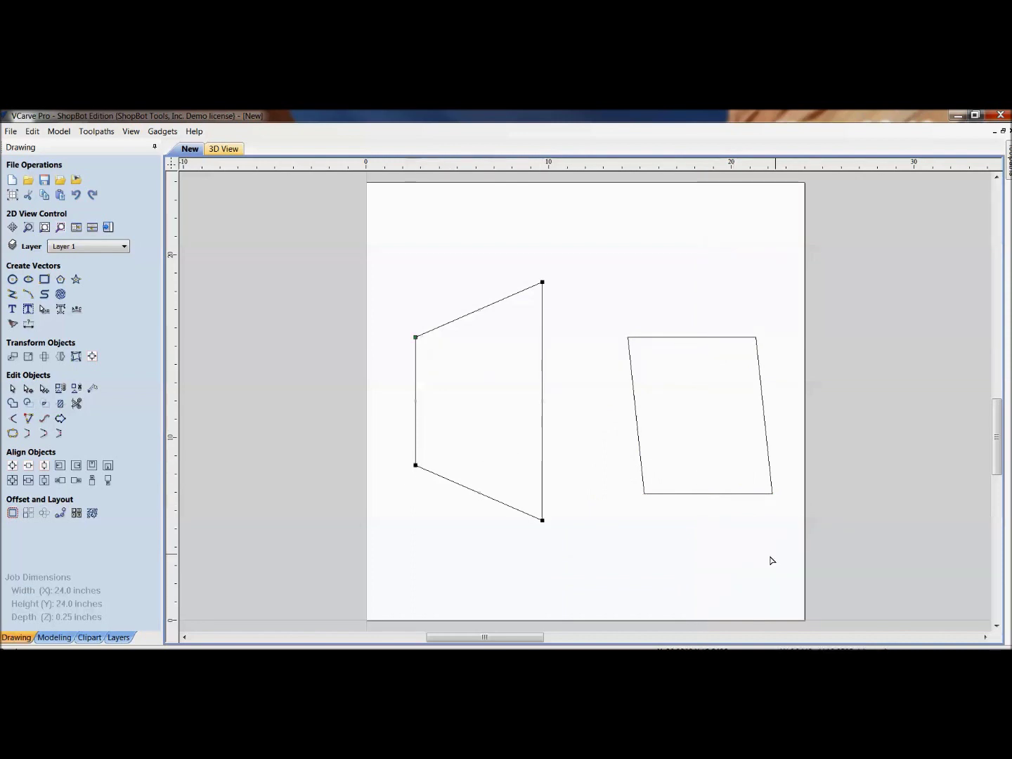
drag(627, 474, 792, 528)
click(762, 494)
click(627, 337)
drag(602, 305, 786, 378)
click(628, 337)
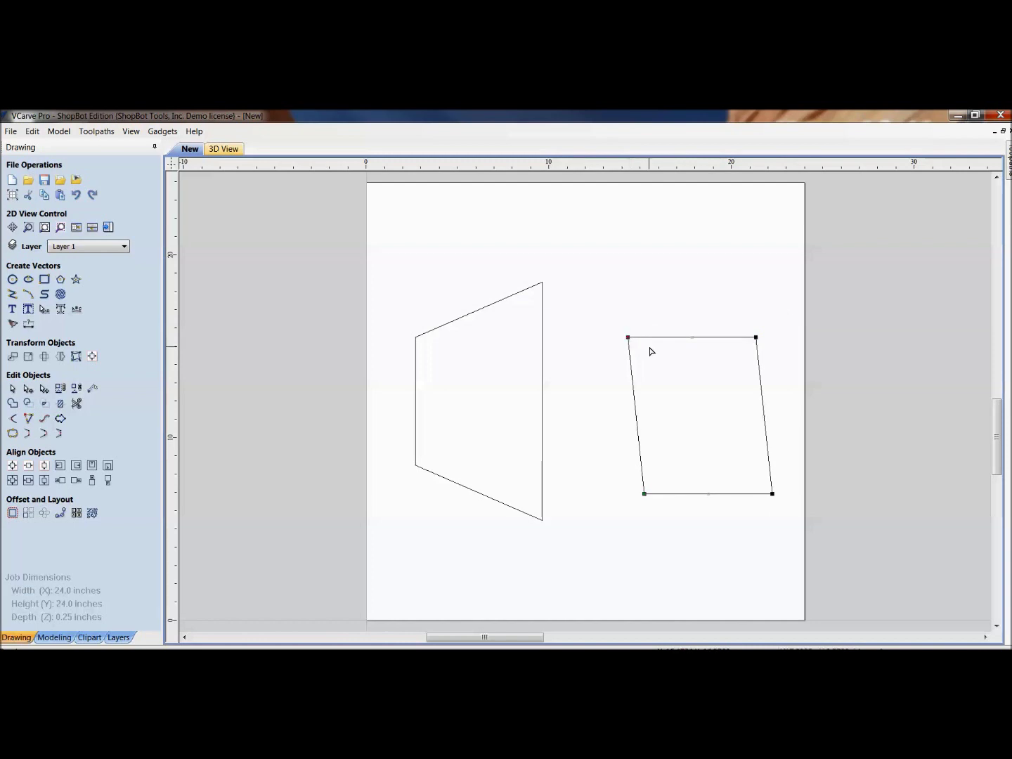
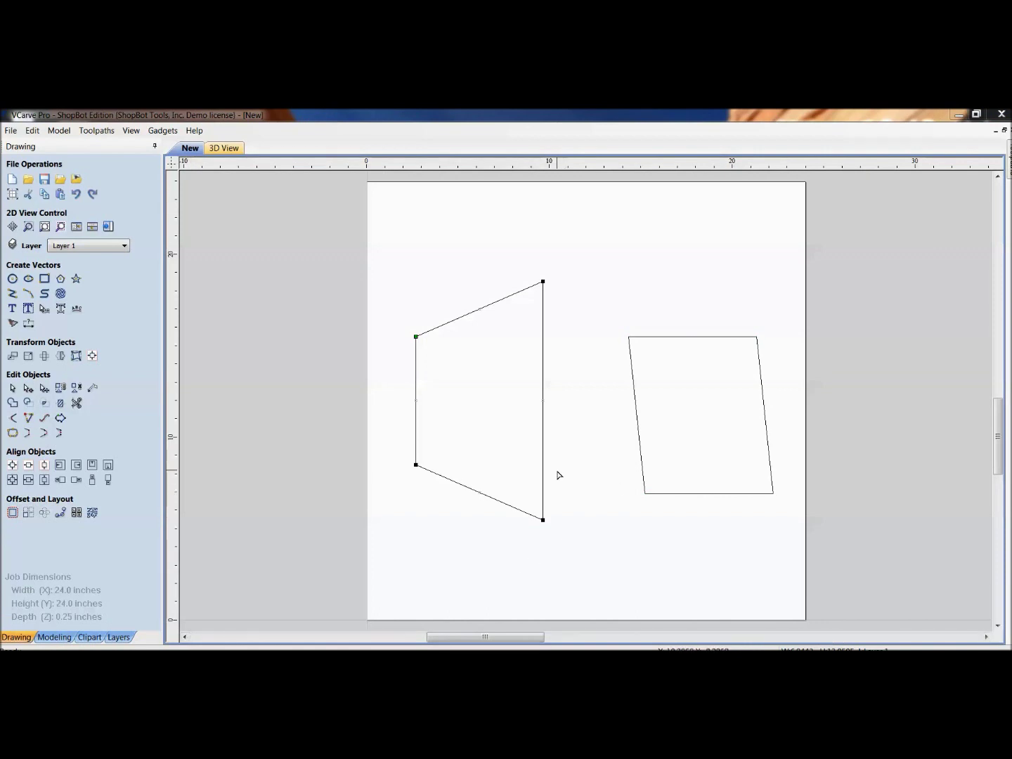
- Undo the node moves on both shapes and pull the left square's lower-right node straight down to about Y 3.5
click(557, 476)
key(ctrl+z)
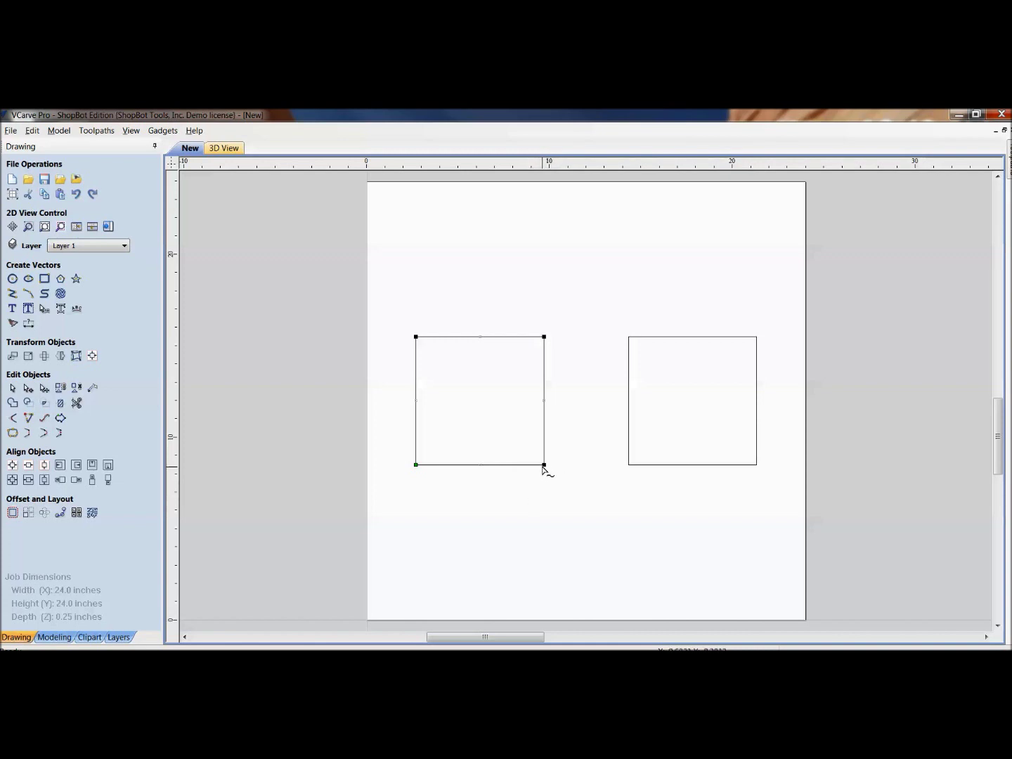
drag(545, 465, 539, 530)
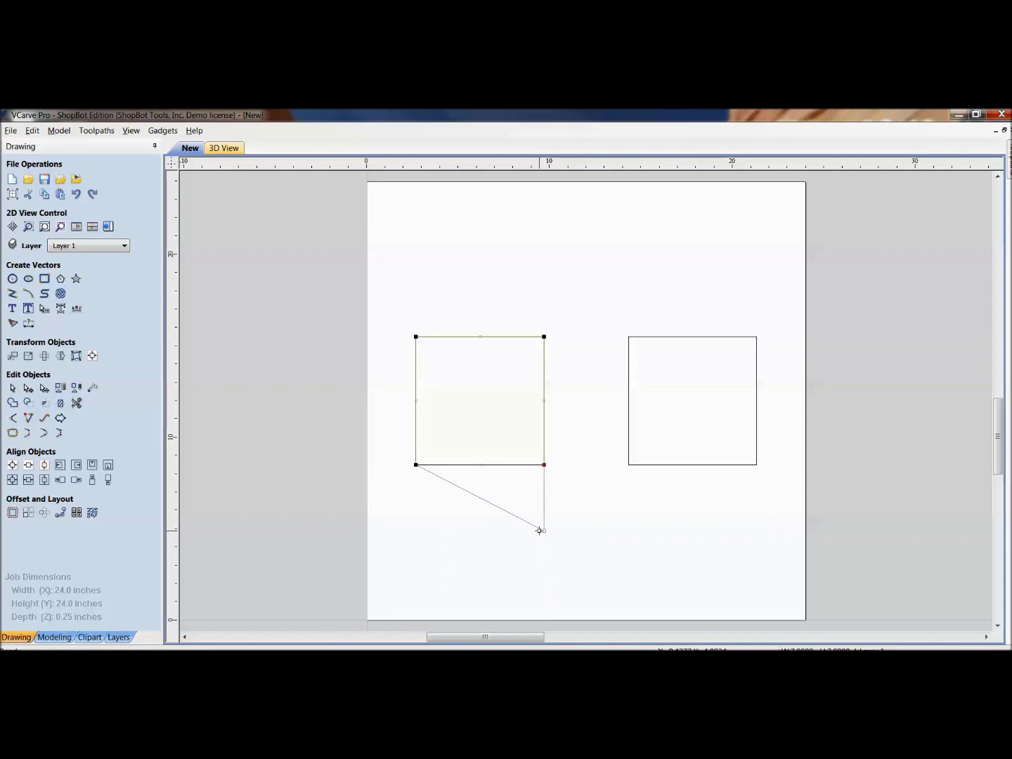
drag(540, 530, 546, 465)
drag(560, 399, 552, 421)
drag(539, 497, 544, 556)
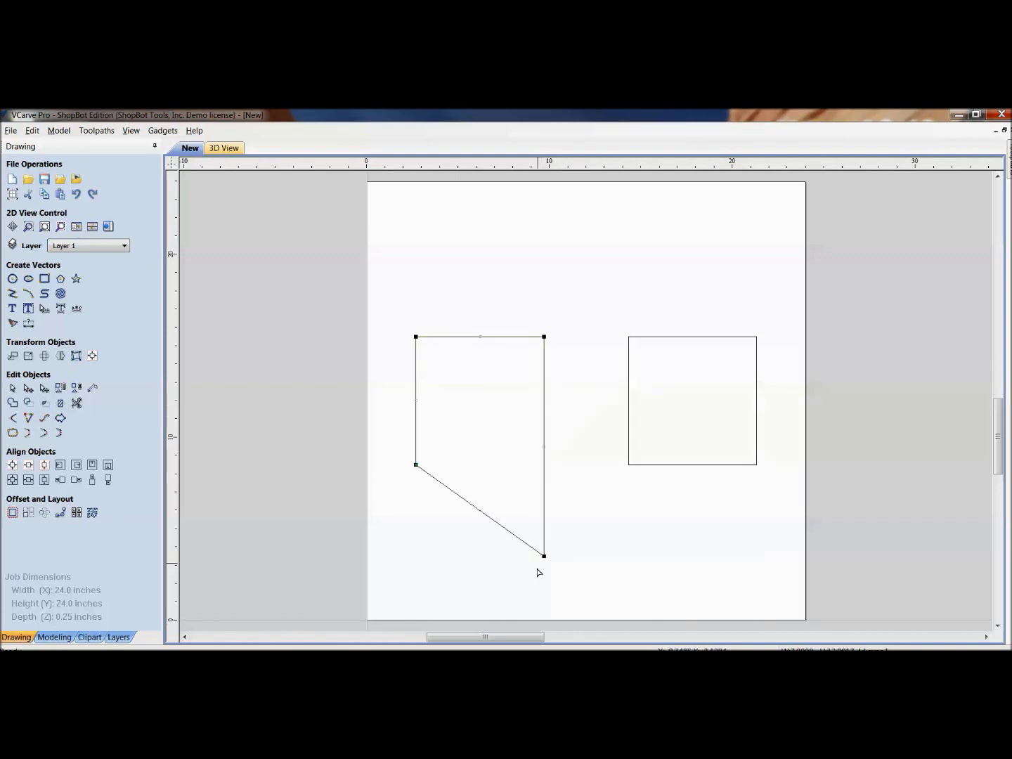
click(560, 530)
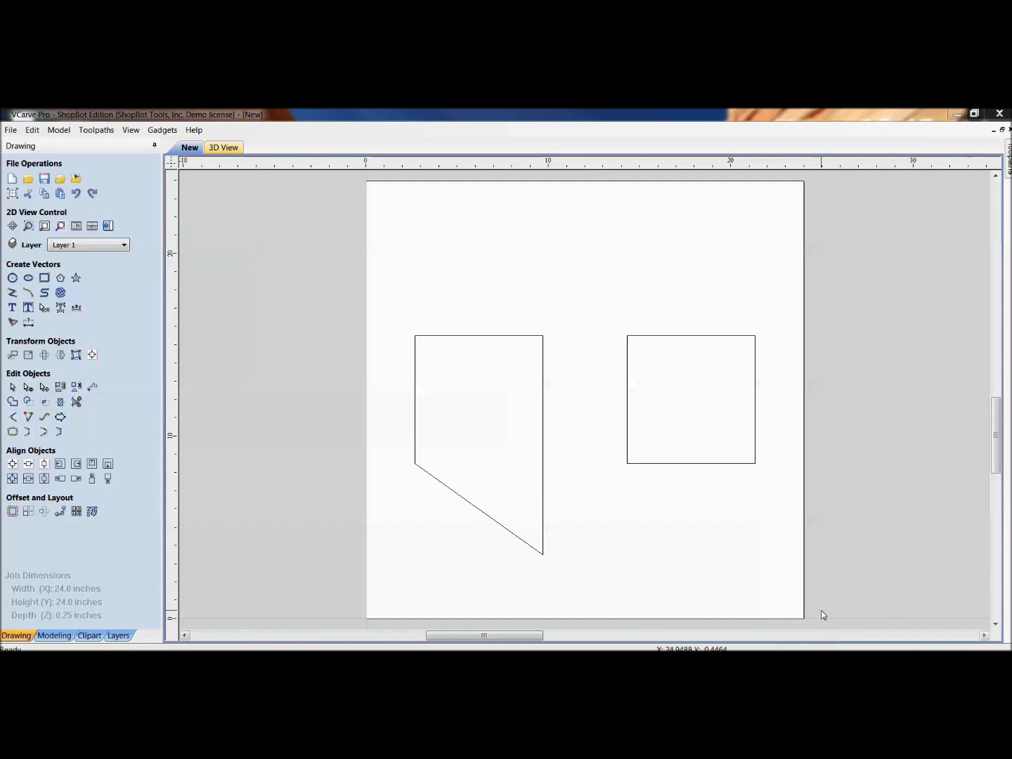
- Delete both vectors from the drawing
drag(638, 504, 542, 425)
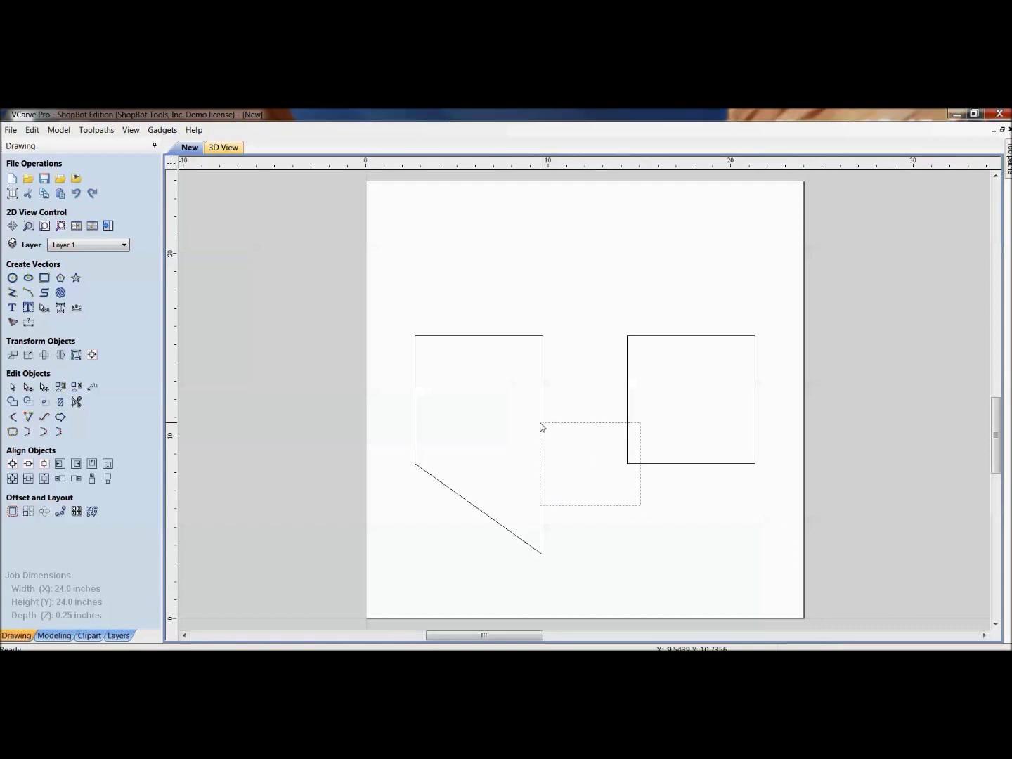
key(Delete)
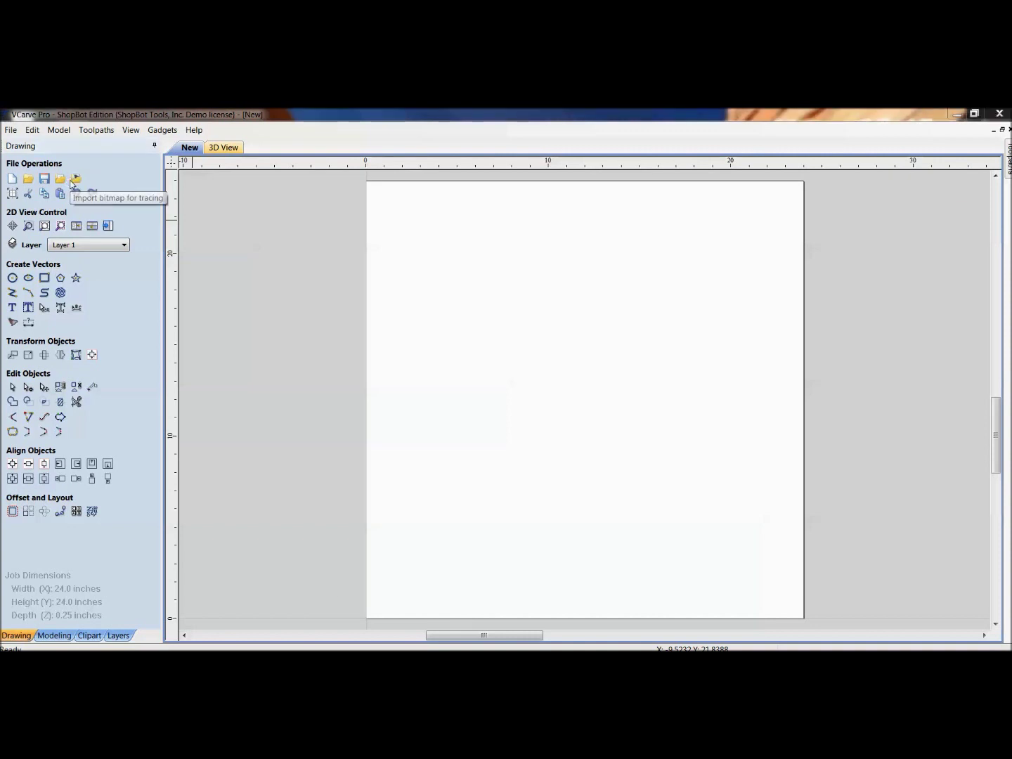
- Import the bullcity JPG image for tracing and enlarge it to about 13.7 by 10 inches
click(71, 184)
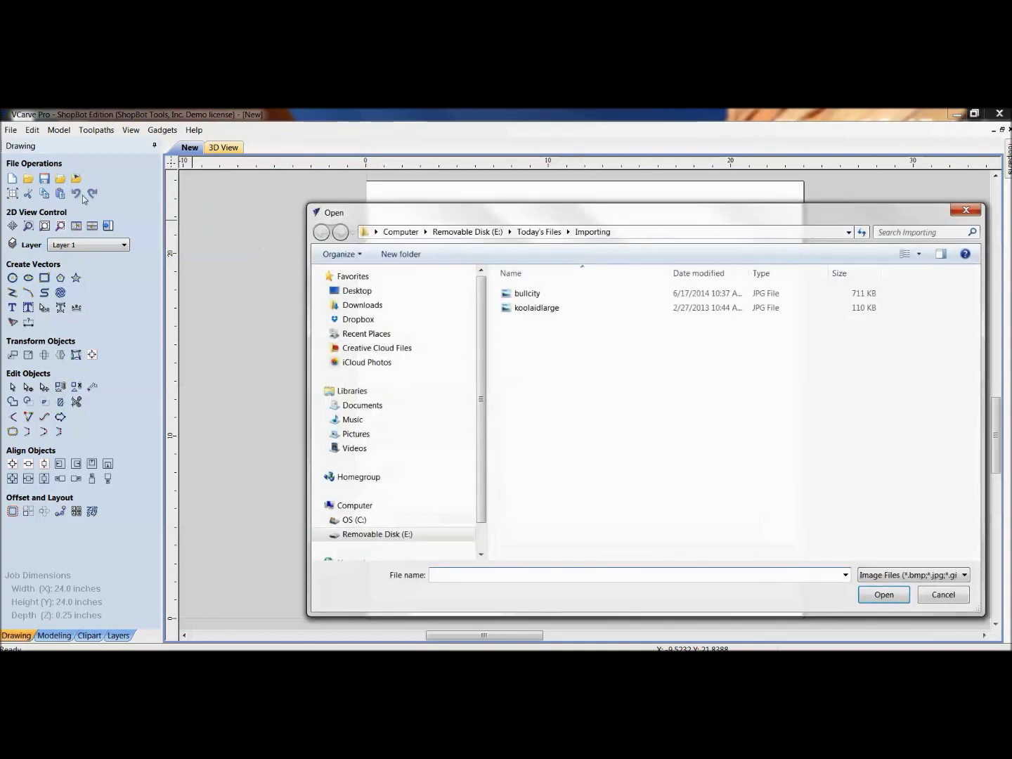
click(510, 300)
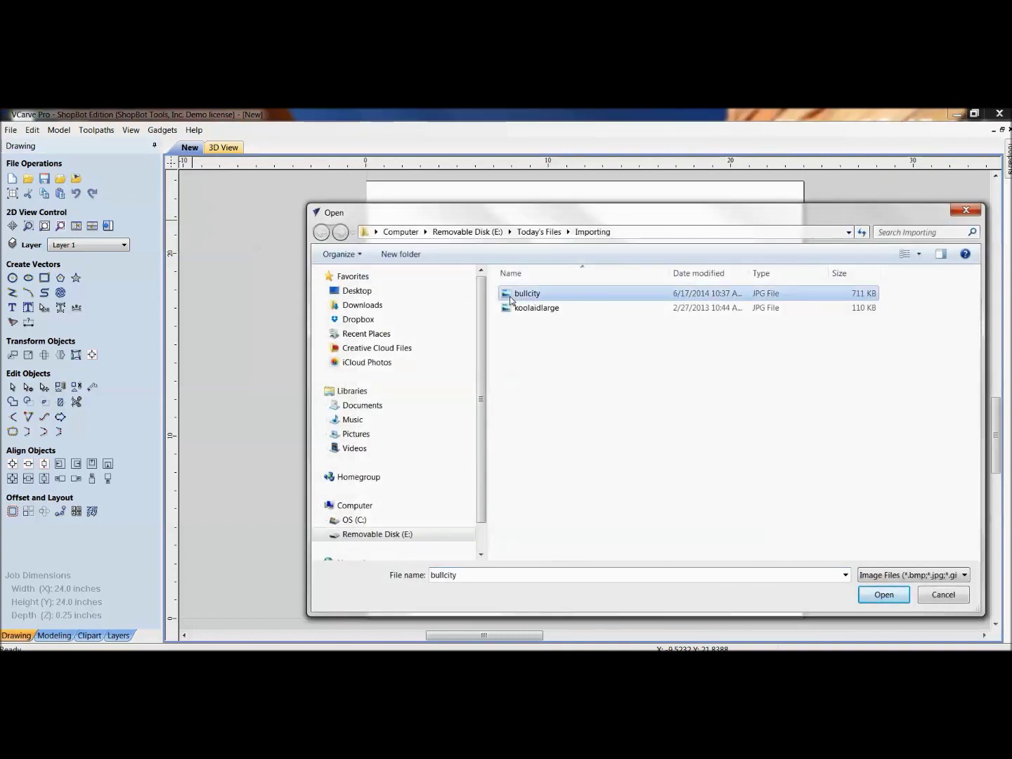
click(887, 595)
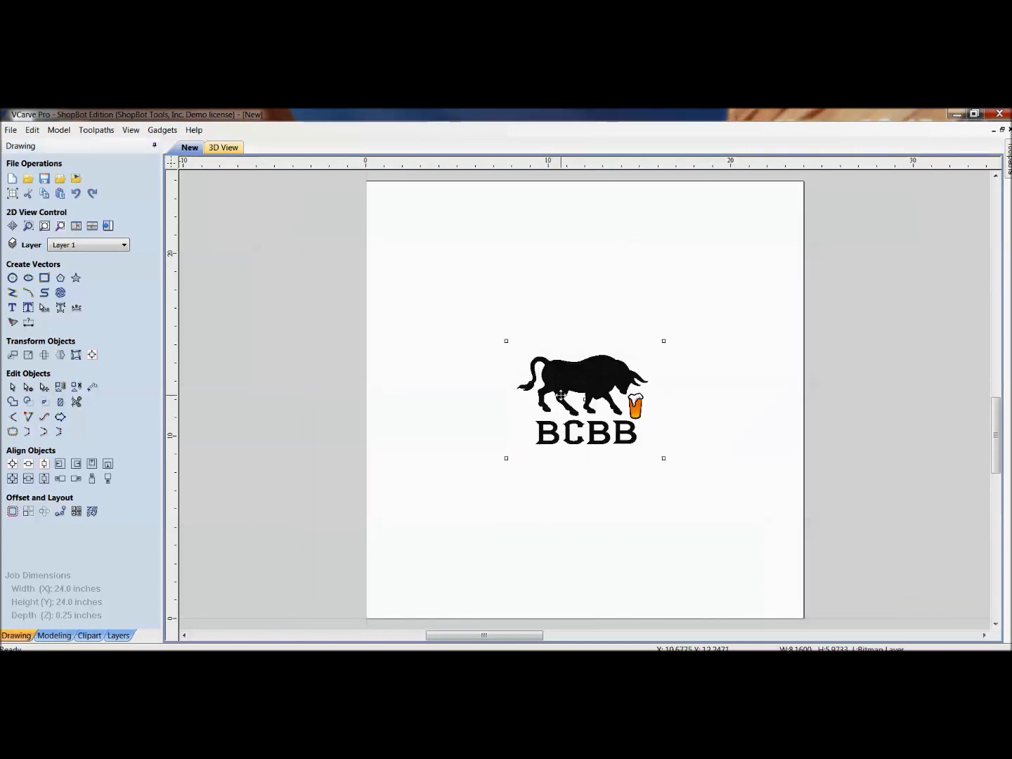
drag(664, 457, 712, 498)
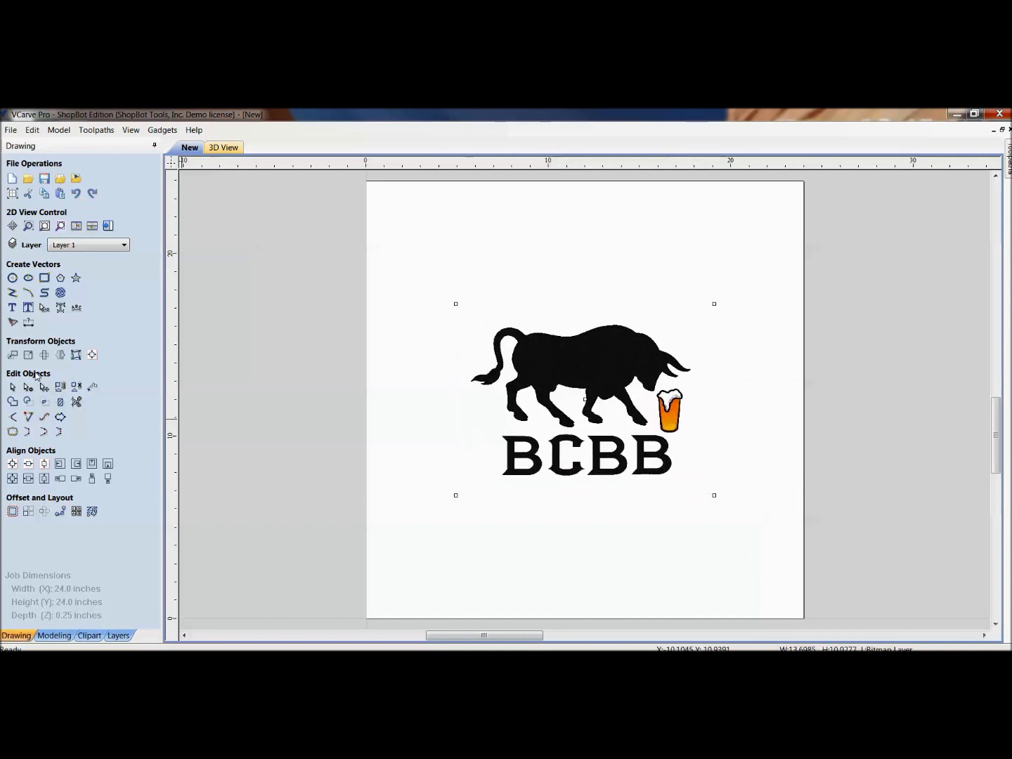
- Trace the imported bull bitmap in Black / White, previewing the vectors and applying the trace
click(12, 321)
click(125, 604)
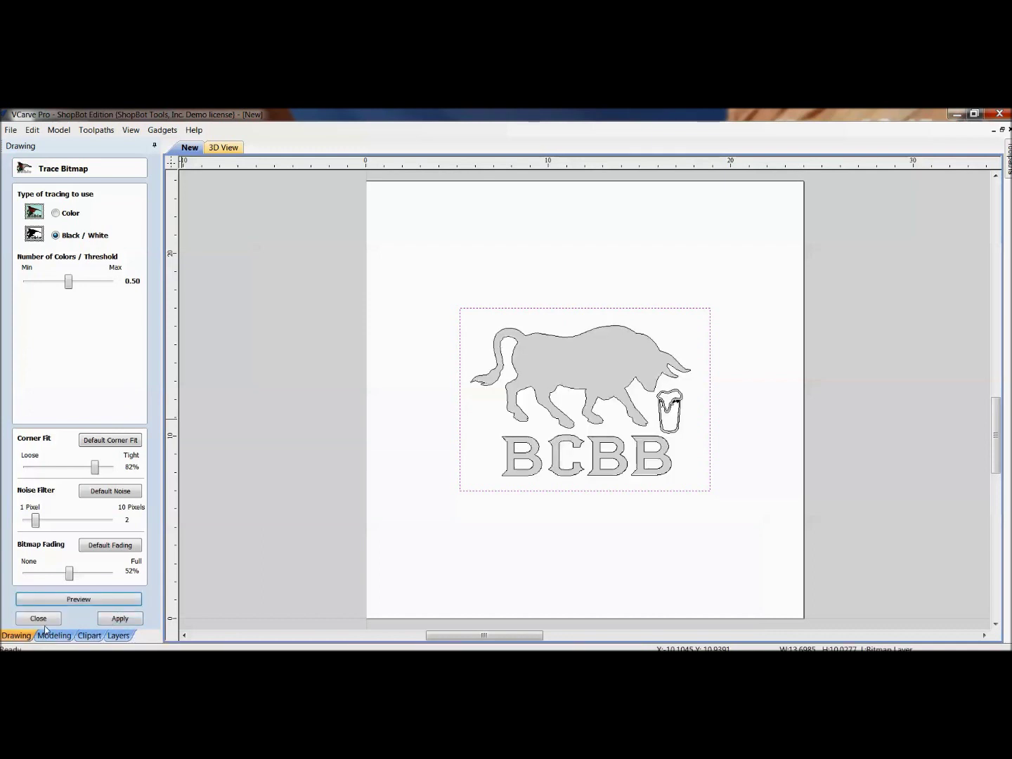
click(104, 623)
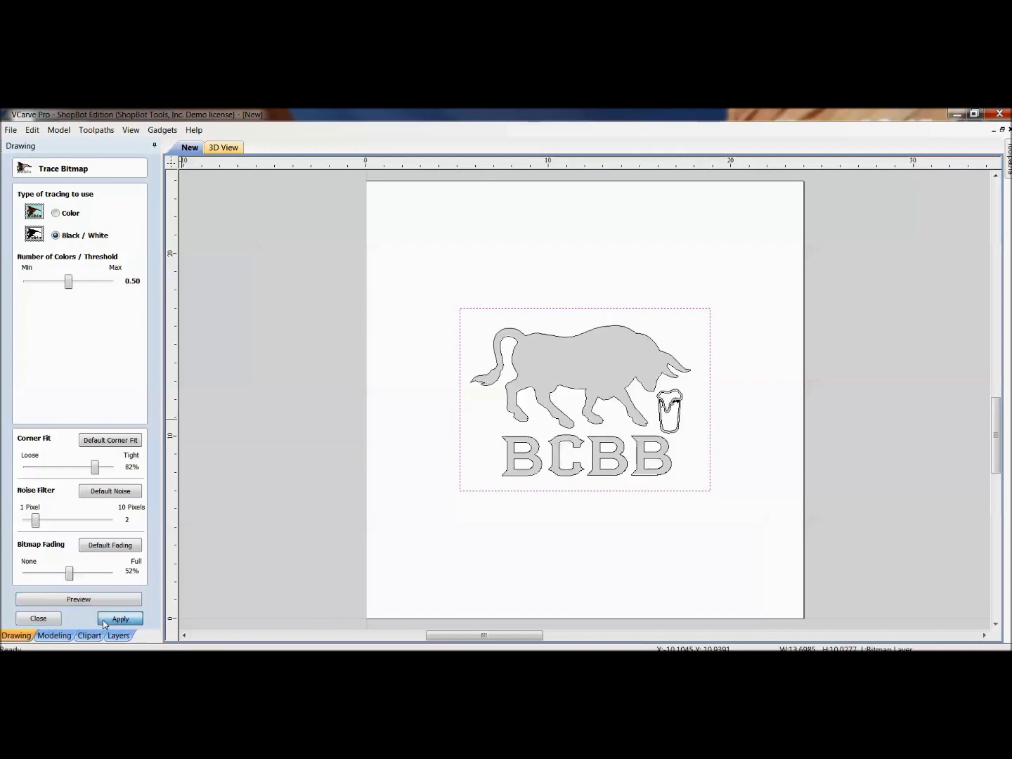
- Leave the bitmap trace and delete the original bull bitmap, keeping only the traced vectors
click(52, 622)
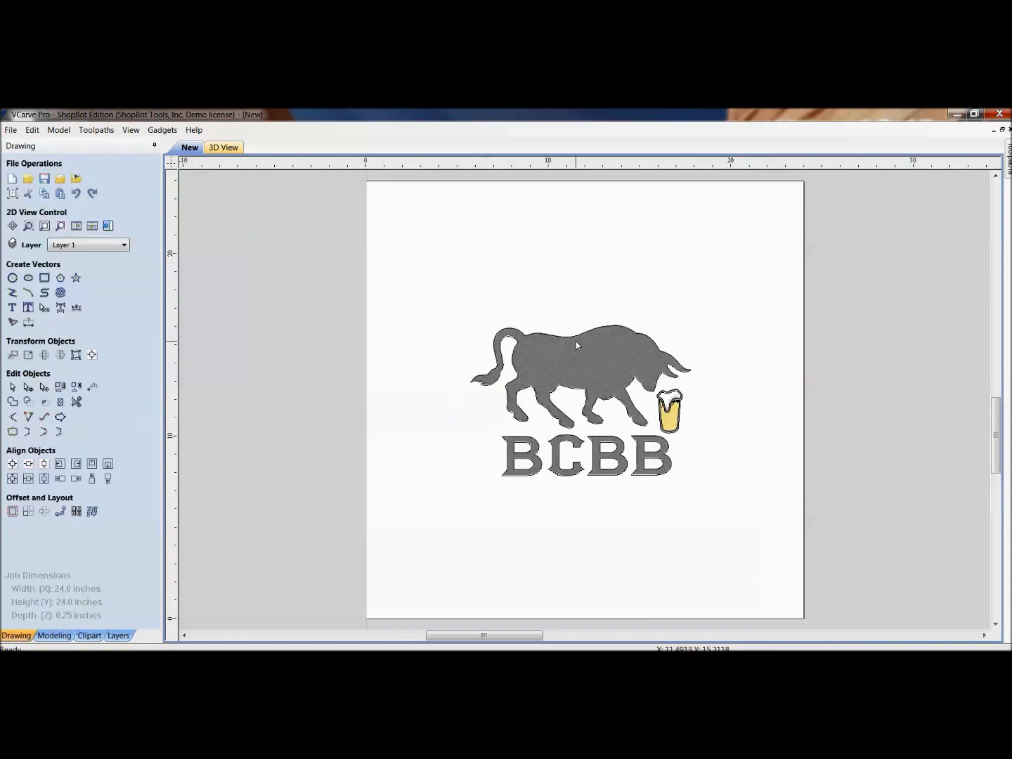
click(570, 355)
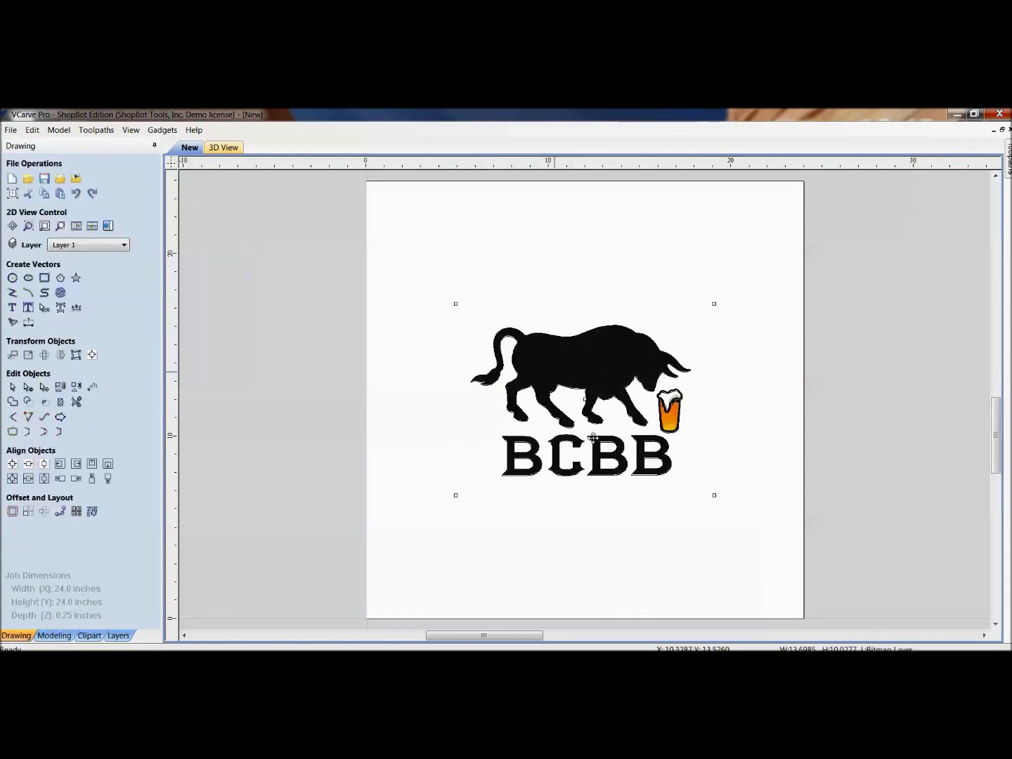
key(Delete)
- Delete the stray speckle vectors on both sides of the beer glass, just below the foam
scroll(627, 418, up, 2)
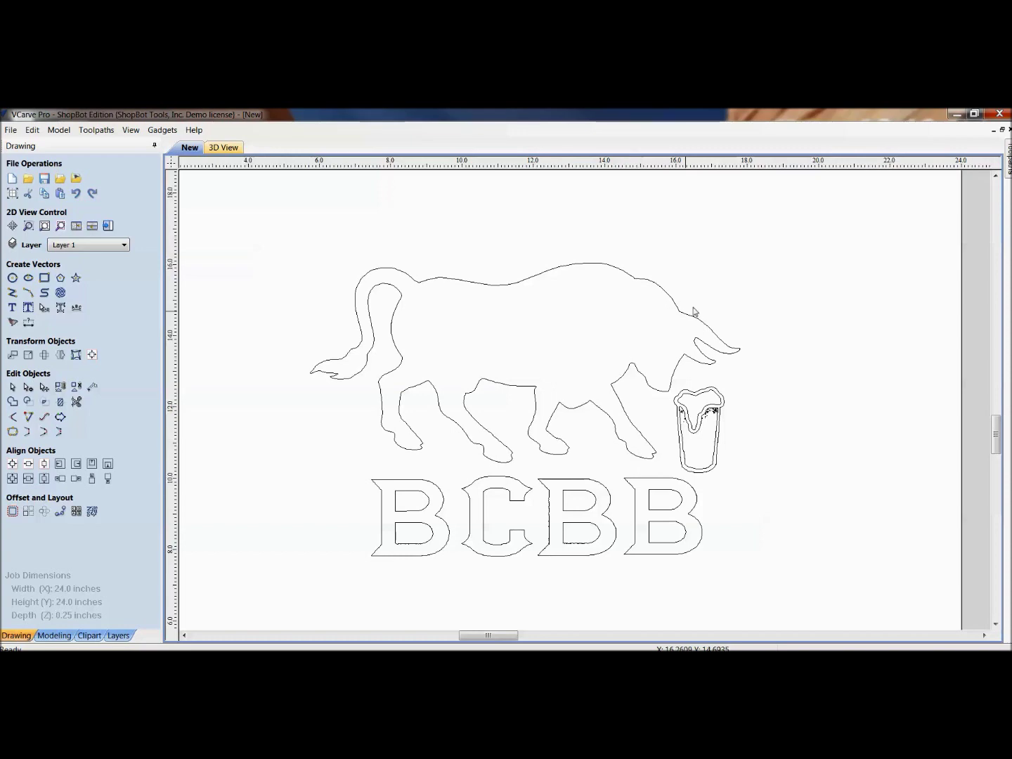
scroll(703, 433, up, 6)
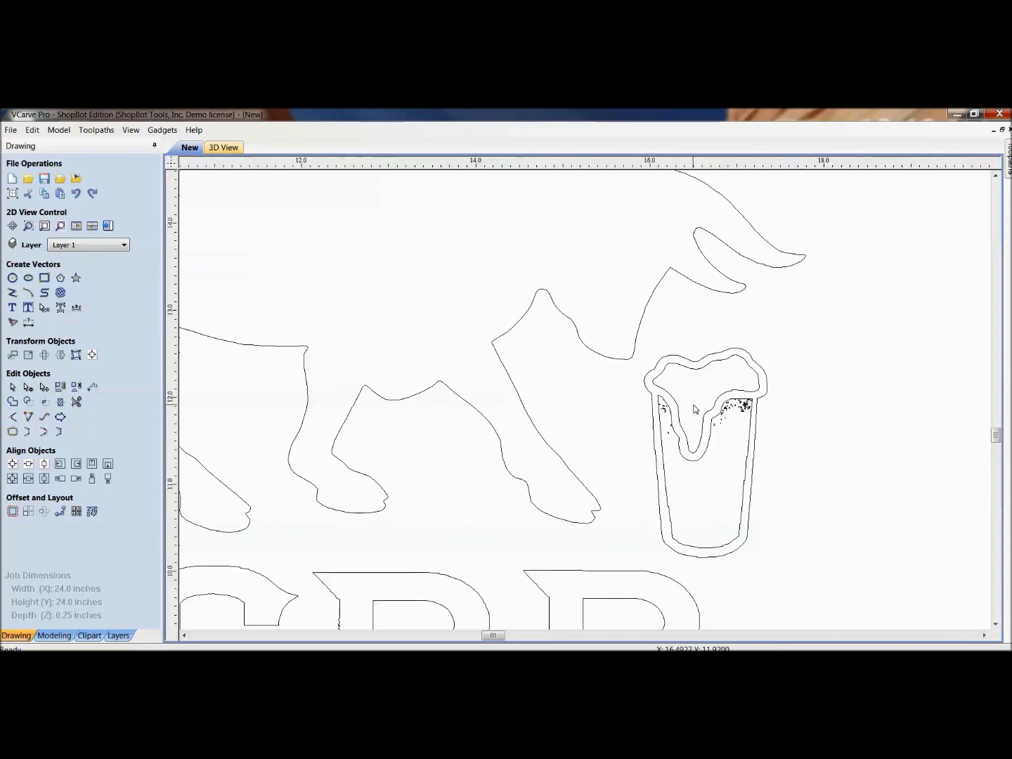
scroll(608, 498, up, 4)
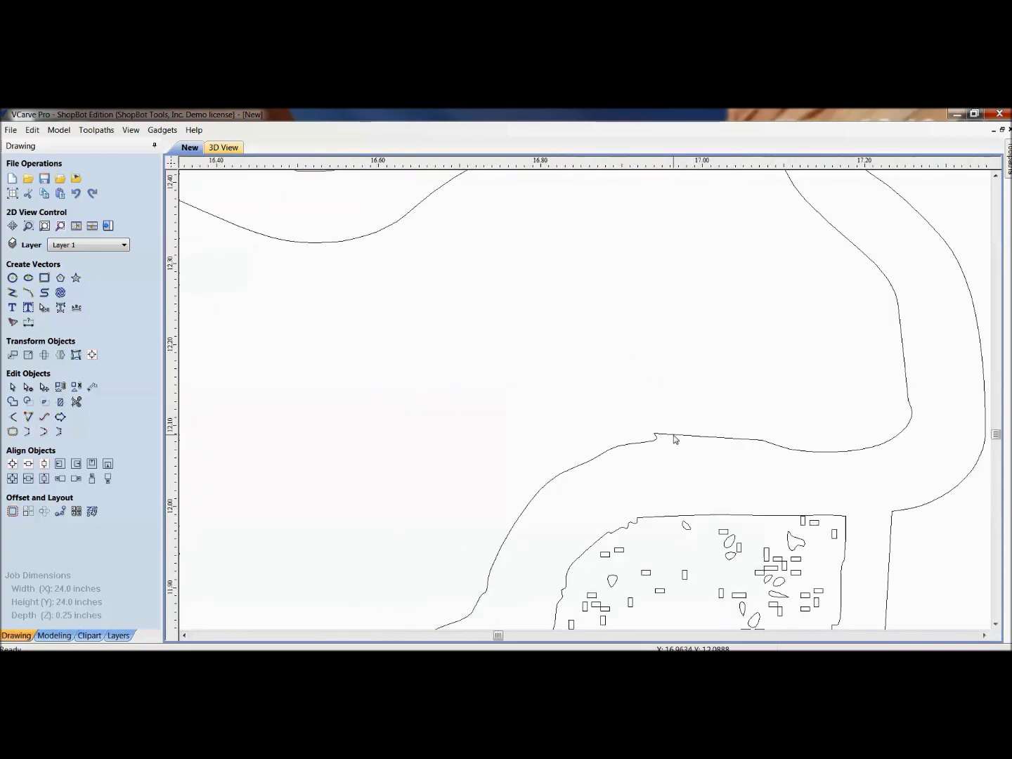
scroll(671, 484, down, 4)
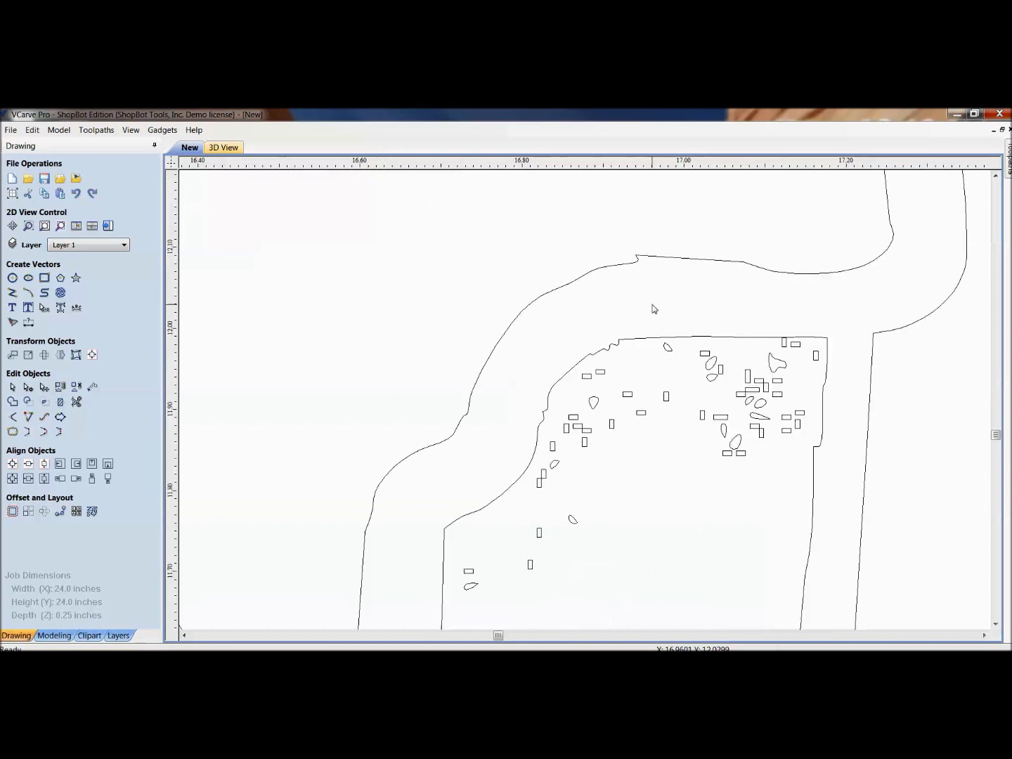
drag(513, 288, 775, 525)
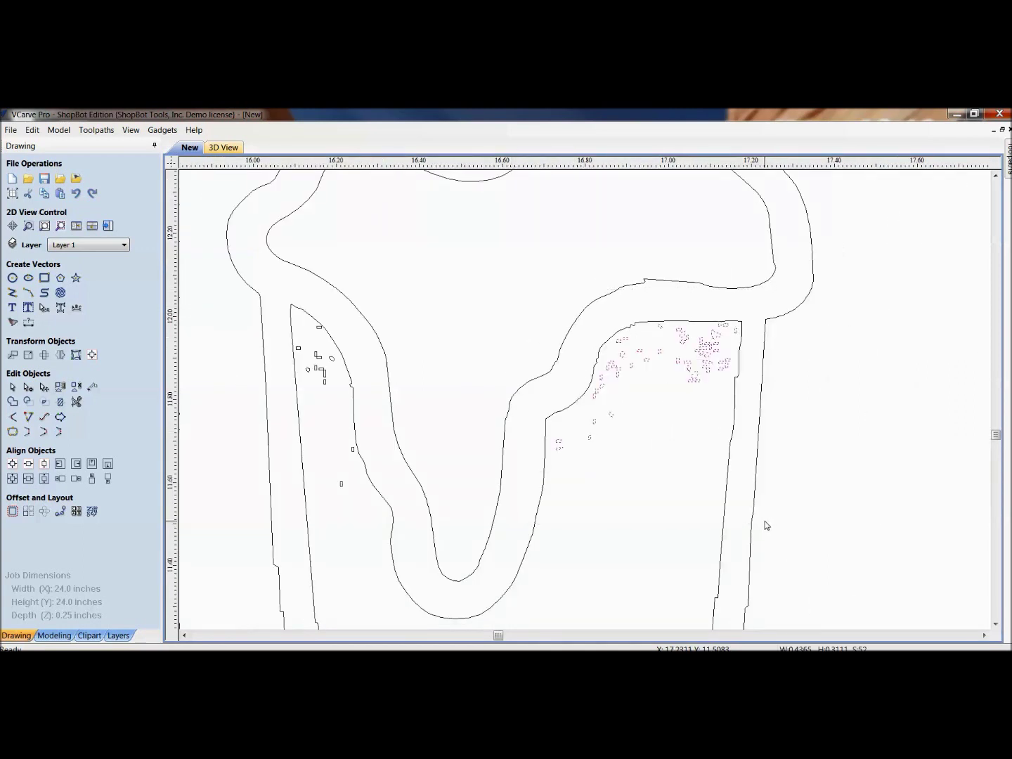
key(Delete)
drag(262, 293, 395, 555)
key(Delete)
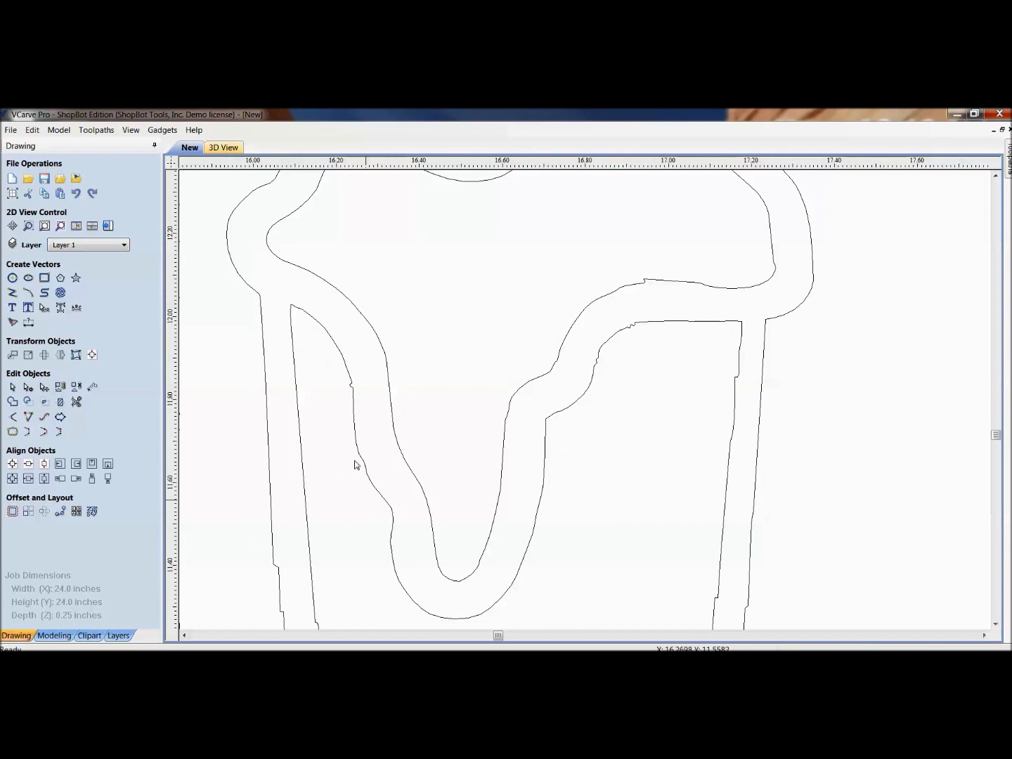
- Open the inner foam outline for node editing and insert a point on the curve to the right of the jagged notch
scroll(355, 421, up, 5)
scroll(358, 431, up, 2)
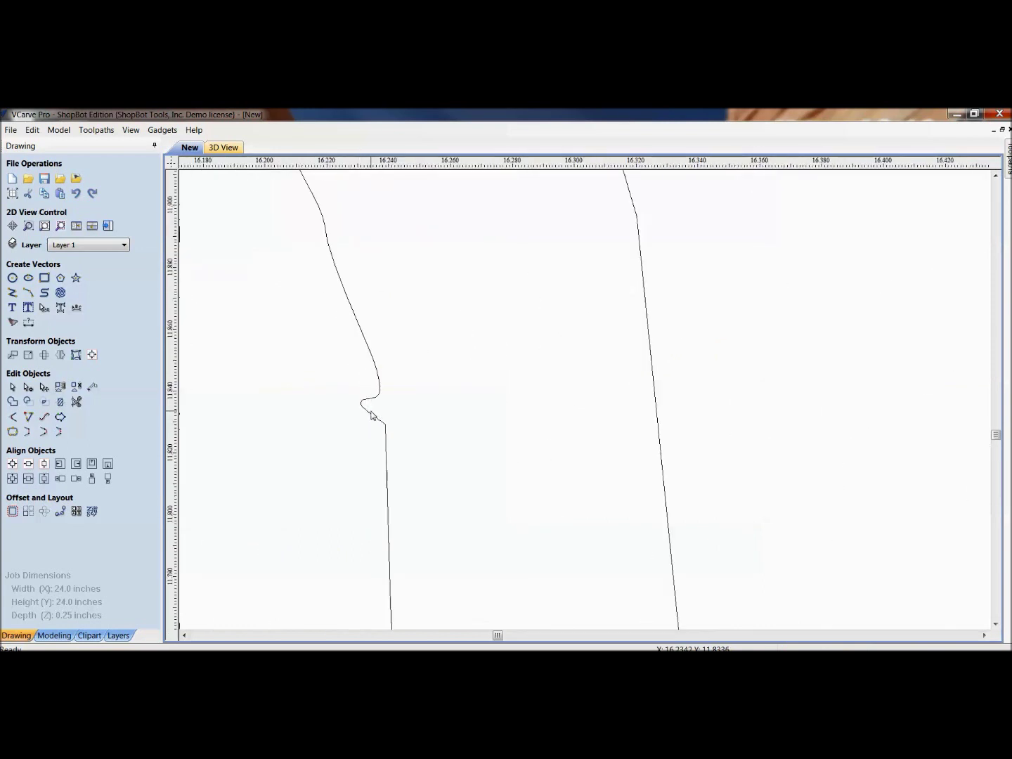
scroll(386, 429, down, 5)
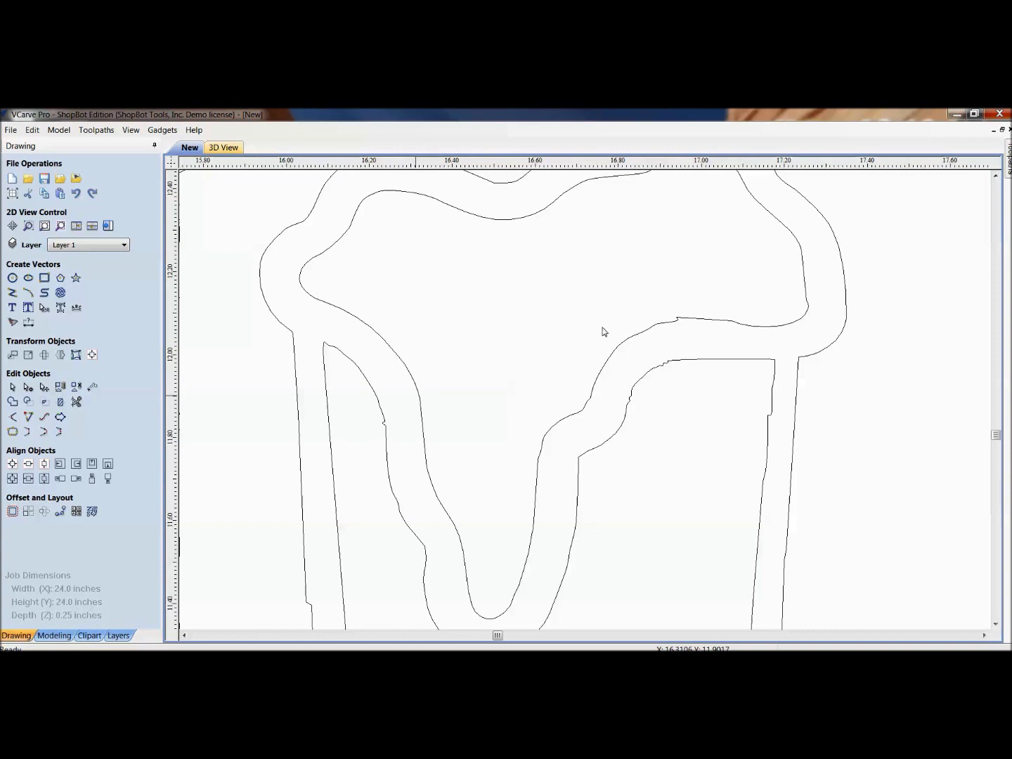
scroll(693, 315, up, 4)
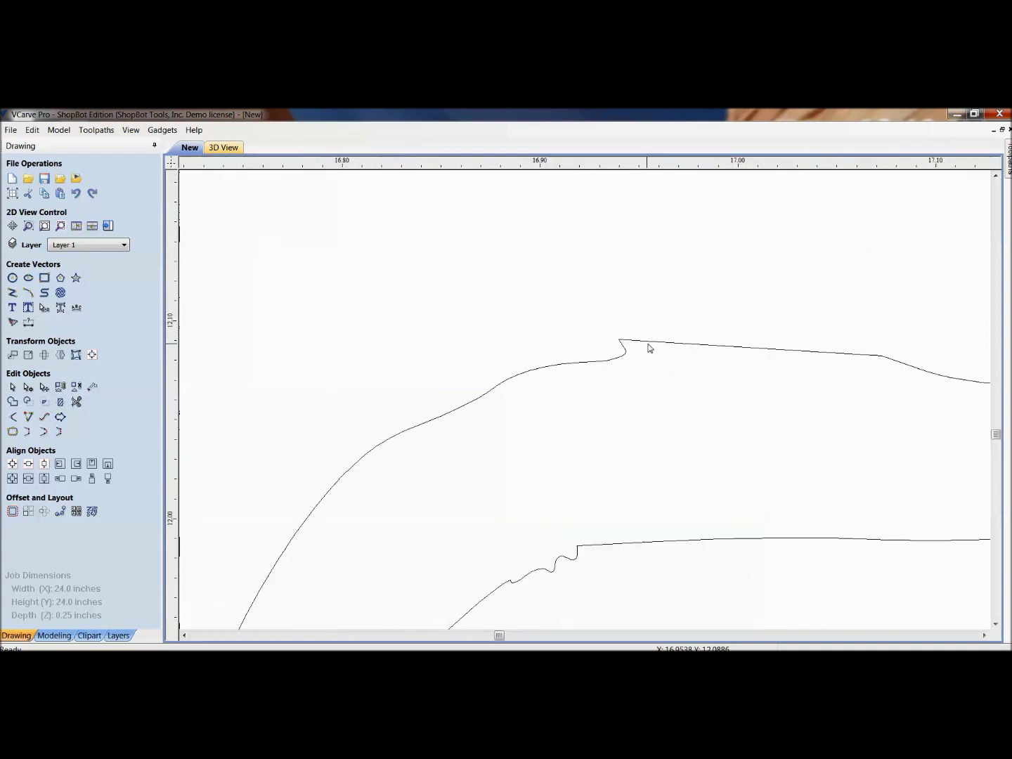
click(649, 345)
drag(762, 357, 562, 381)
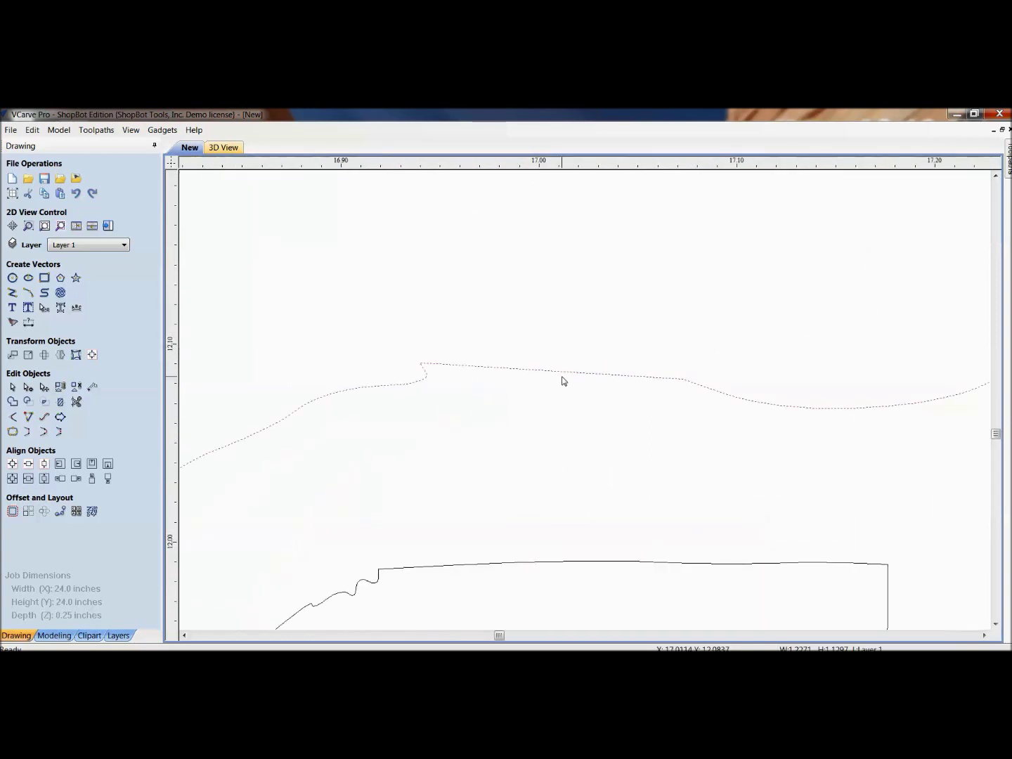
double_click(563, 377)
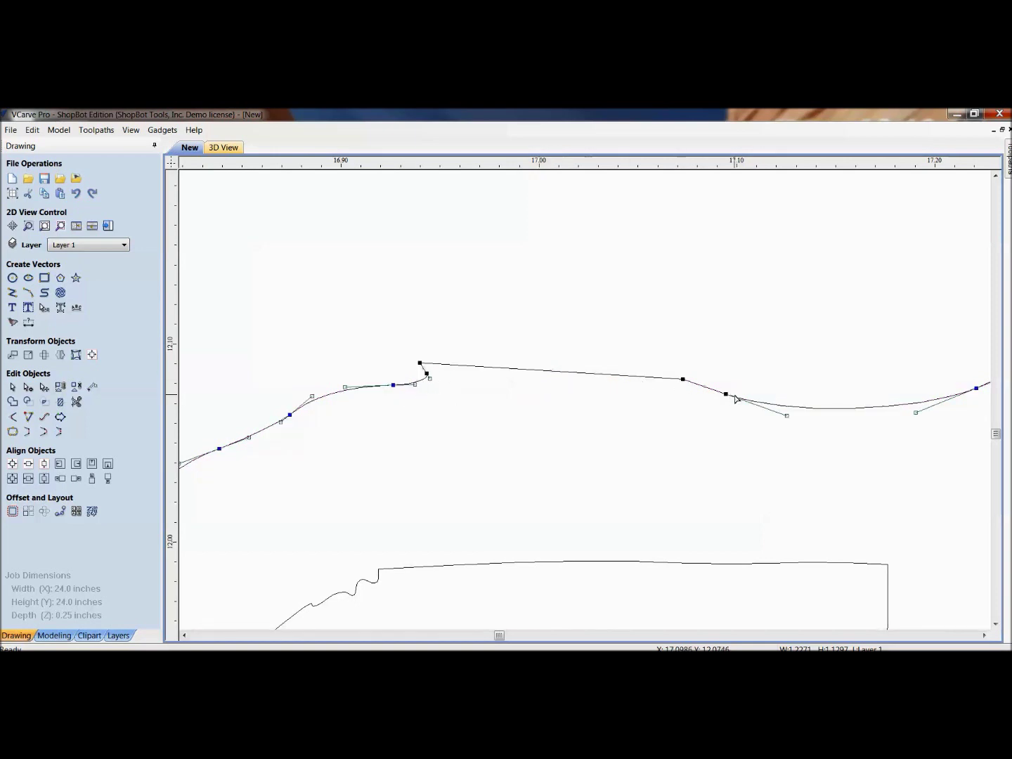
right_click(822, 415)
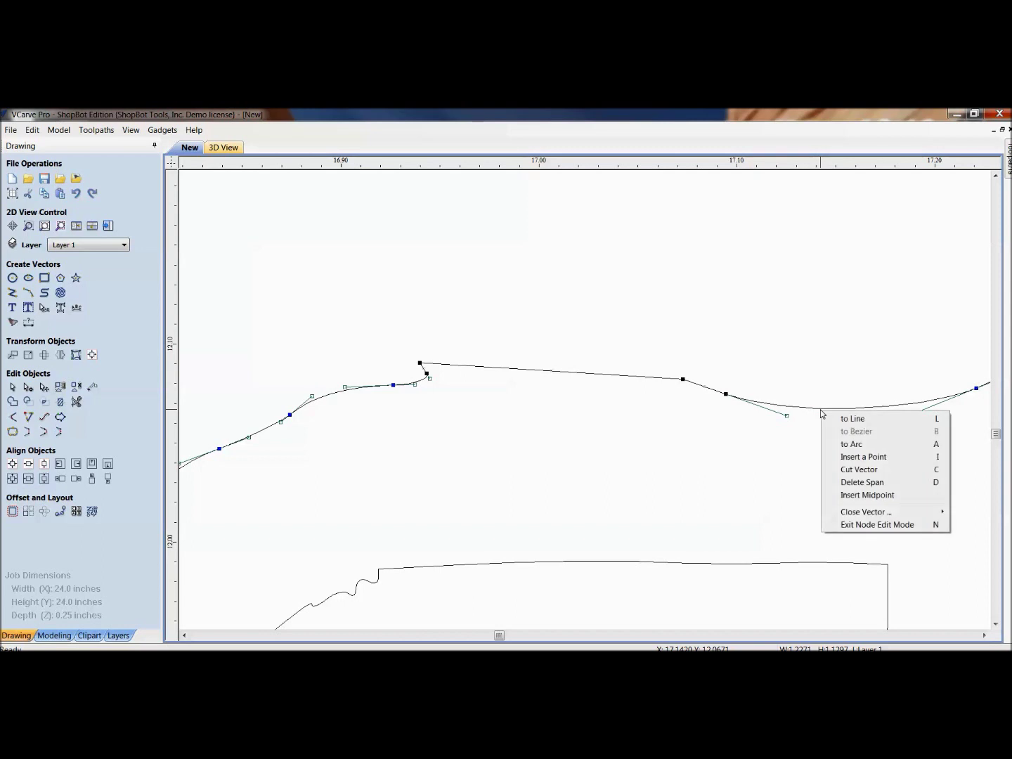
click(858, 460)
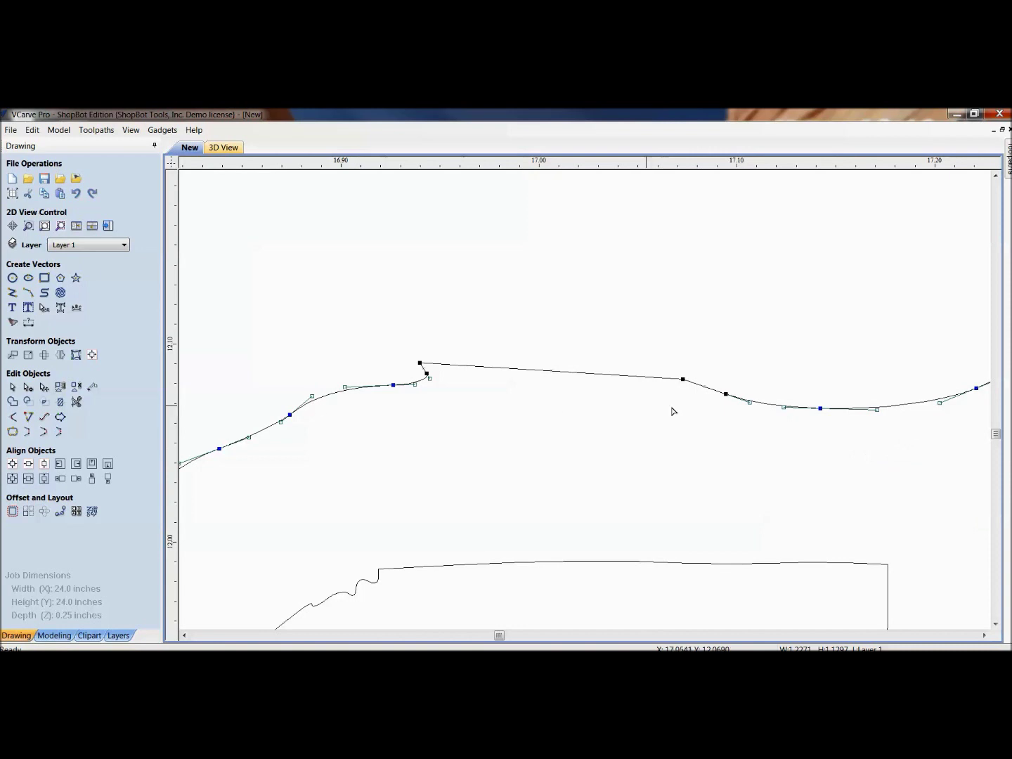
- Cut the foam outline at the inserted point and at a node left of the notch, and delete the section between
right_click(821, 415)
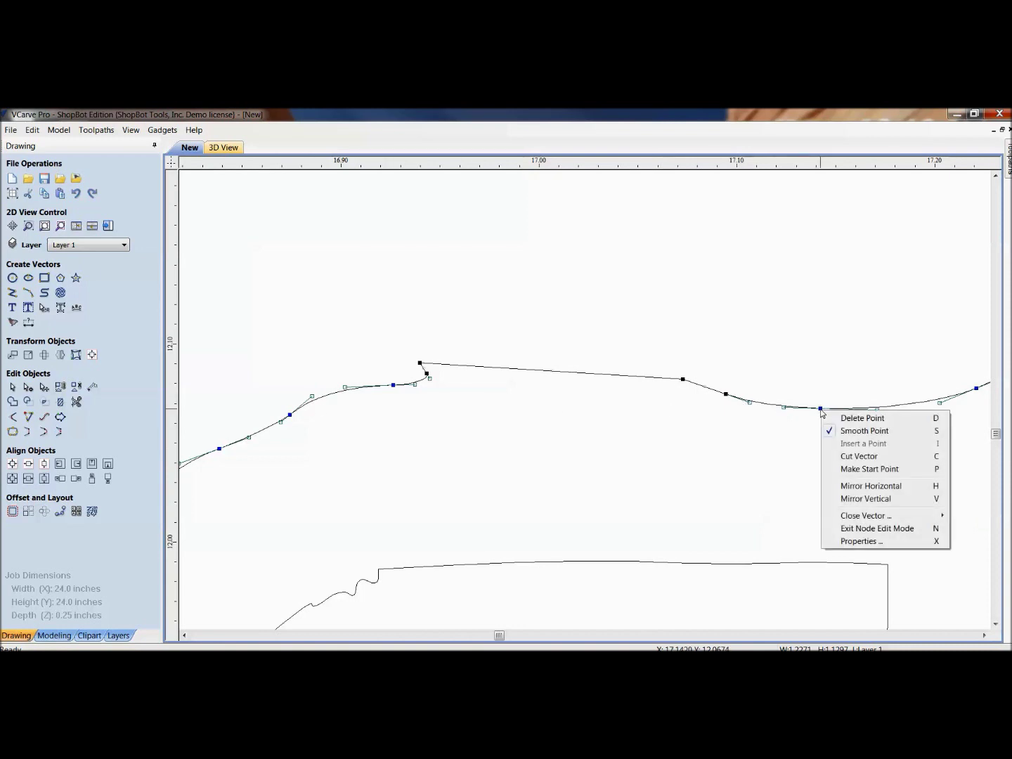
click(843, 459)
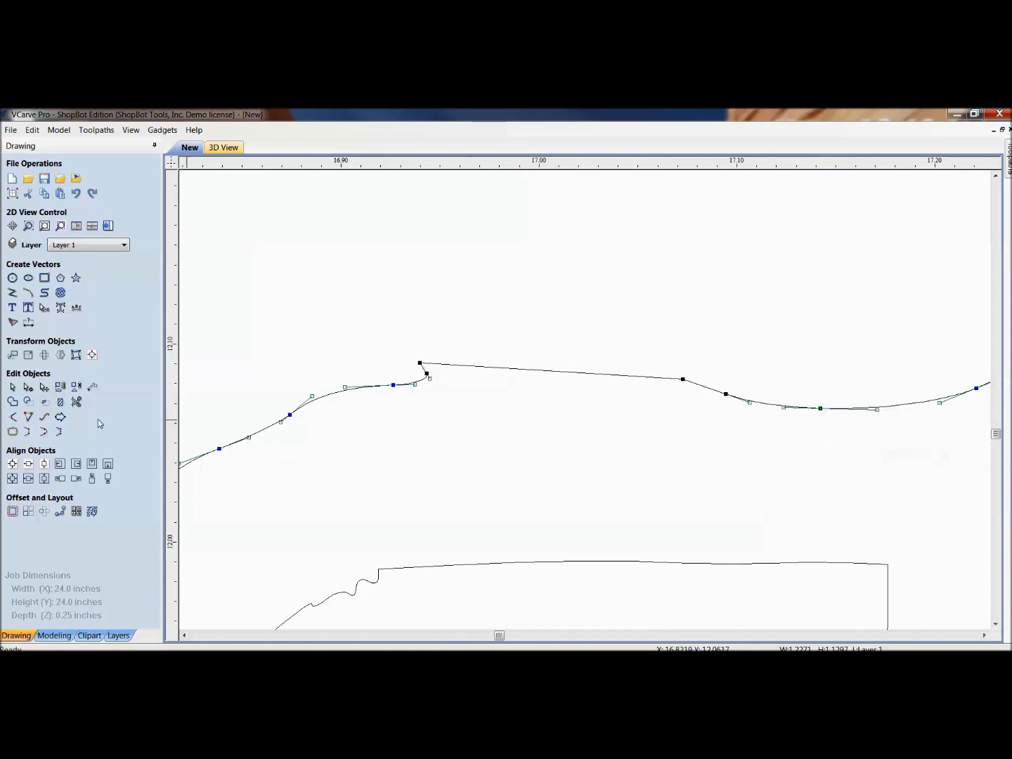
right_click(220, 450)
click(253, 497)
click(357, 391)
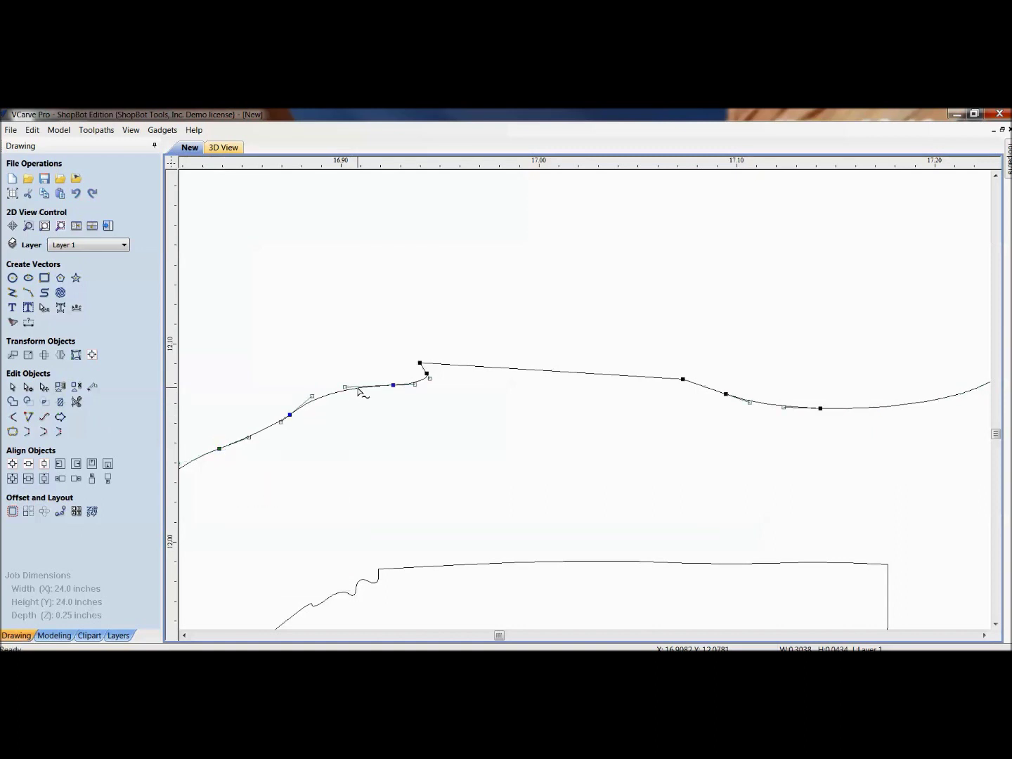
key(Delete)
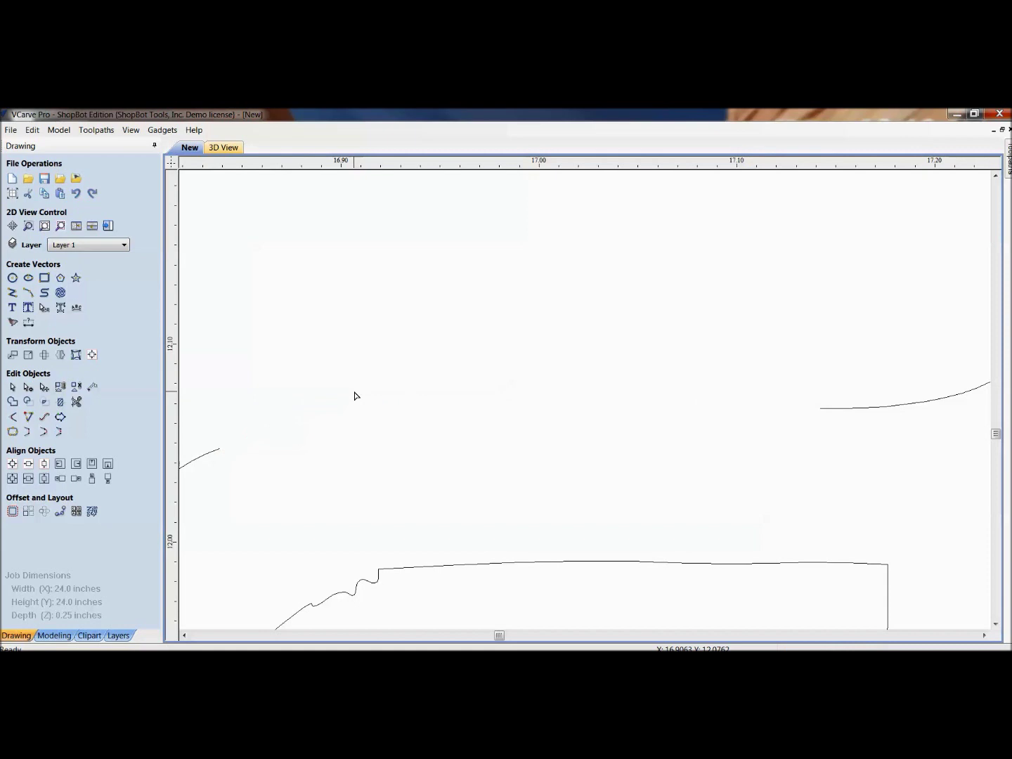
- Close the gap in the inner foam outline with a smooth curve
scroll(356, 395, down, 2)
click(279, 427)
right_click(279, 428)
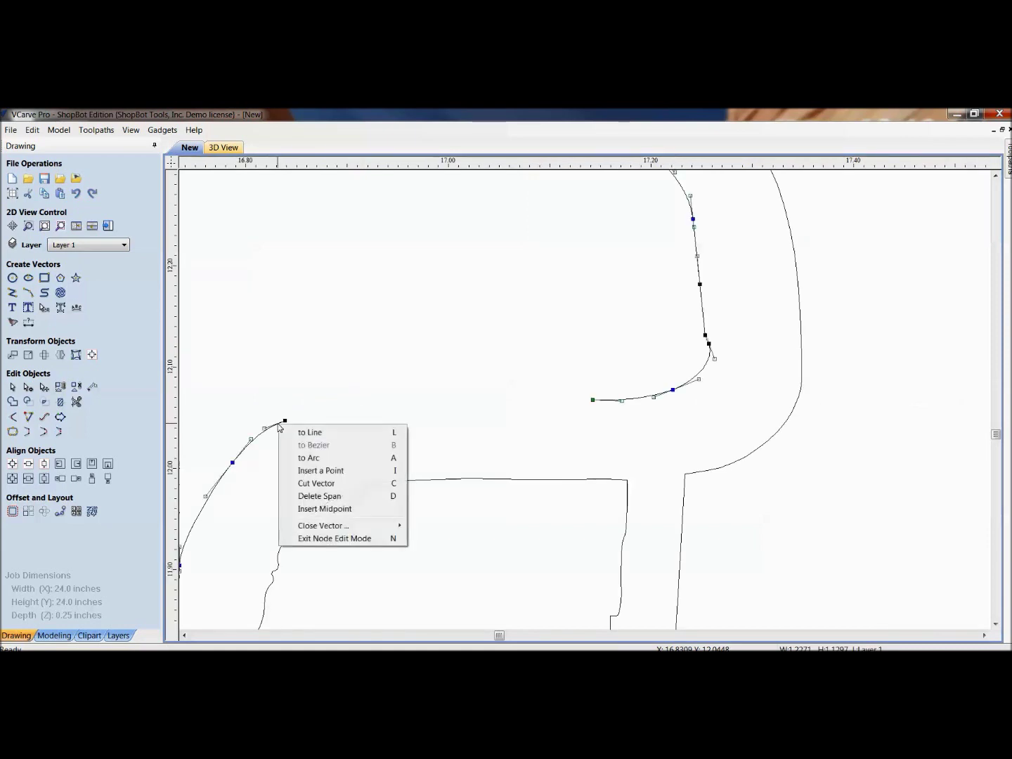
mouse_move(317, 532)
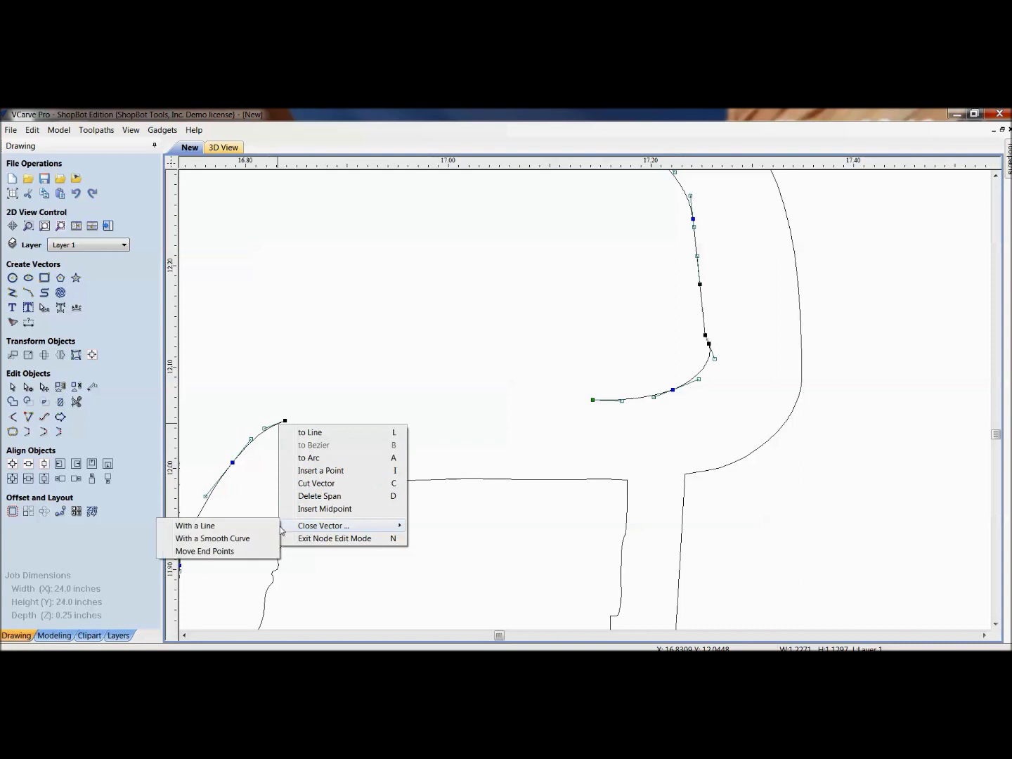
click(248, 539)
drag(325, 472, 418, 497)
click(384, 402)
- Open the outline of the middle letter B for node editing and cut it at the upper corner of its jagged left edge
scroll(489, 392, down, 10)
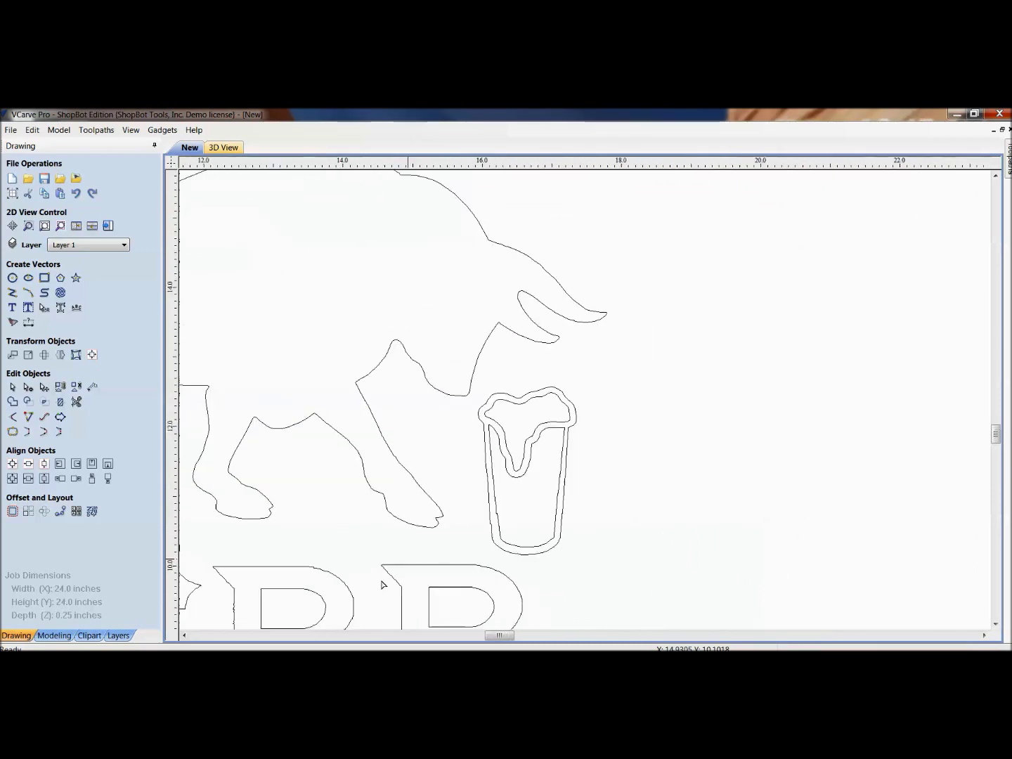
scroll(351, 548, down, 2)
scroll(327, 540, up, 8)
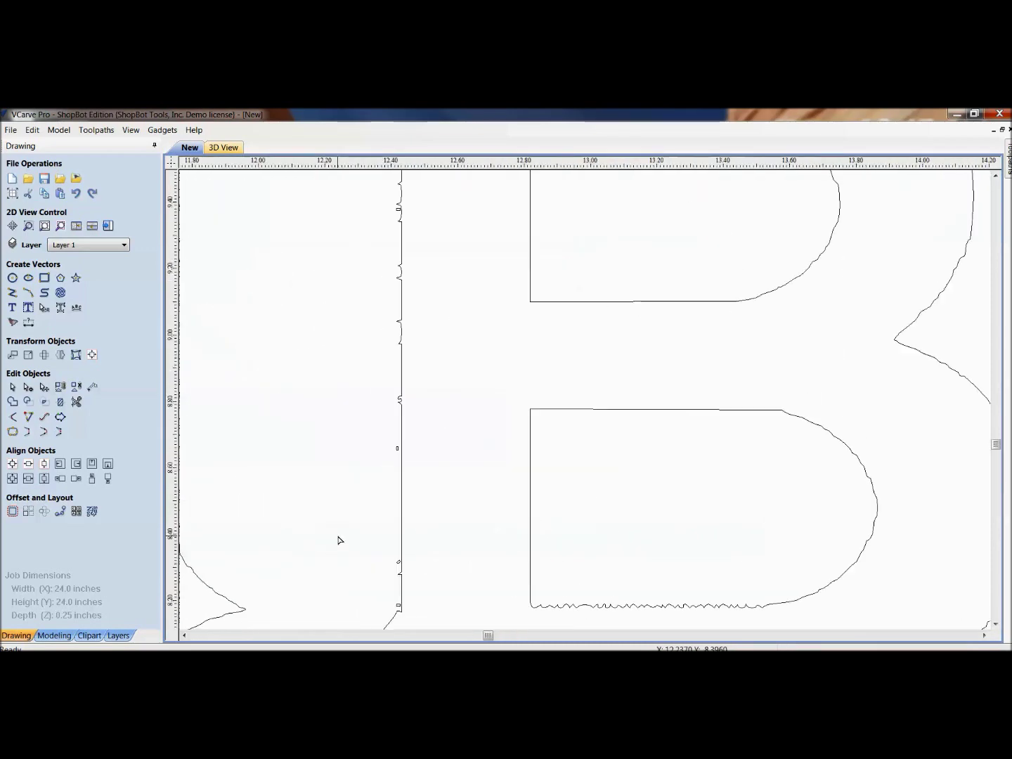
scroll(413, 492, up, 2)
drag(414, 492, 482, 372)
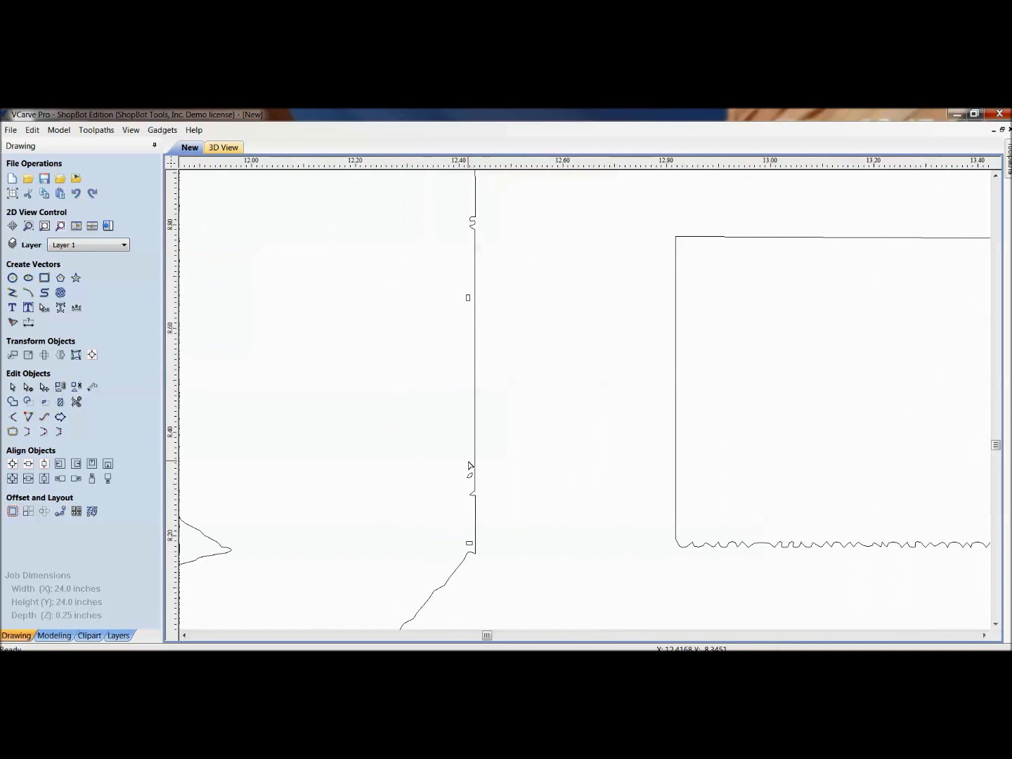
scroll(554, 484, down, 2)
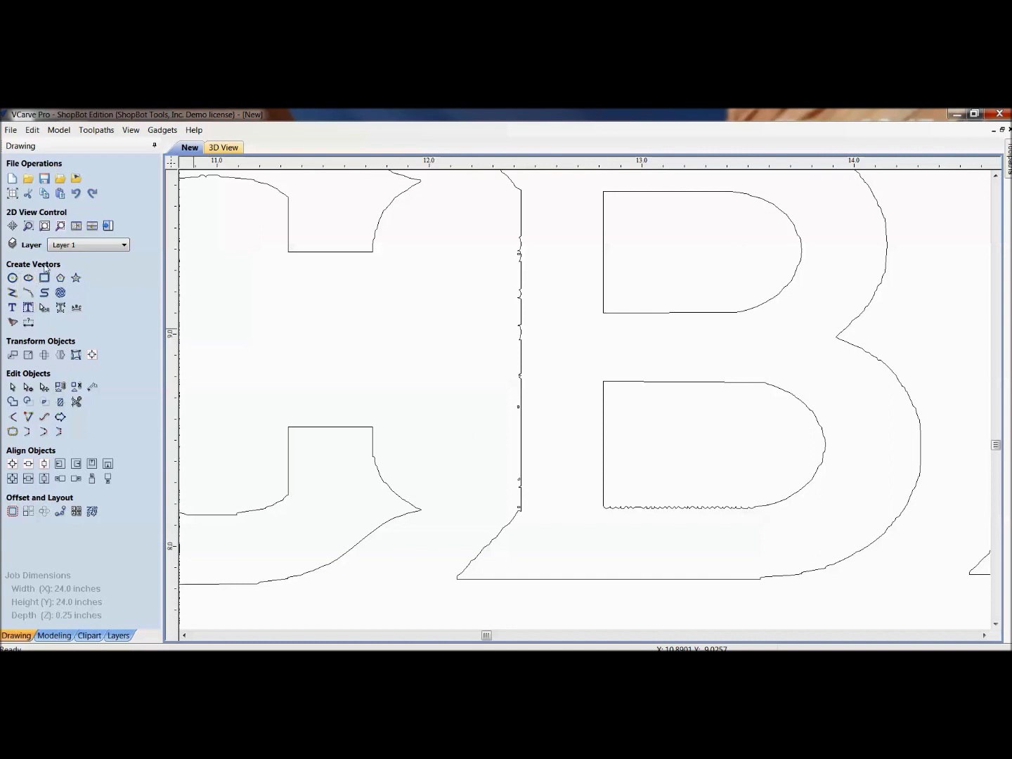
scroll(408, 326, down, 3)
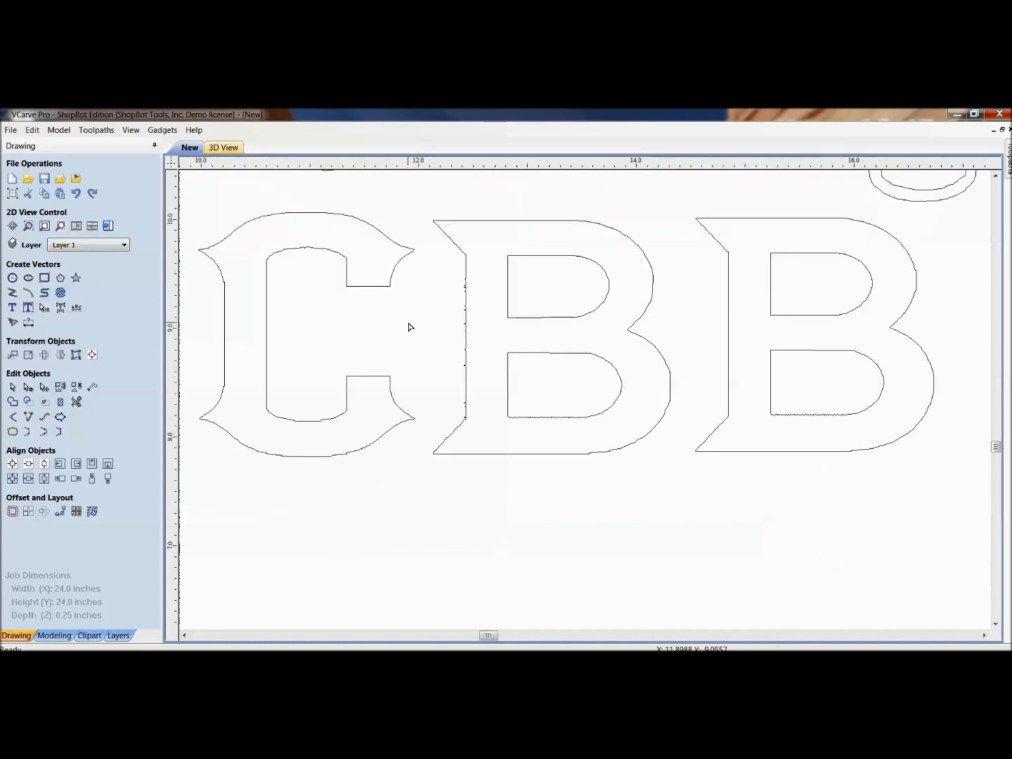
scroll(444, 357, up, 5)
scroll(492, 289, up, 2)
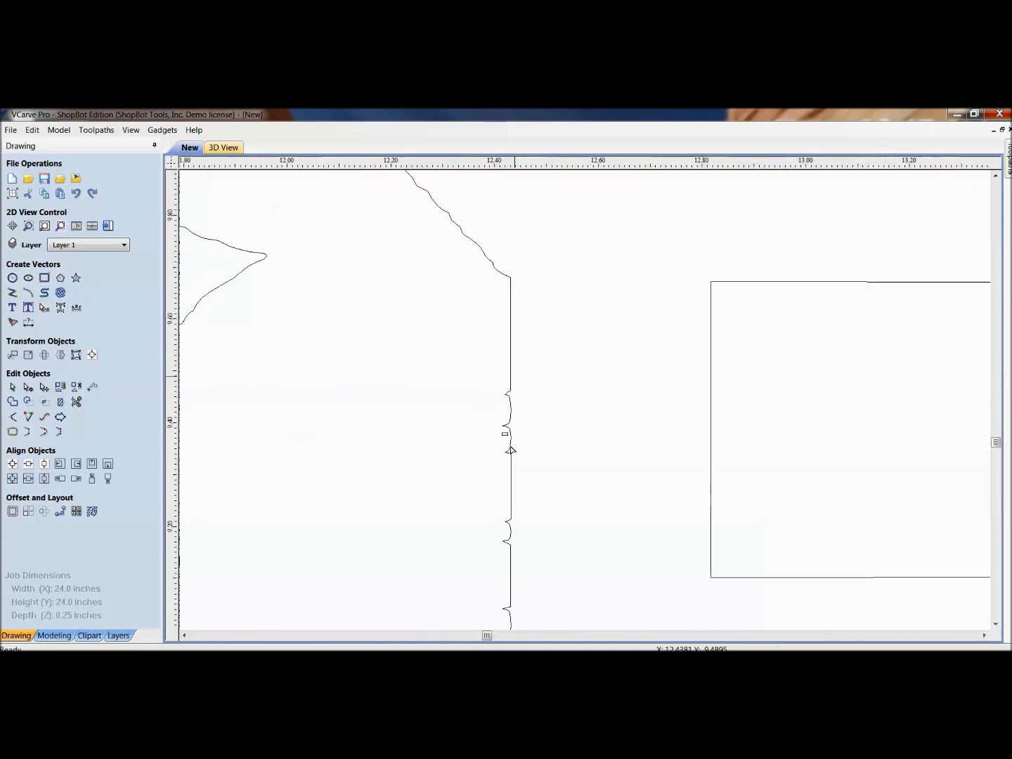
click(500, 446)
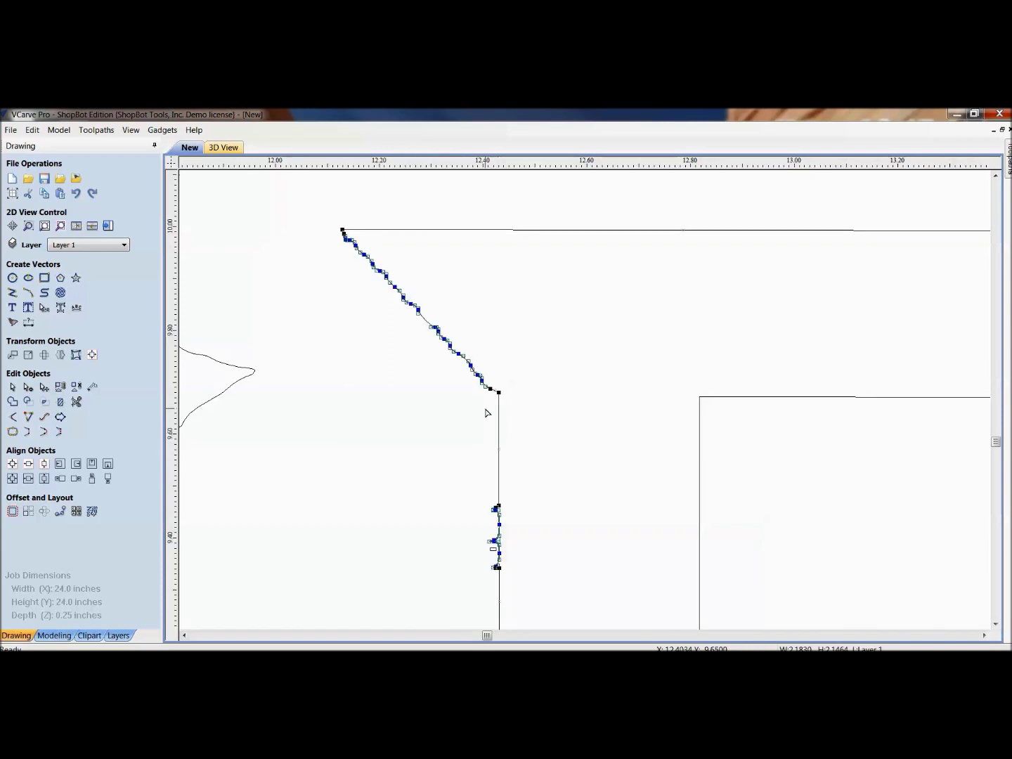
scroll(487, 414, up, 3)
right_click(529, 358)
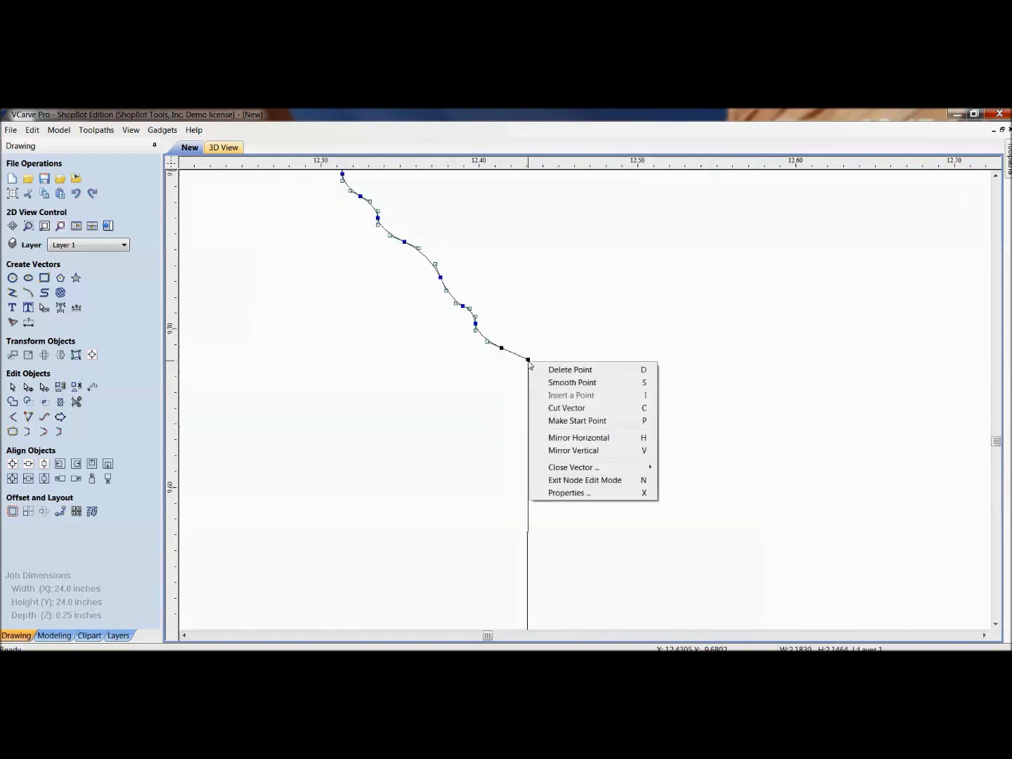
click(547, 407)
- Cut the middle B's outline at the lower corner of its left edge and delete the jagged section
scroll(538, 463, down, 5)
scroll(508, 507, up, 5)
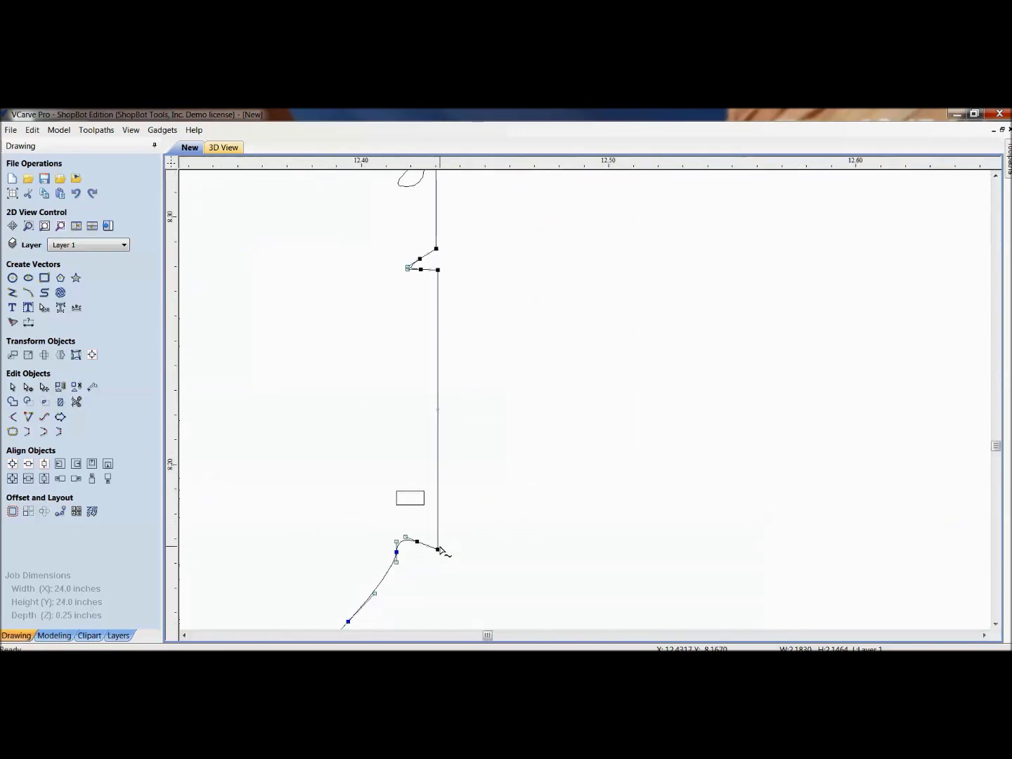
right_click(439, 548)
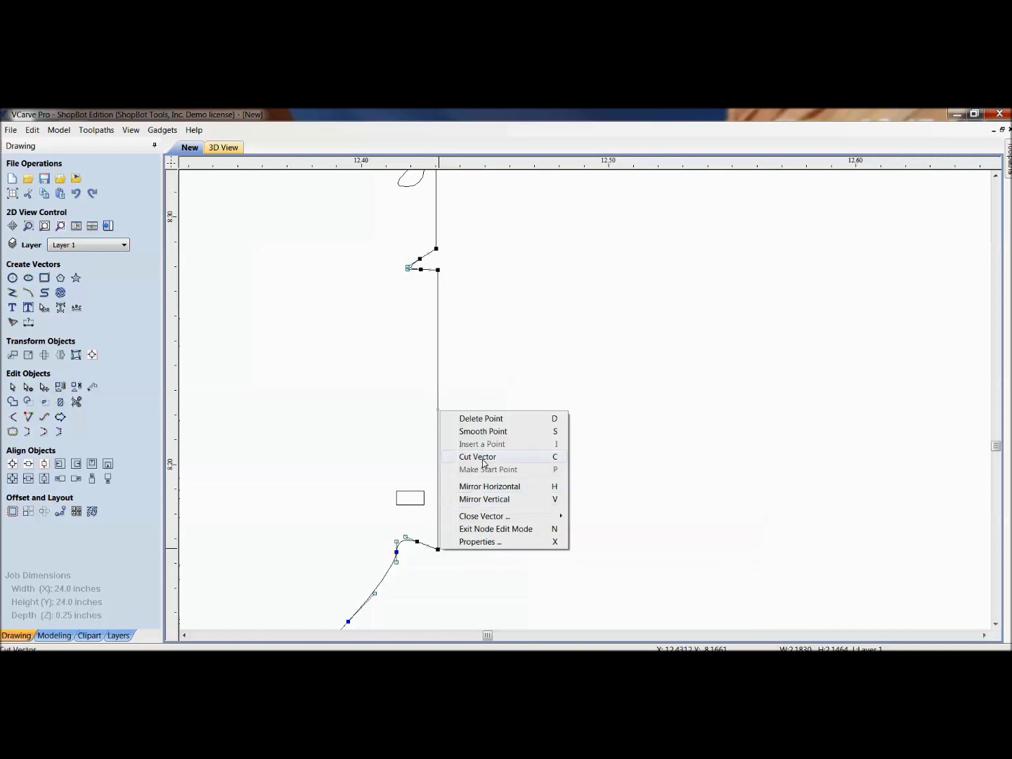
click(484, 458)
key(Delete)
- Close the middle B's open outline with a straight line along its left edge and leave node editing
scroll(436, 477, down, 5)
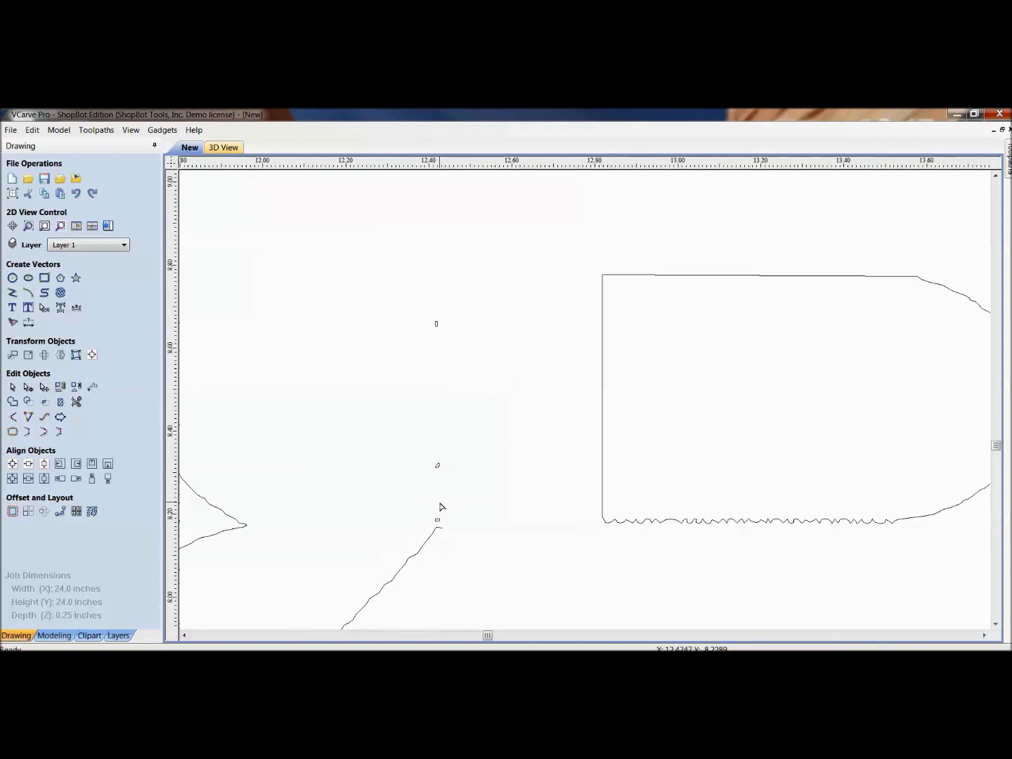
click(436, 527)
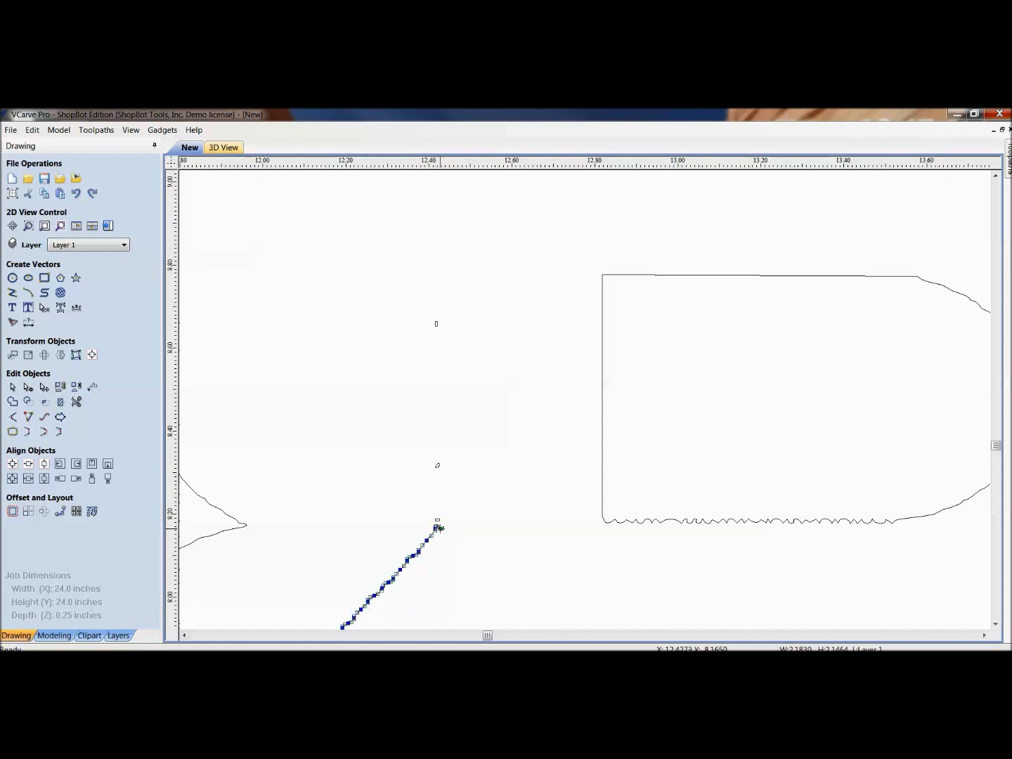
scroll(438, 528, up, 3)
right_click(441, 525)
mouse_move(478, 494)
click(379, 505)
scroll(525, 534, down, 3)
scroll(502, 428, down, 3)
scroll(475, 330, up, 4)
click(524, 323)
scroll(473, 379, down, 3)
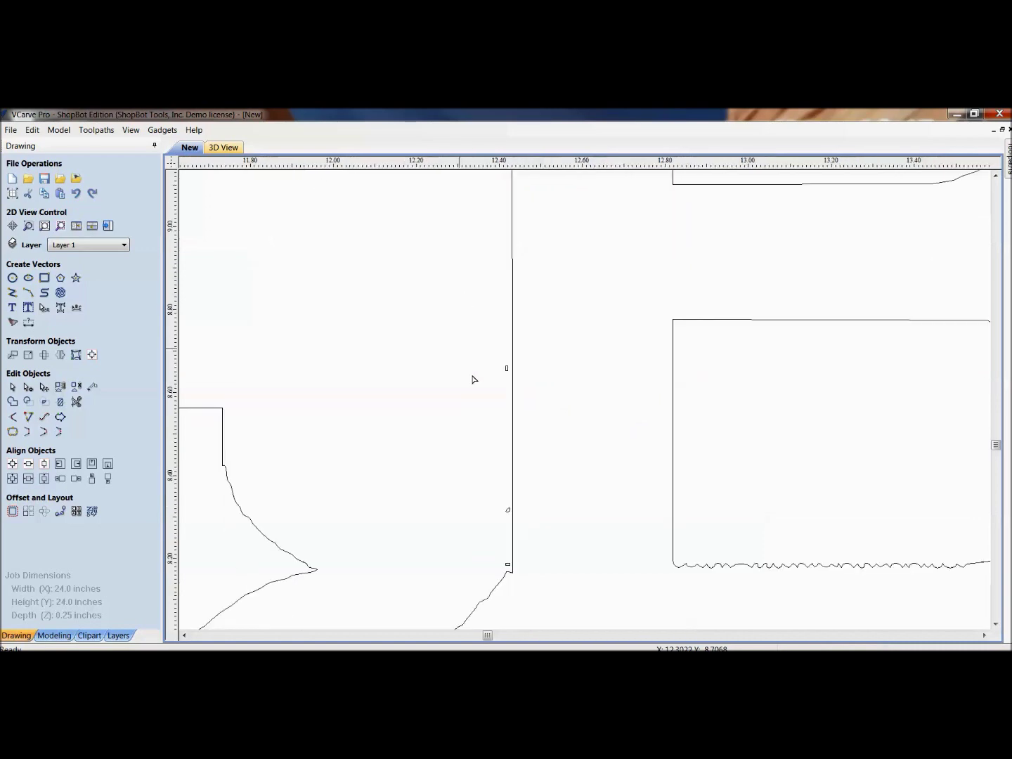
scroll(506, 435, down, 5)
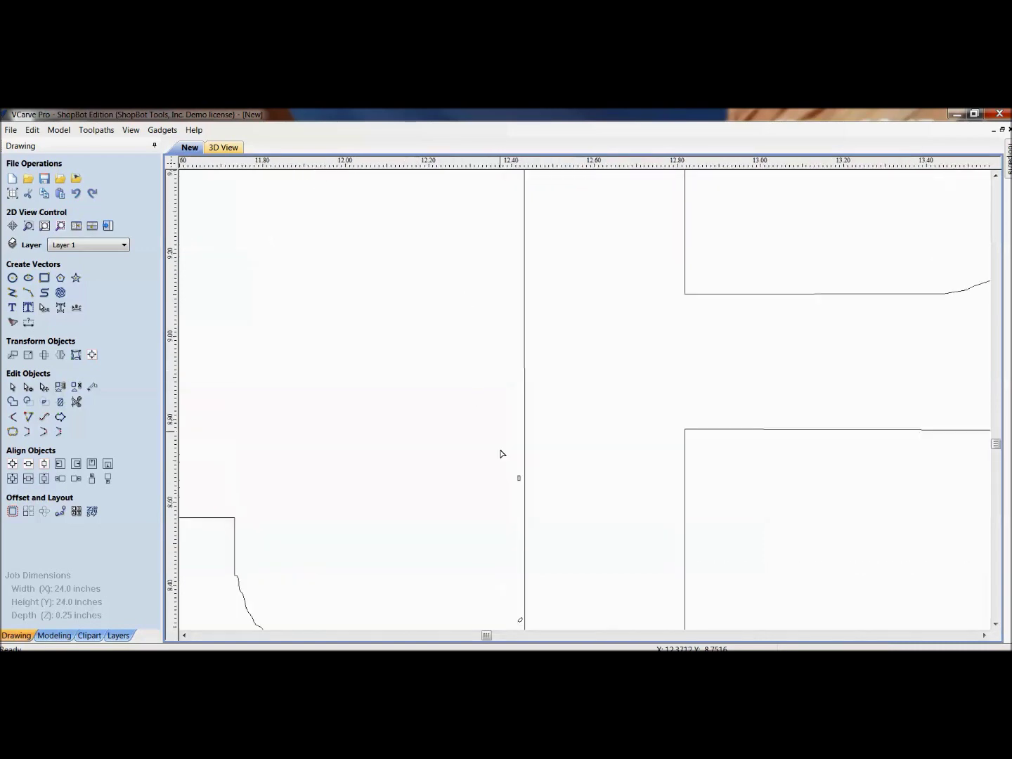
- Examine the traced BCBB letters and the bull's legs for remaining speckles and jagged edges
drag(491, 355, 498, 438)
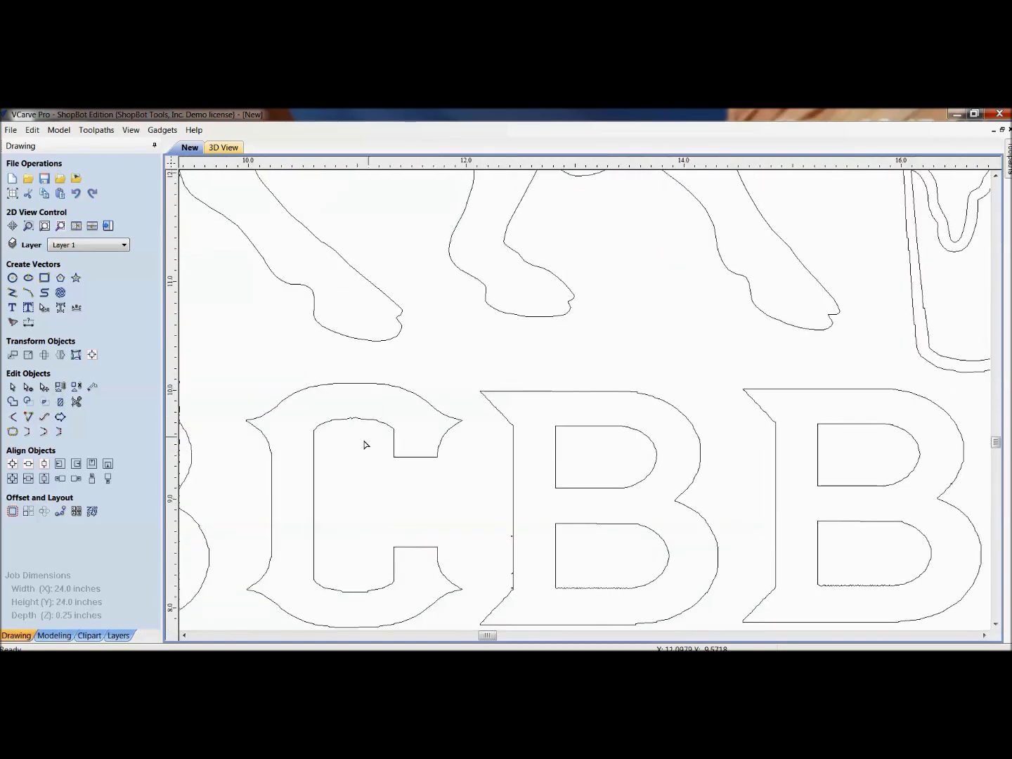
scroll(380, 445, down, 3)
scroll(340, 520, up, 3)
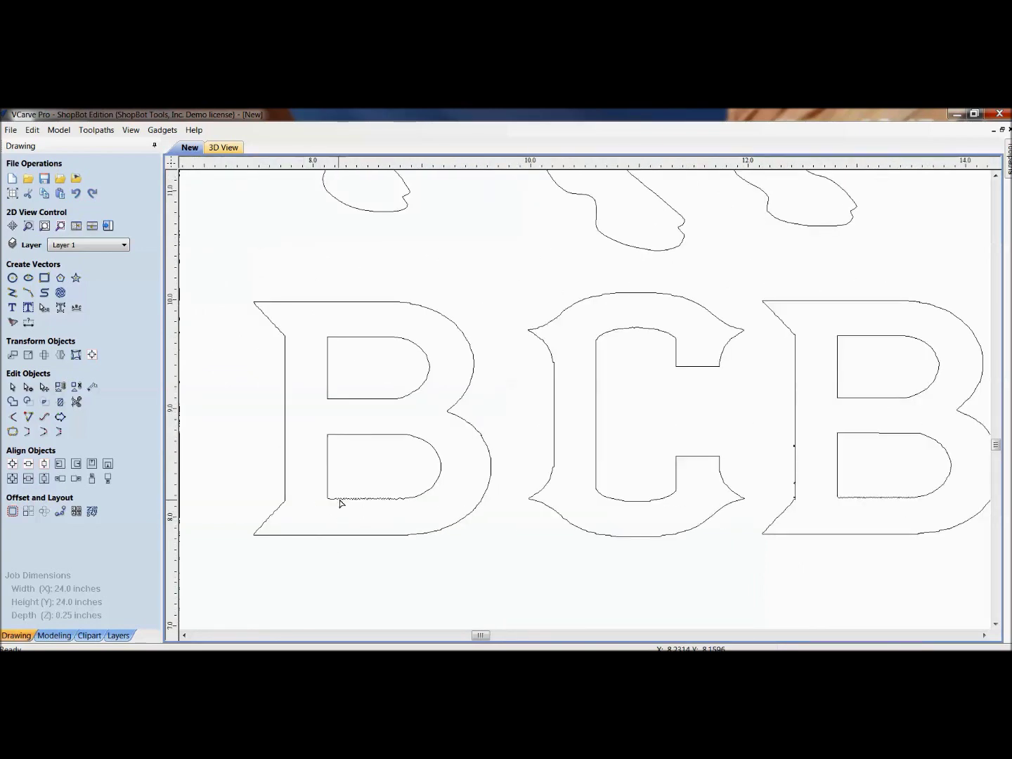
scroll(348, 498, up, 2)
scroll(582, 430, down, 3)
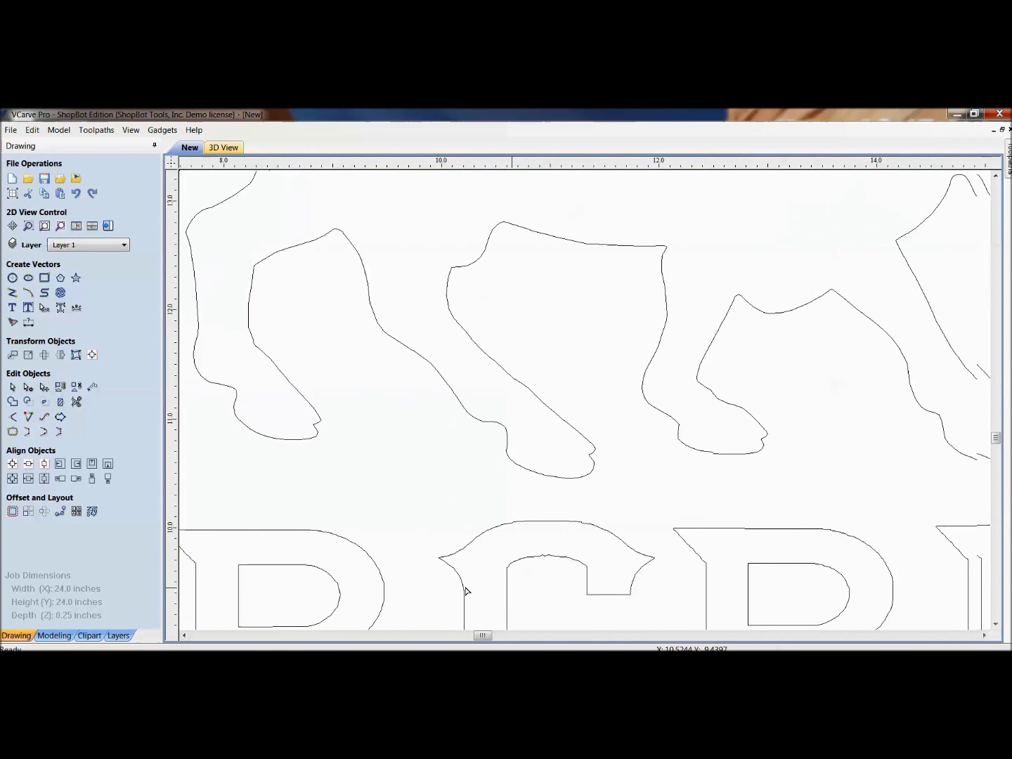
scroll(582, 428, down, 2)
scroll(717, 478, up, 4)
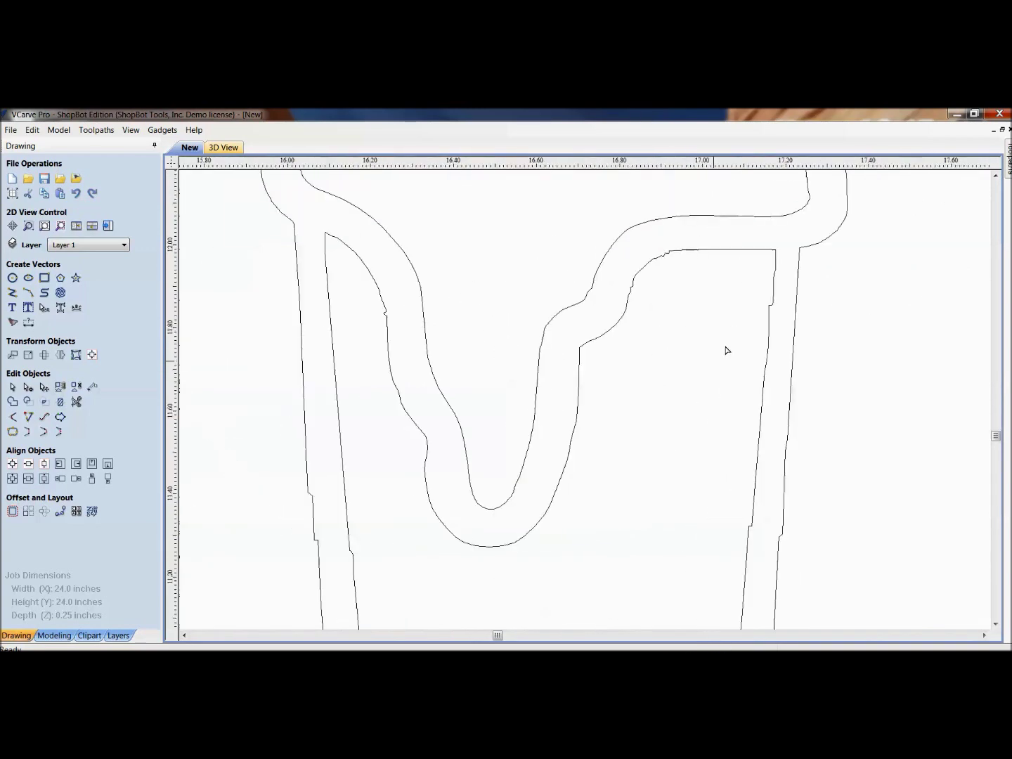
- Open the beer glass's inner outline for node editing and examine the nodes around its jagged upper corner
scroll(710, 323, up, 2)
click(690, 333)
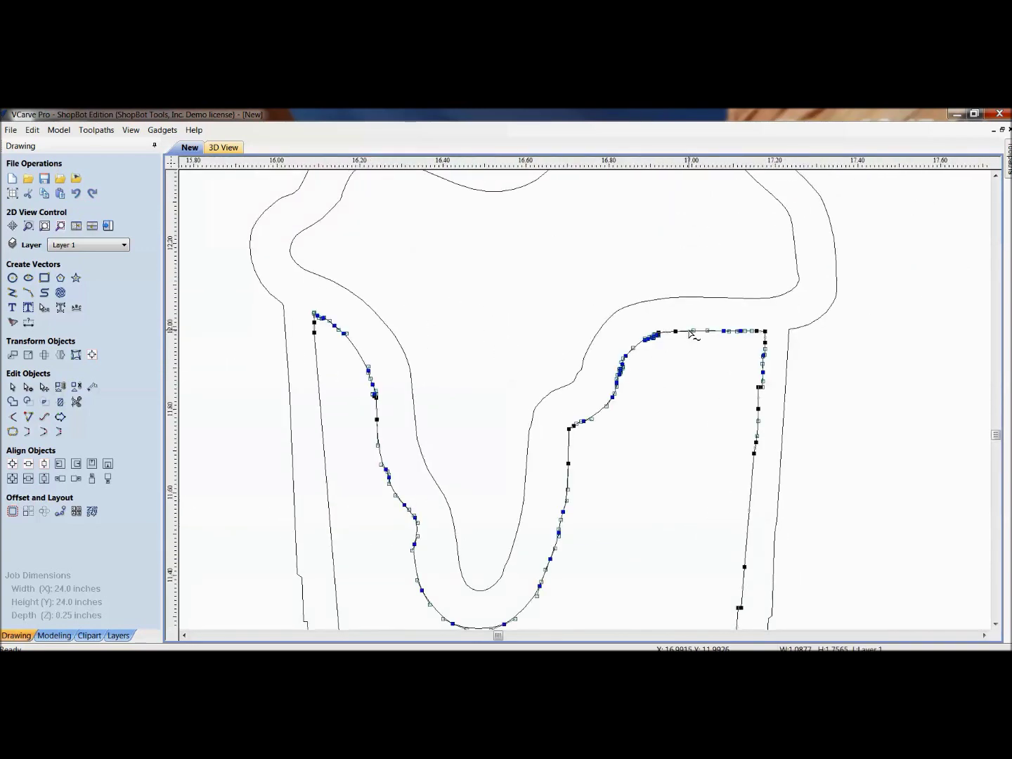
scroll(686, 329, up, 3)
scroll(681, 325, down, 2)
scroll(421, 385, up, 3)
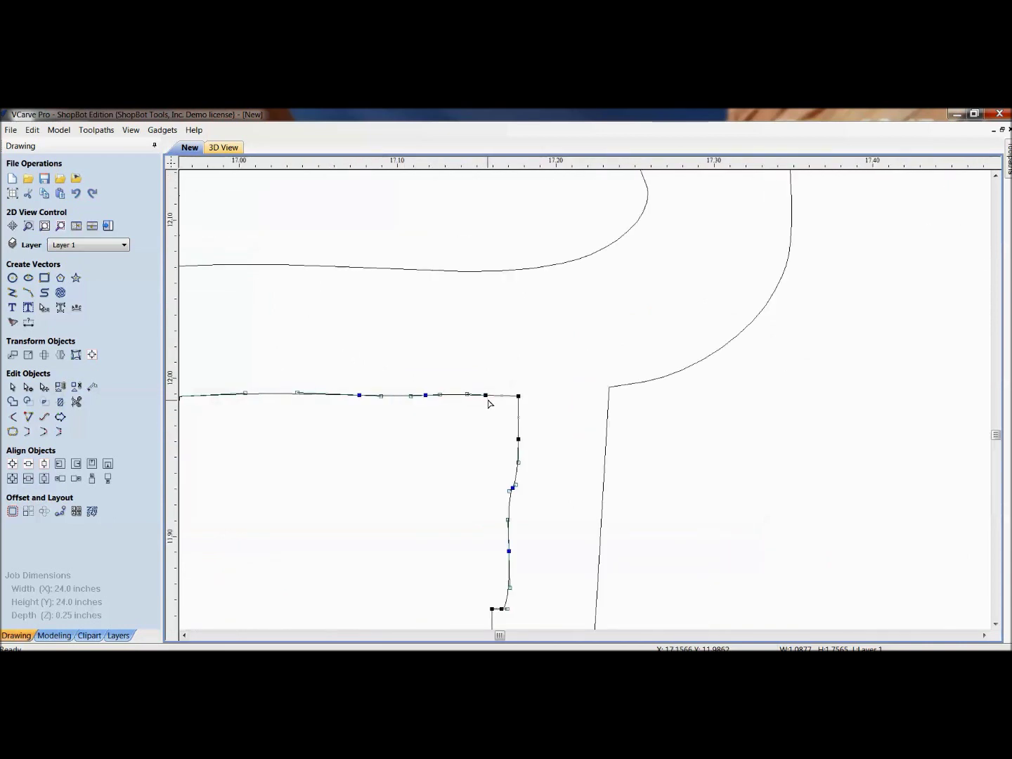
drag(516, 518, 546, 348)
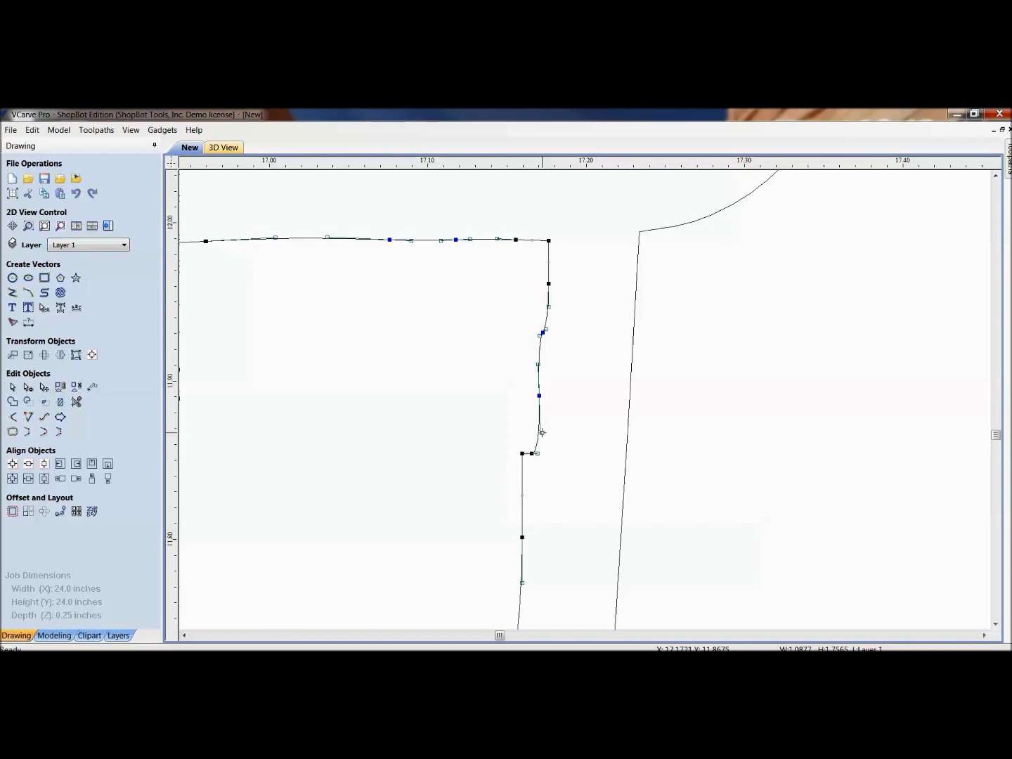
scroll(538, 430, down, 5)
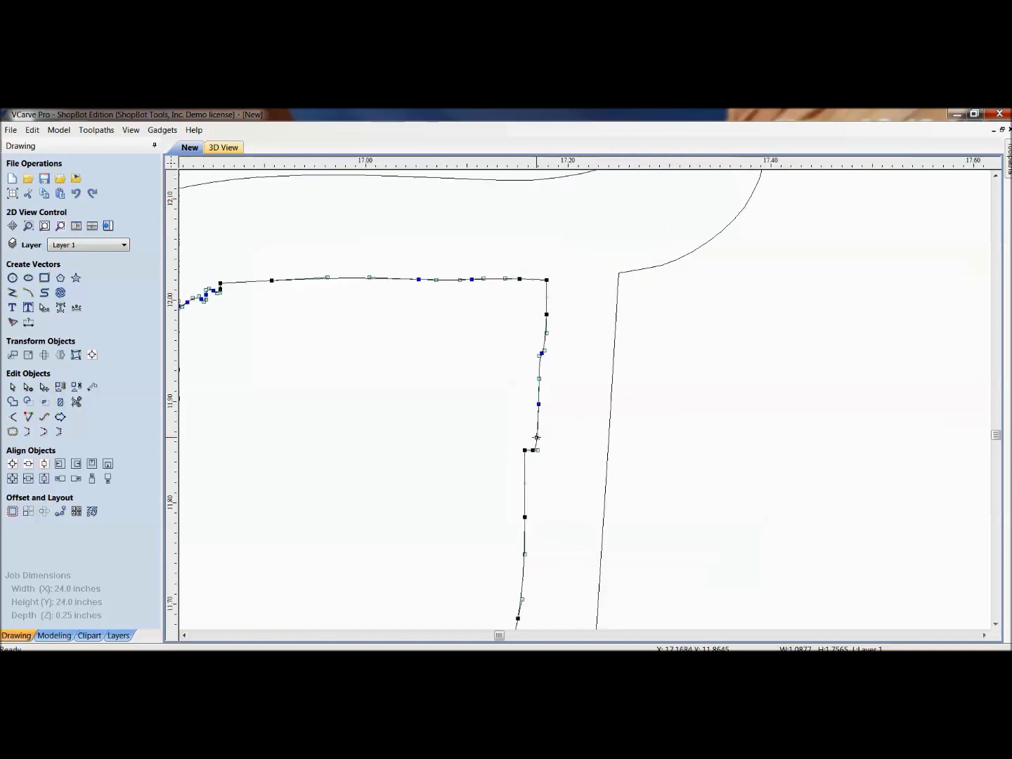
scroll(509, 469, down, 6)
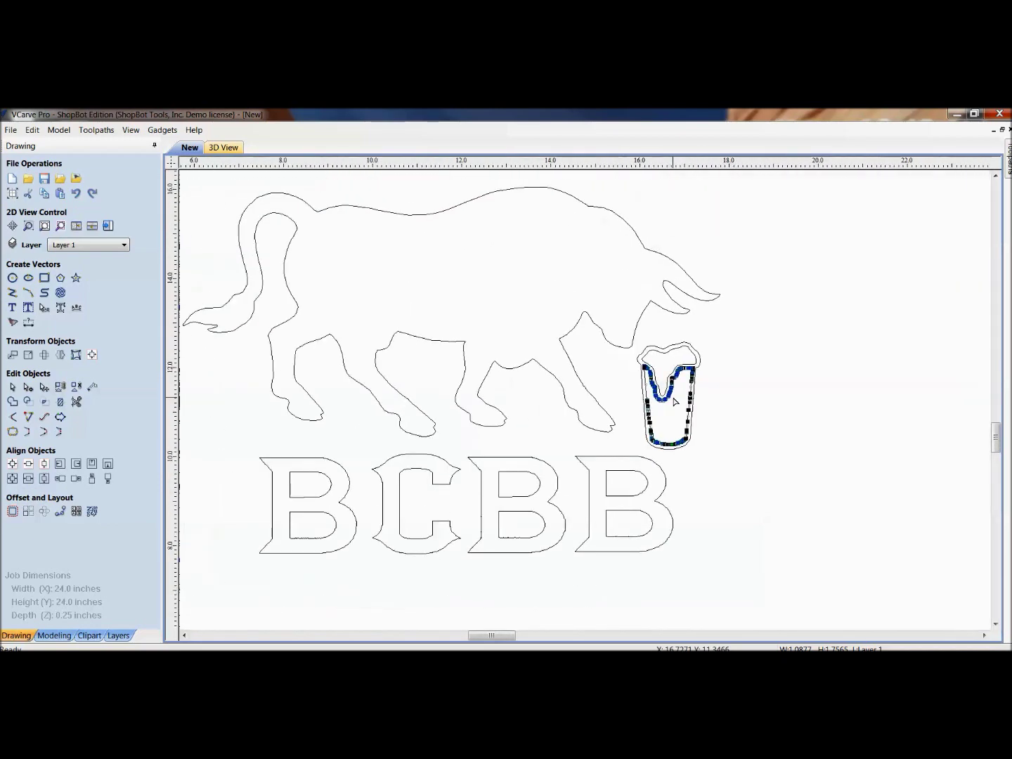
scroll(733, 431, down, 3)
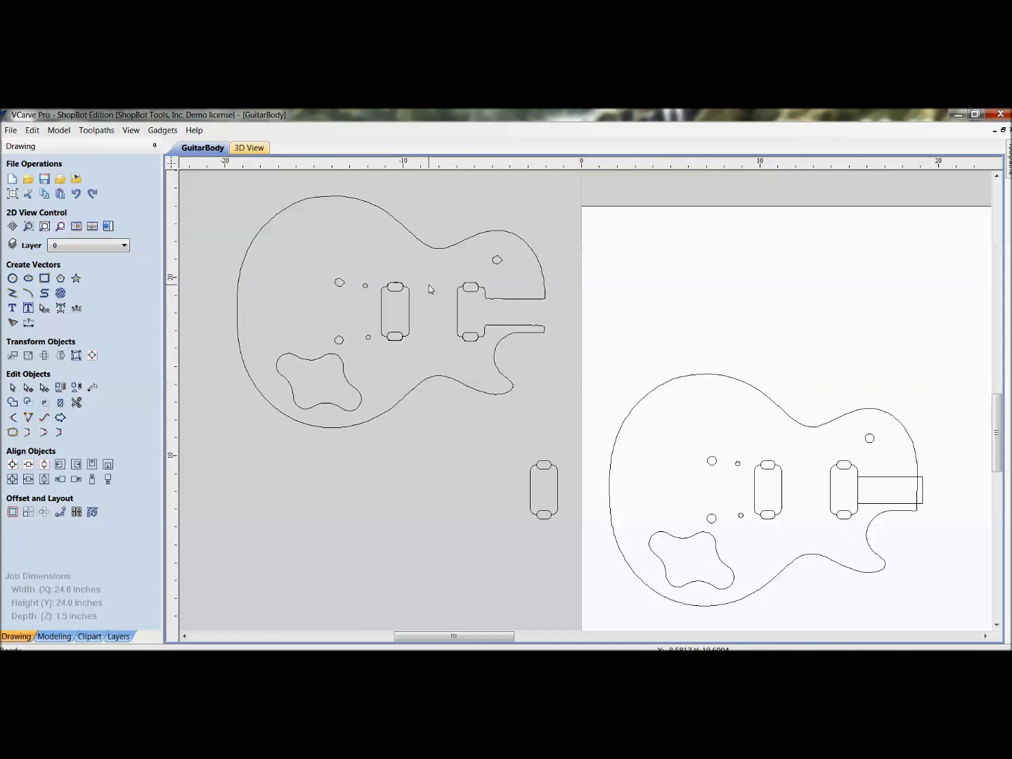
- Inspect the rough traced guitar body's pickup cavity and select the rounded tab at the cavity's lower end
scroll(328, 387, up, 3)
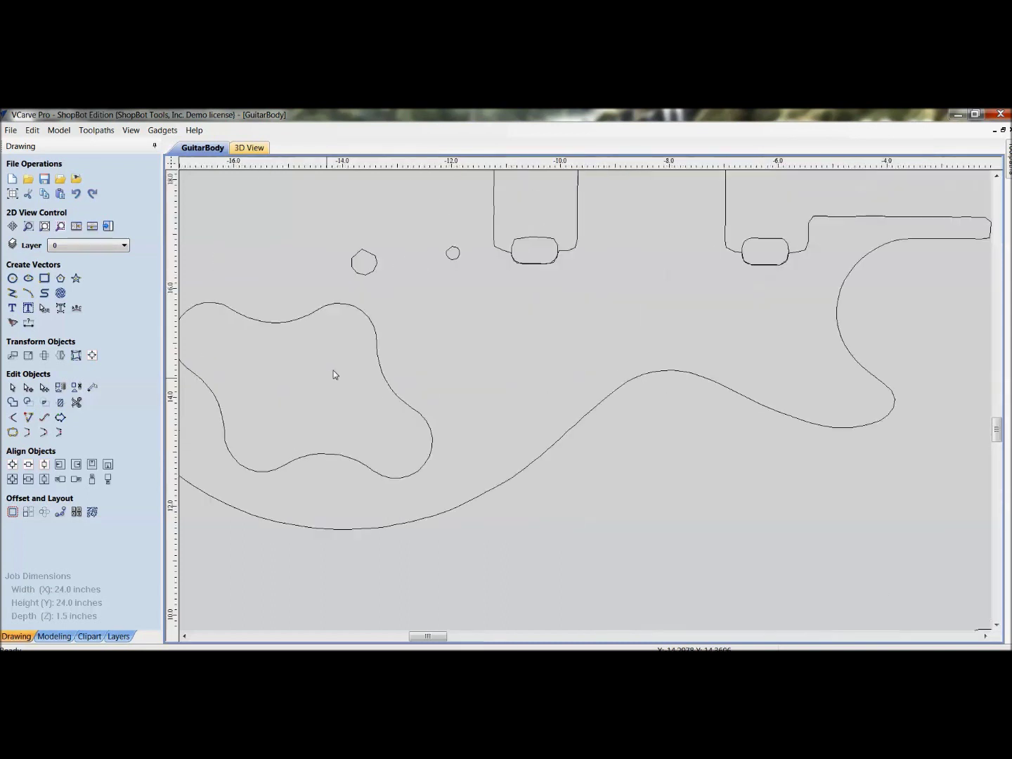
scroll(502, 346, up, 5)
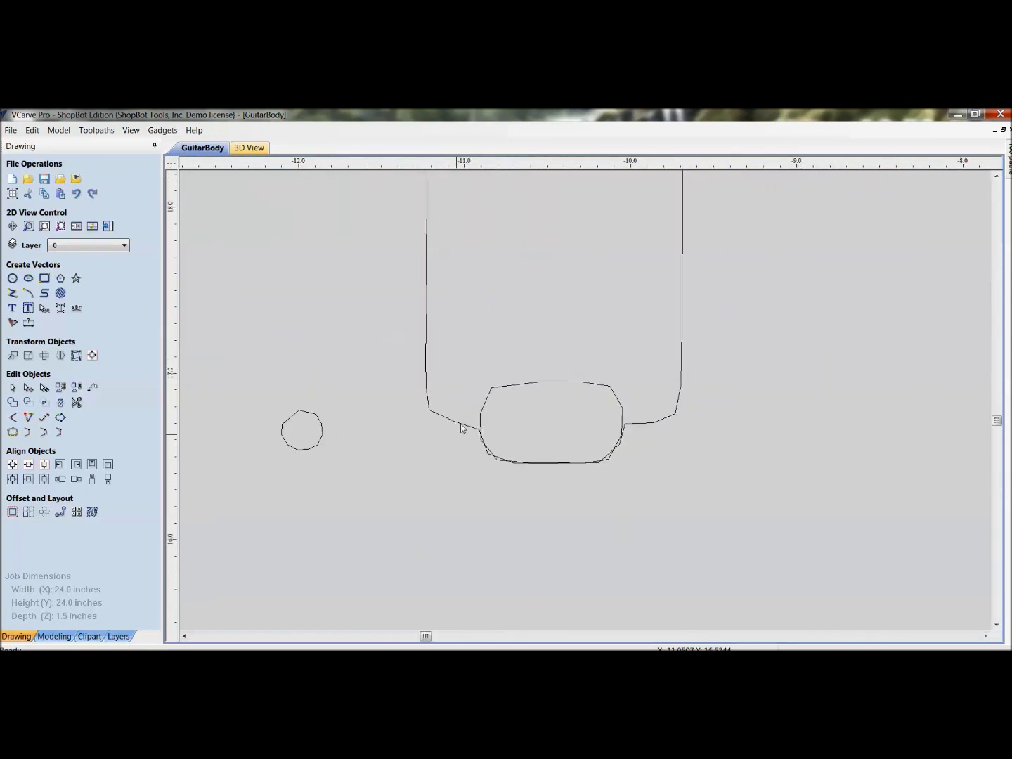
click(509, 389)
scroll(507, 387, down, 3)
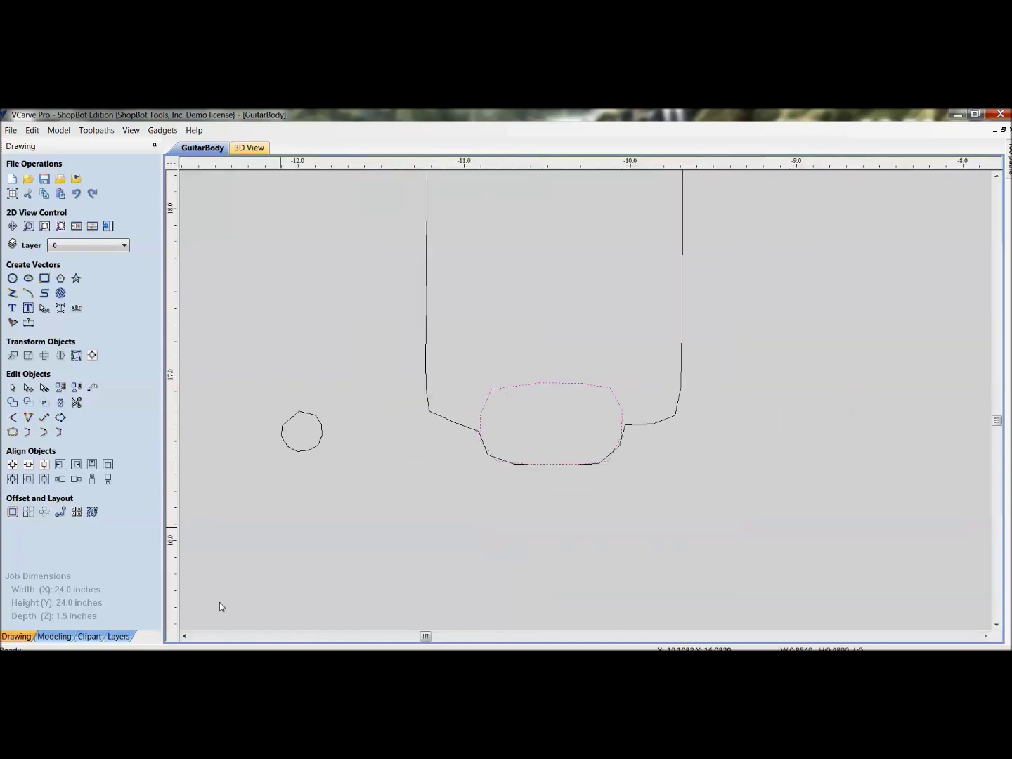
scroll(518, 465, down, 6)
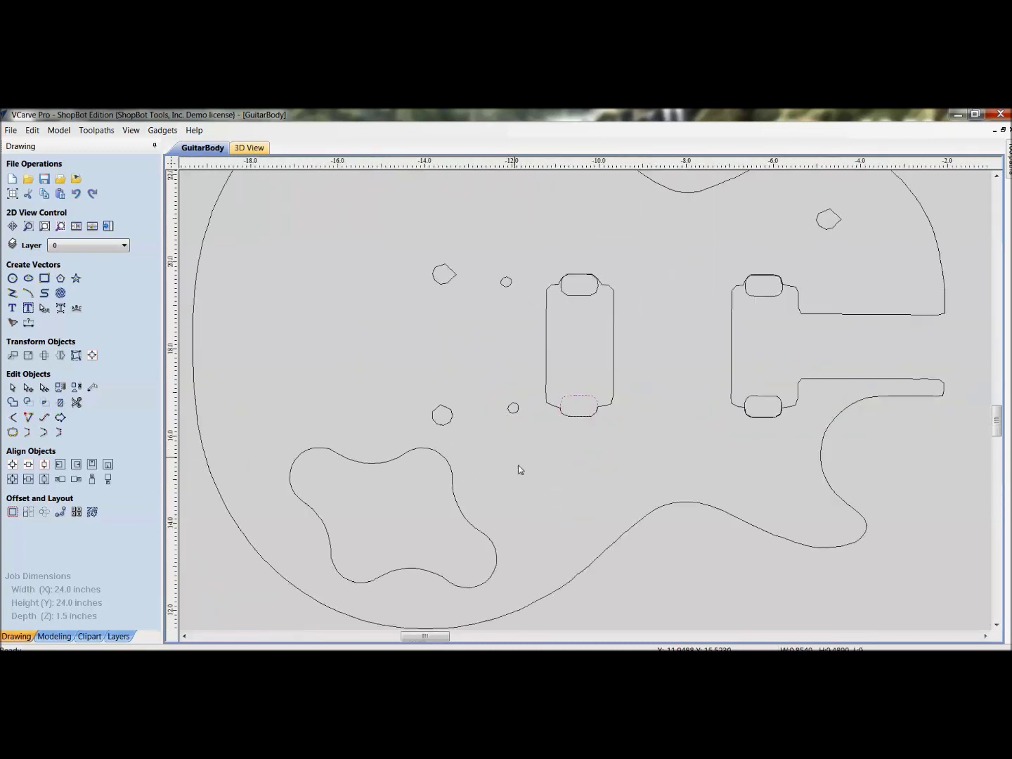
- Open the traced guitar body outline for node editing and examine the nodes along its upper curve
click(401, 333)
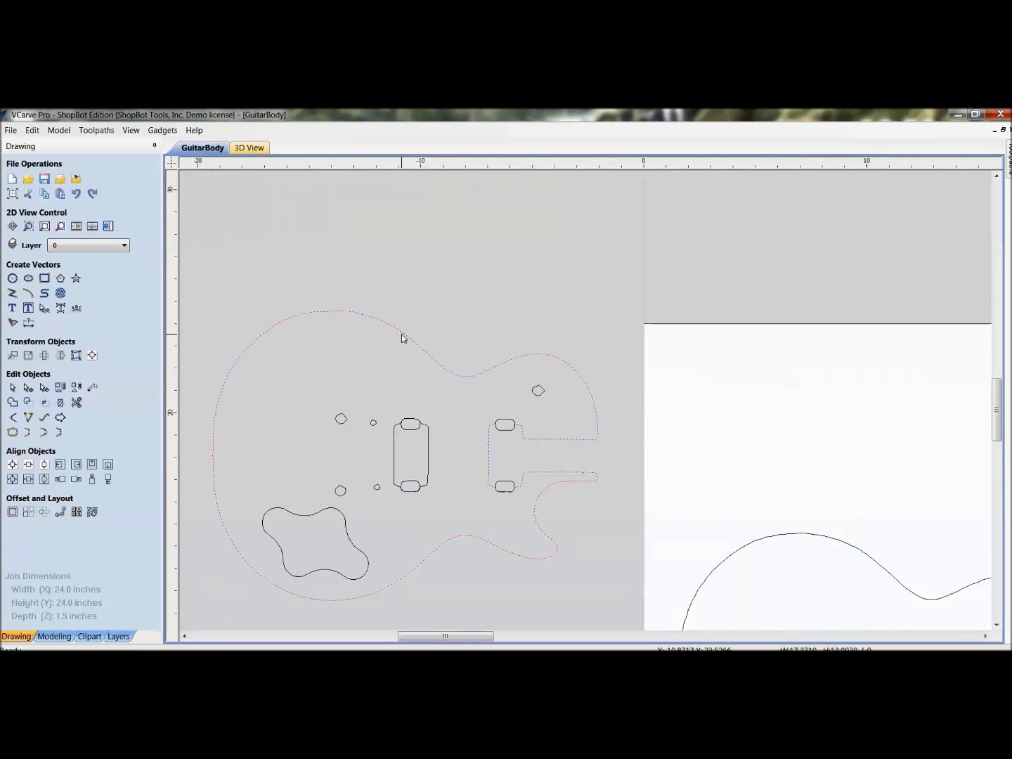
click(44, 387)
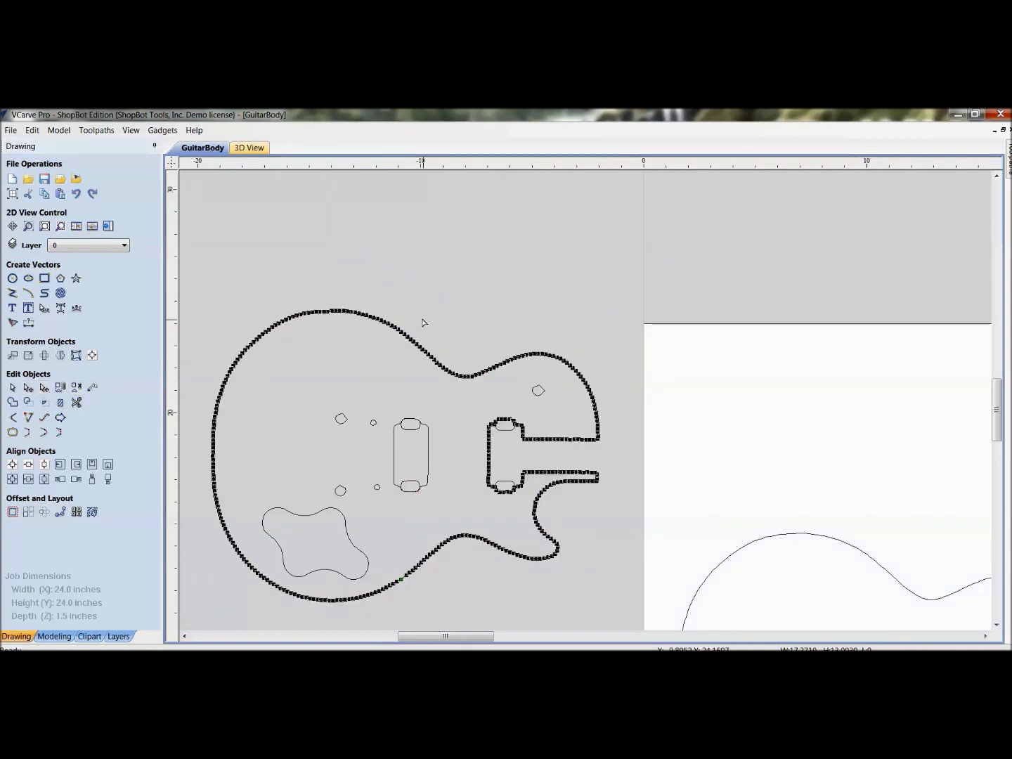
scroll(273, 363, up, 4)
drag(298, 342, 542, 483)
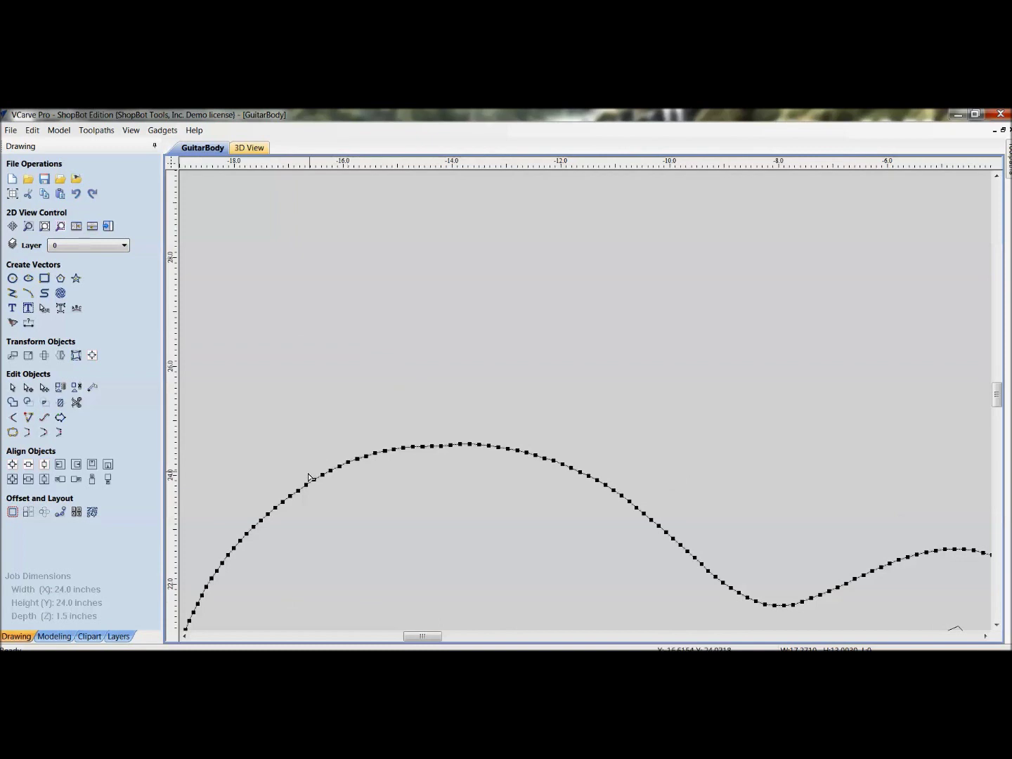
scroll(459, 445, up, 3)
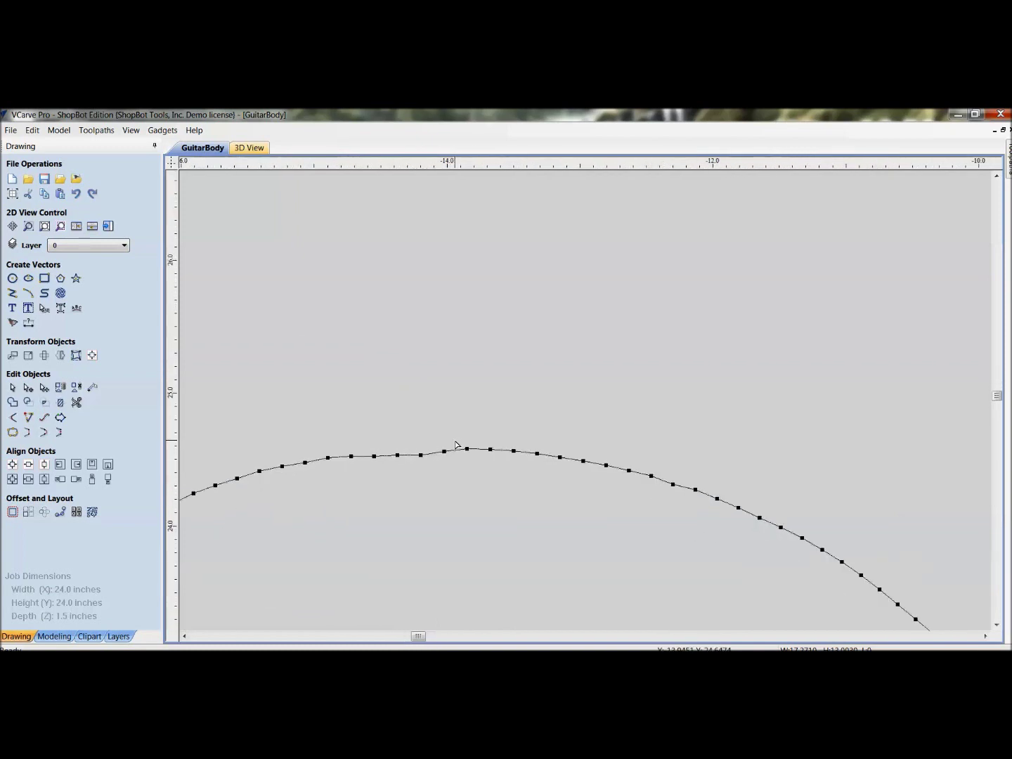
scroll(414, 463, up, 2)
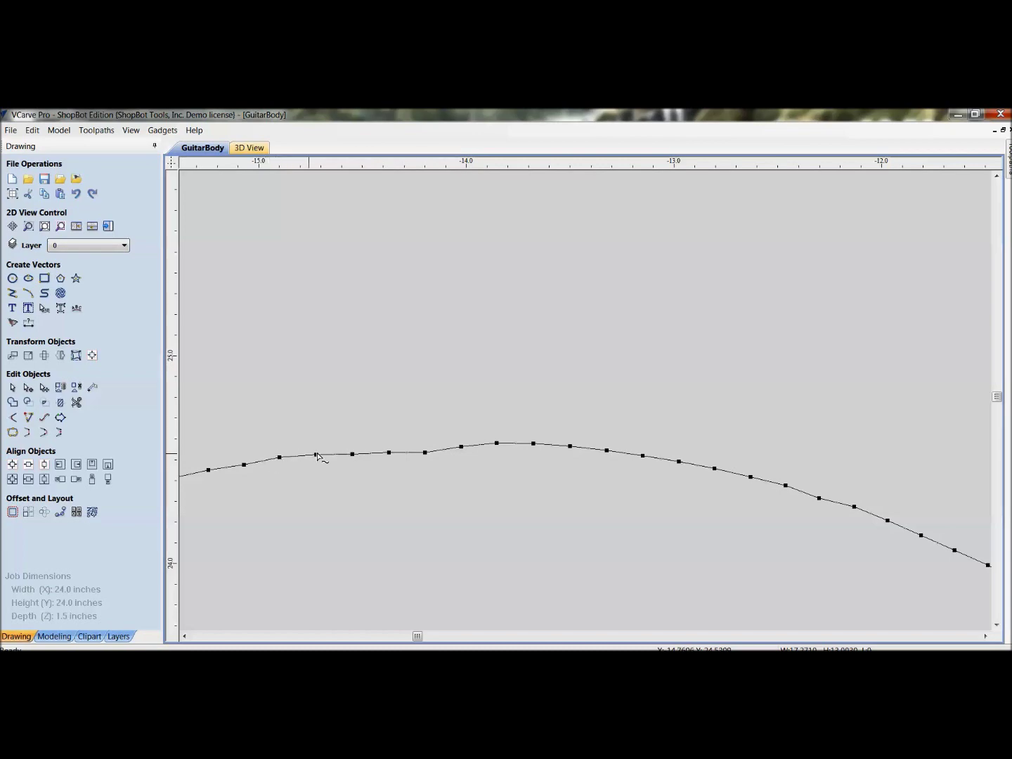
scroll(467, 440, down, 6)
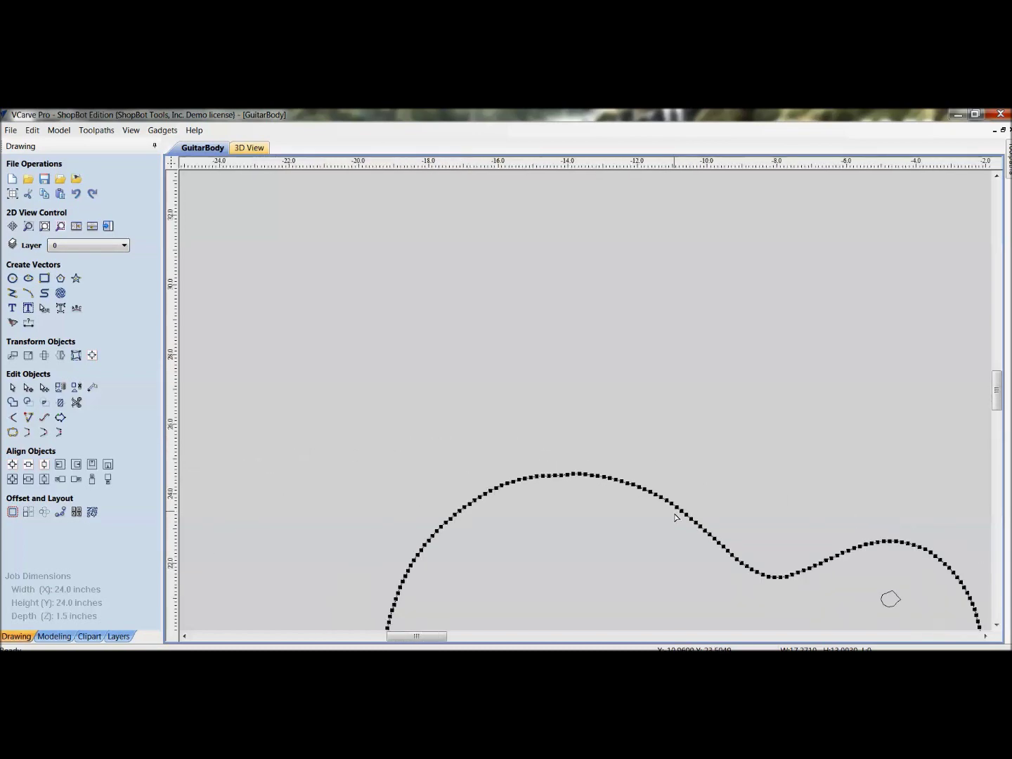
scroll(474, 319, down, 3)
scroll(464, 326, up, 4)
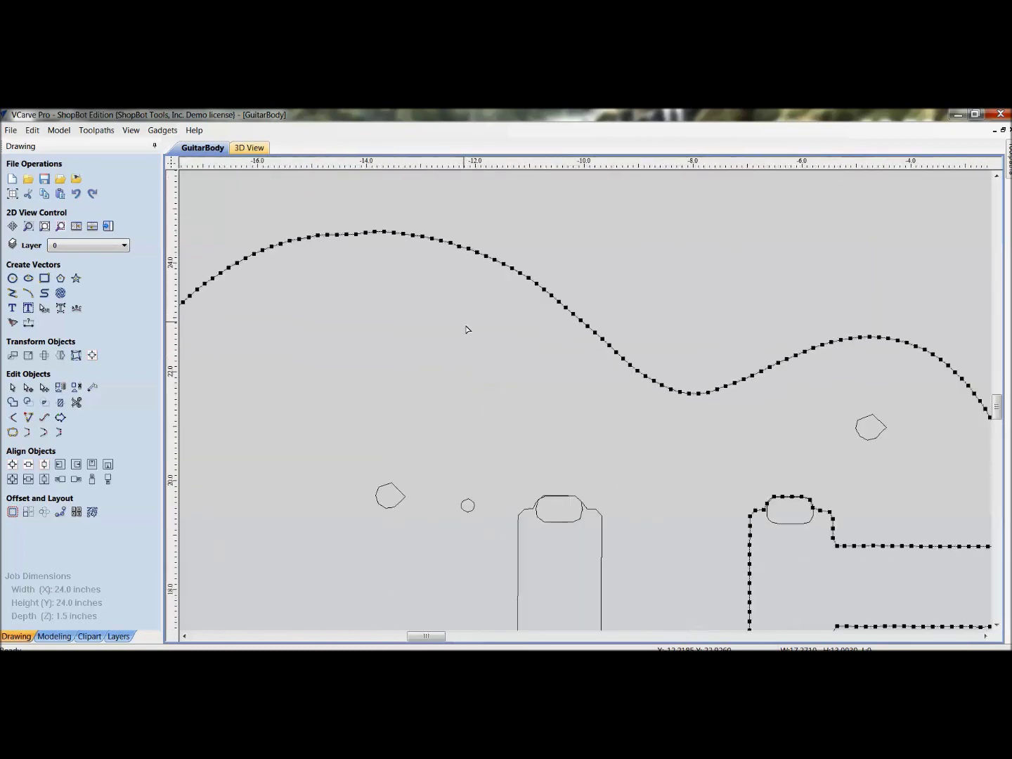
- Convert the outline's spans from the upper bout to past the waist into smooth Bezier curves and leave node editing
drag(369, 258, 786, 461)
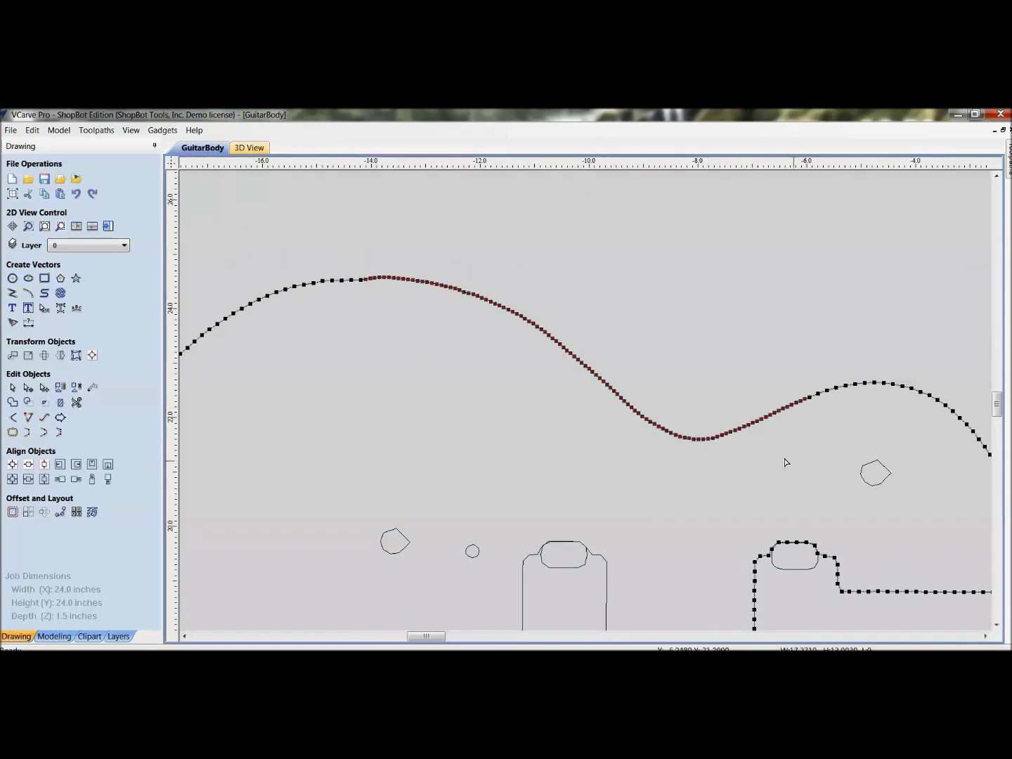
click(716, 438)
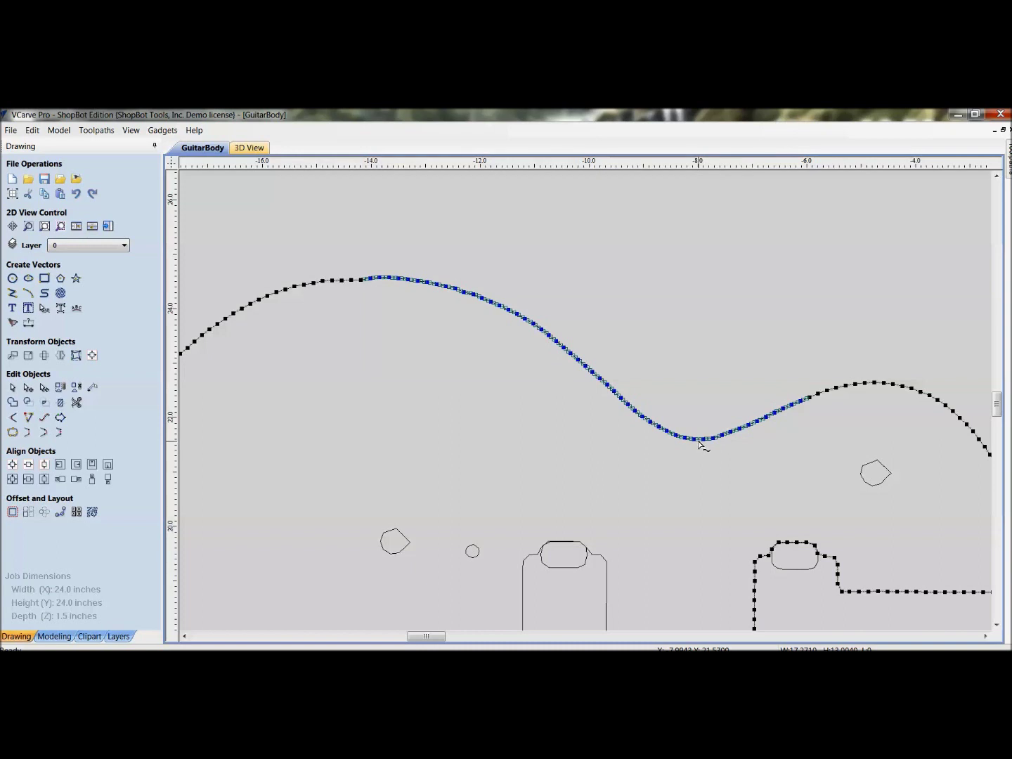
right_click(699, 440)
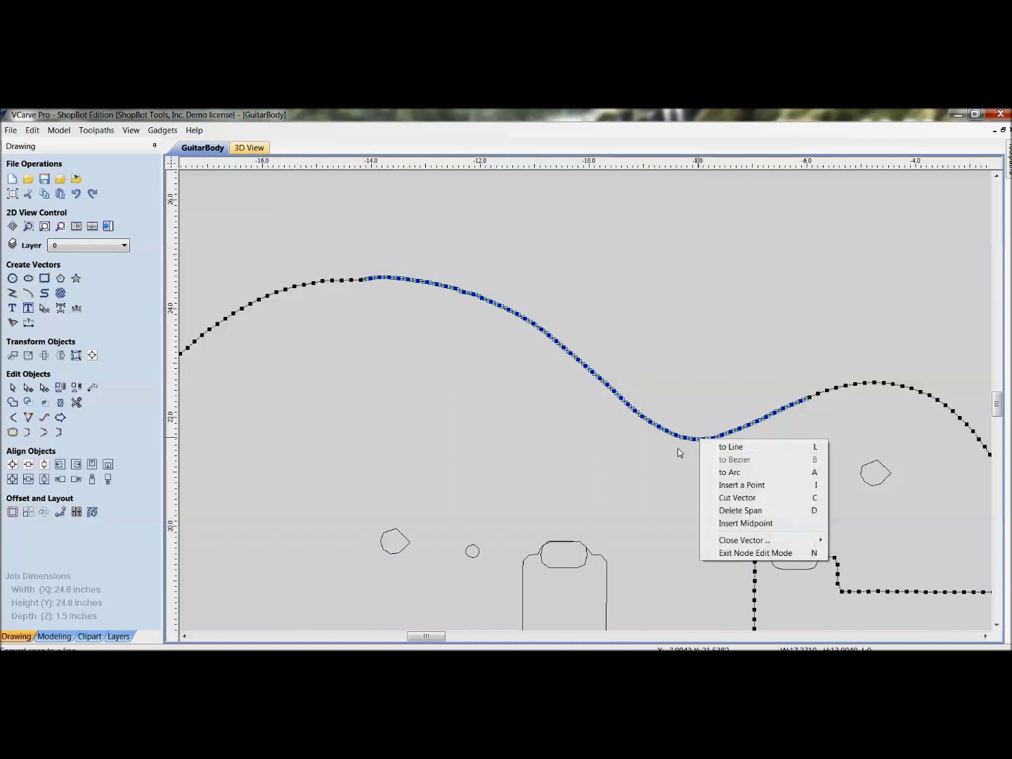
key(Escape)
key(Escape)
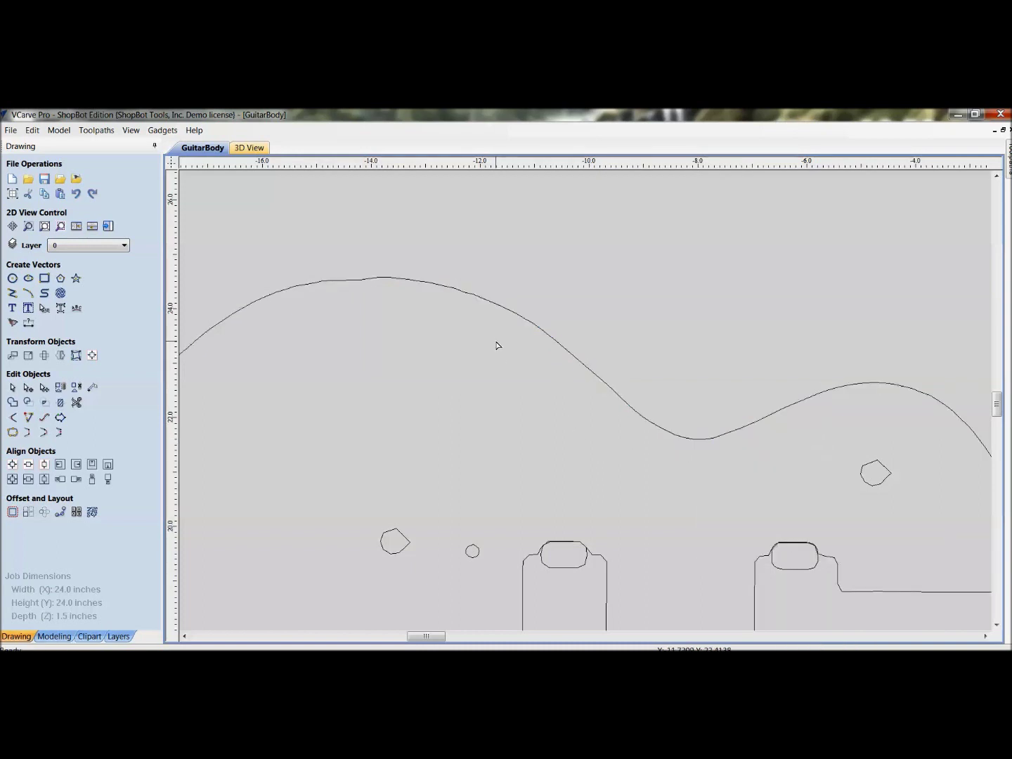
- Reopen the traced outline's nodes, review the editing options for a Bezier span and a smooth point, and leave node editing
click(403, 279)
scroll(403, 279, up, 5)
scroll(403, 279, up, 3)
right_click(398, 265)
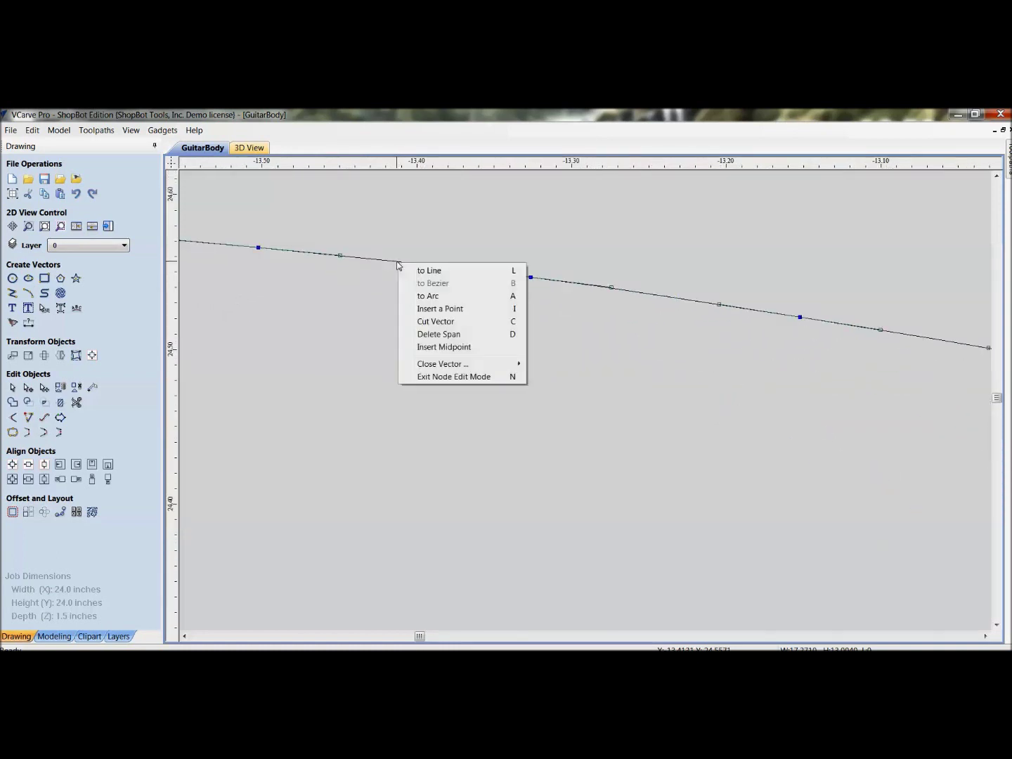
right_click(532, 278)
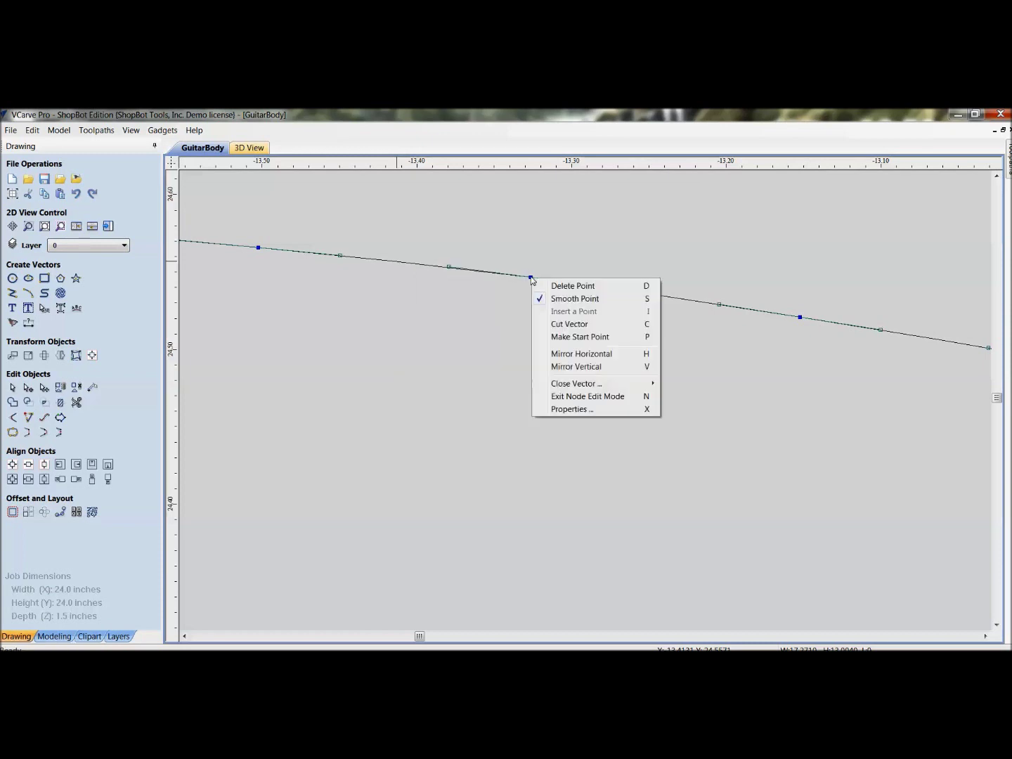
click(480, 346)
scroll(482, 350, down, 5)
scroll(427, 439, down, 10)
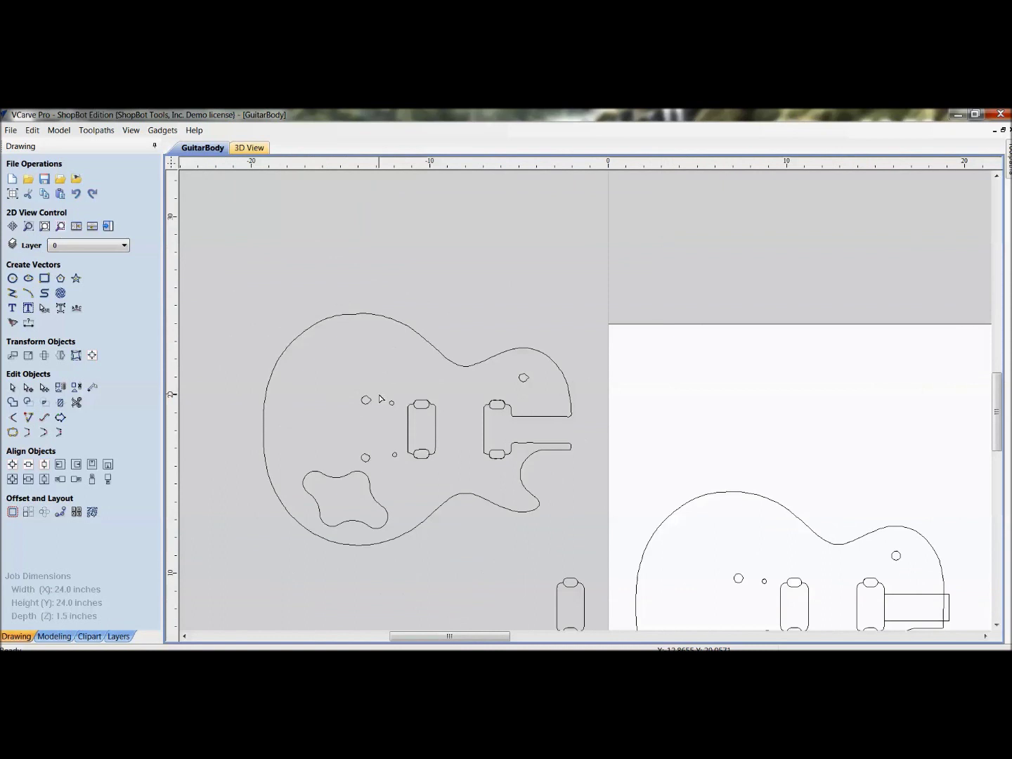
- Show the nodes of the traced guitar outline and those of the cleaned guitar body on the material for comparison
click(463, 494)
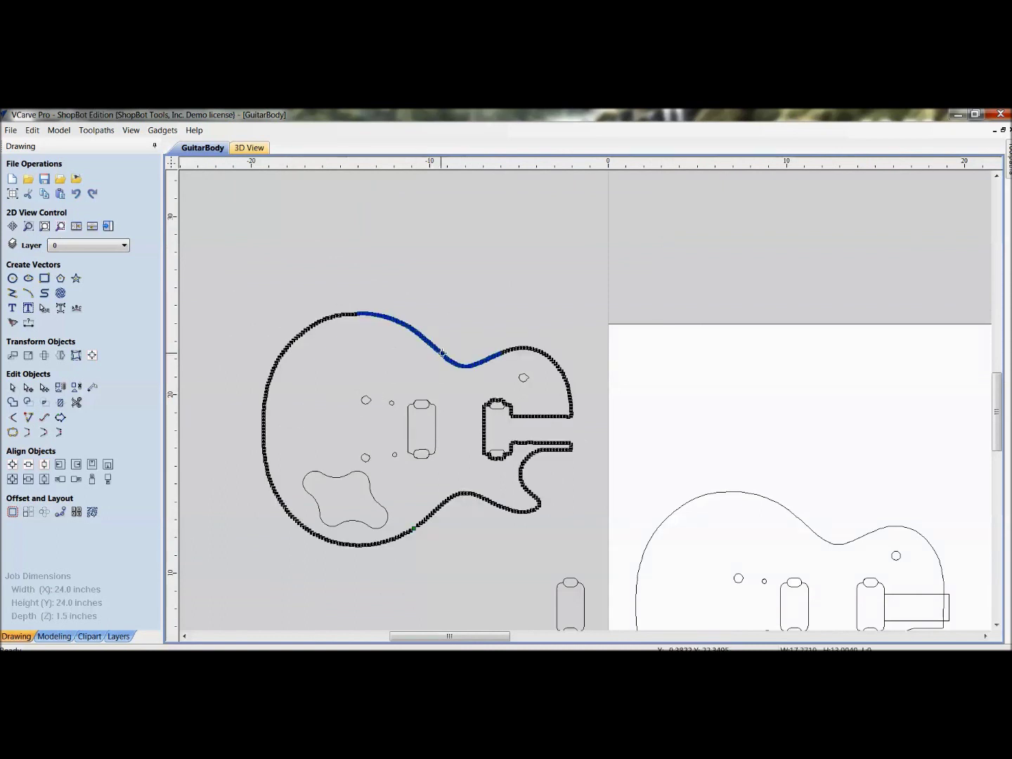
drag(799, 522, 592, 343)
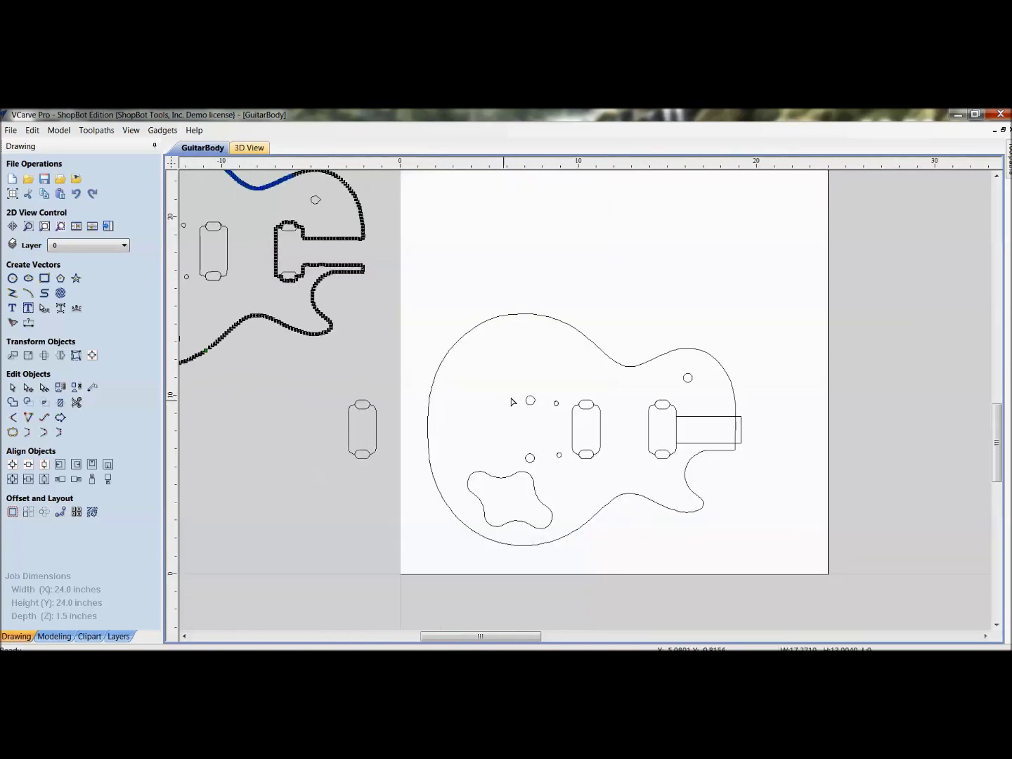
click(591, 343)
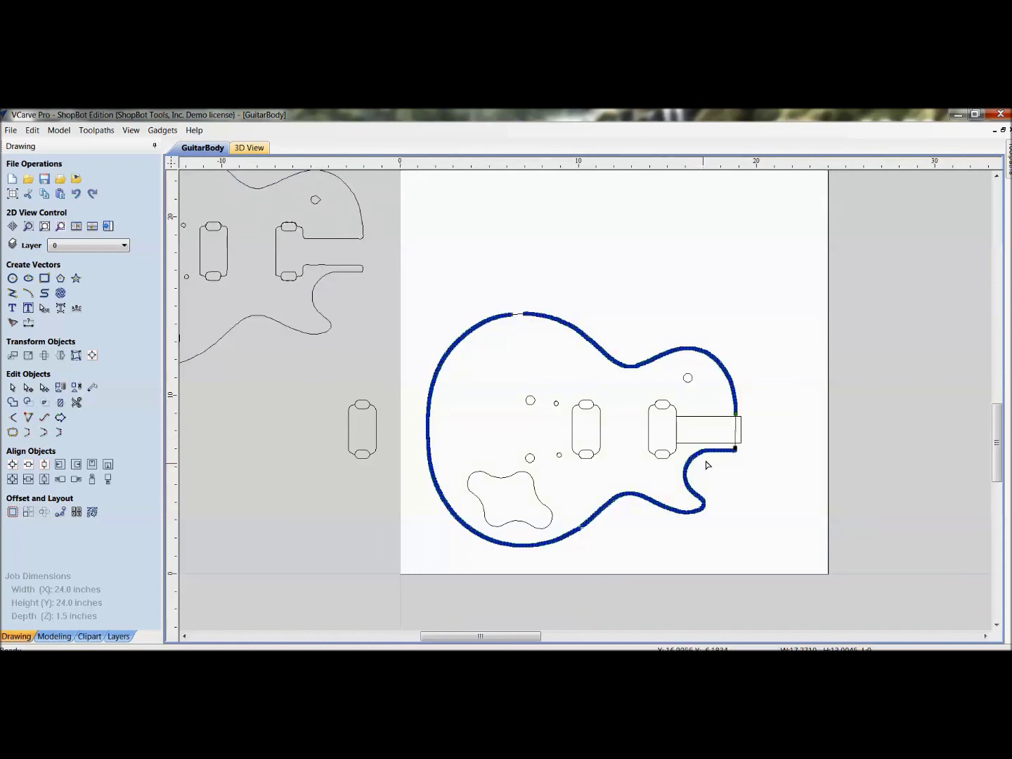
- Examine the cleaned guitar body's smoothed nodes at the corner below the neck pocket and along its upper curve
scroll(722, 451, up, 3)
scroll(727, 450, up, 2)
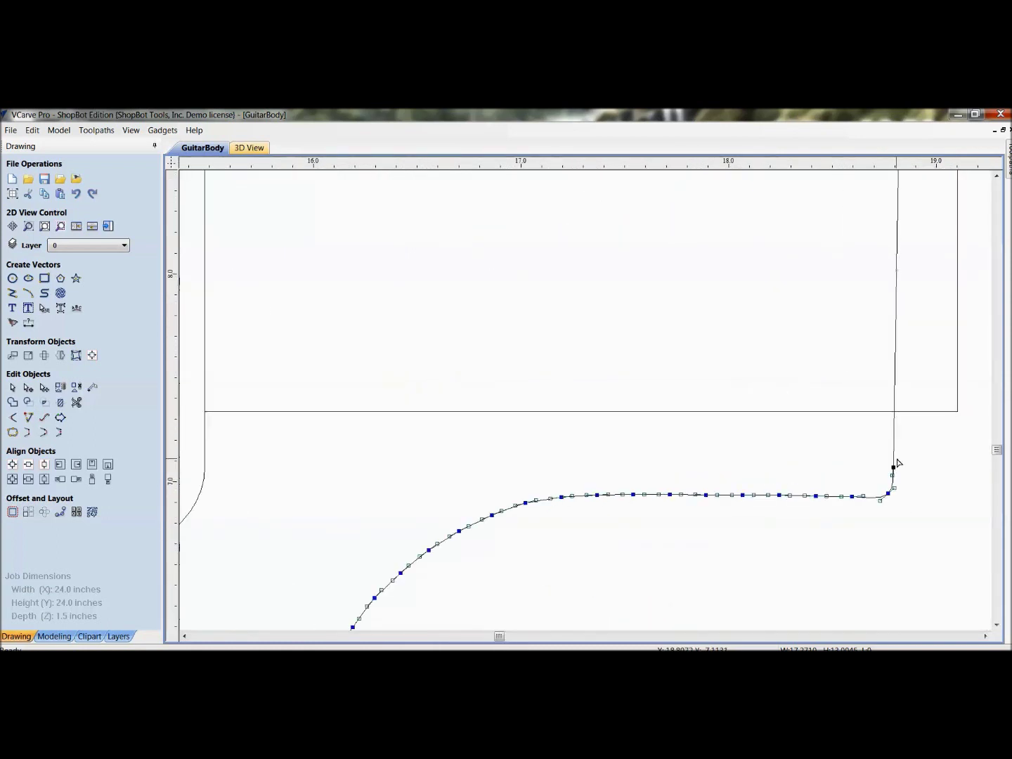
scroll(870, 483, down, 1)
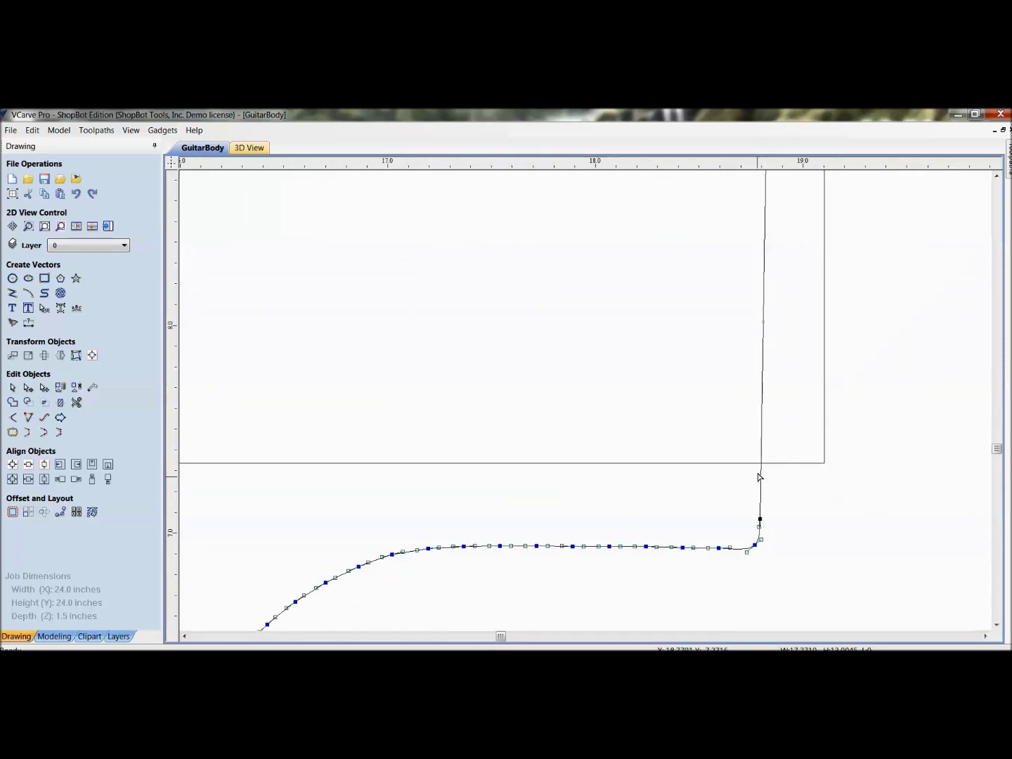
scroll(759, 477, down, 2)
scroll(568, 463, down, 2)
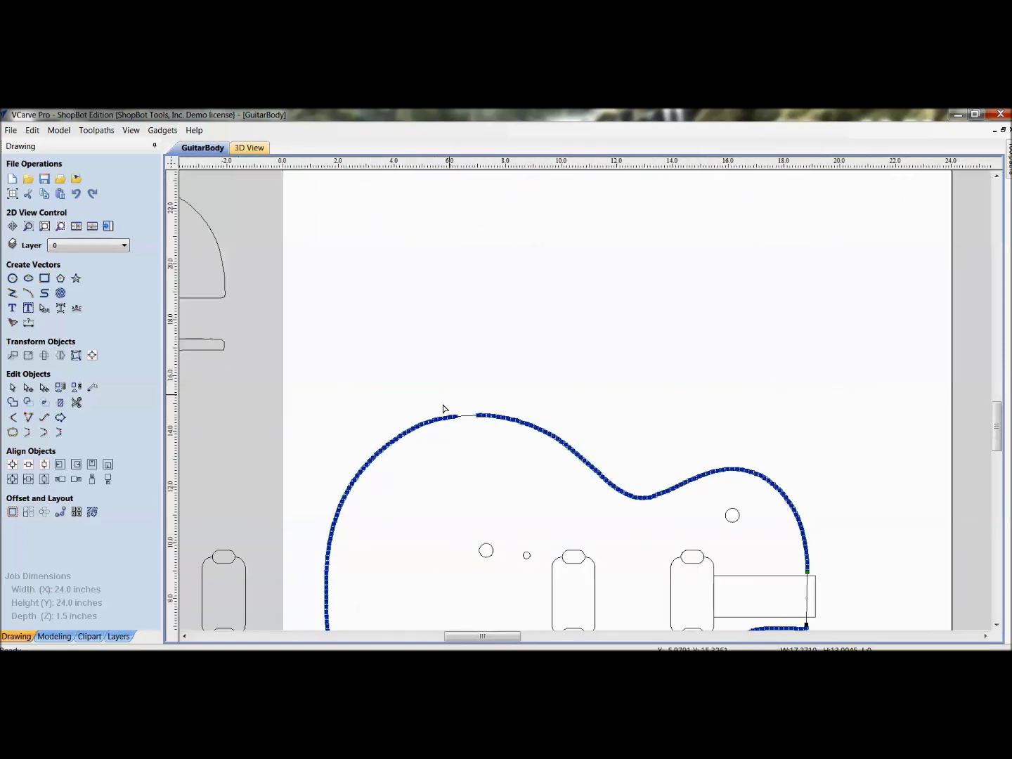
scroll(445, 414, up, 4)
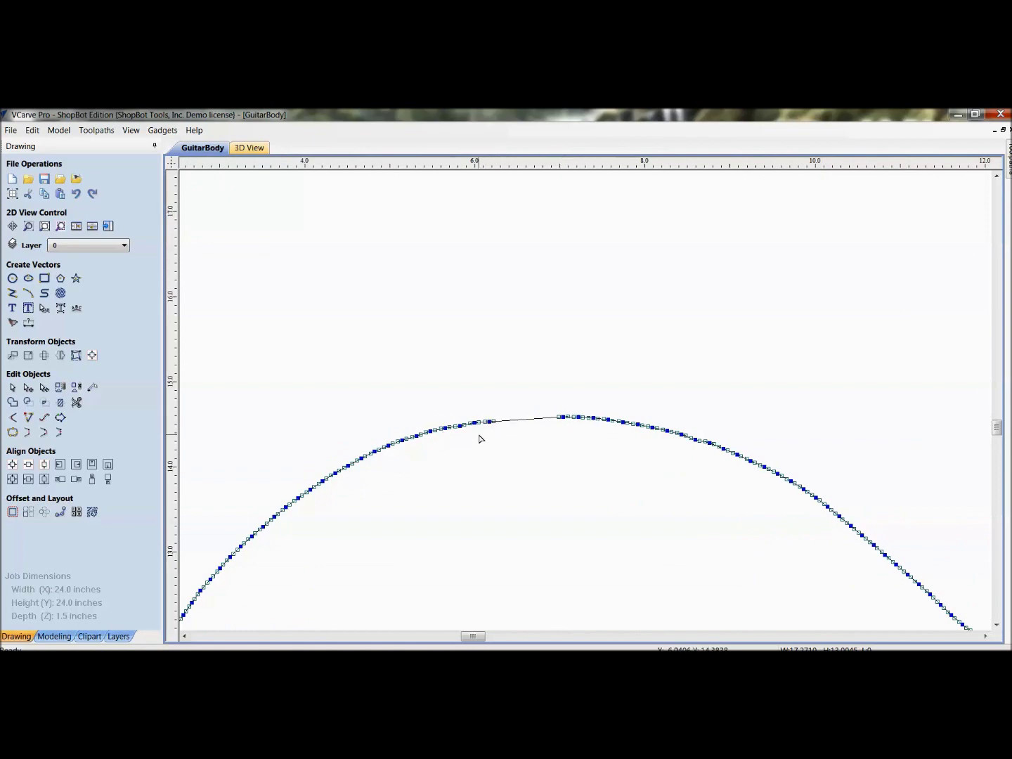
- Review the editing options for the long span at the peak of the cleaned guitar body's upper curve
scroll(492, 448, down, 2)
scroll(532, 533, down, 1)
scroll(553, 413, down, 1)
scroll(557, 414, down, 2)
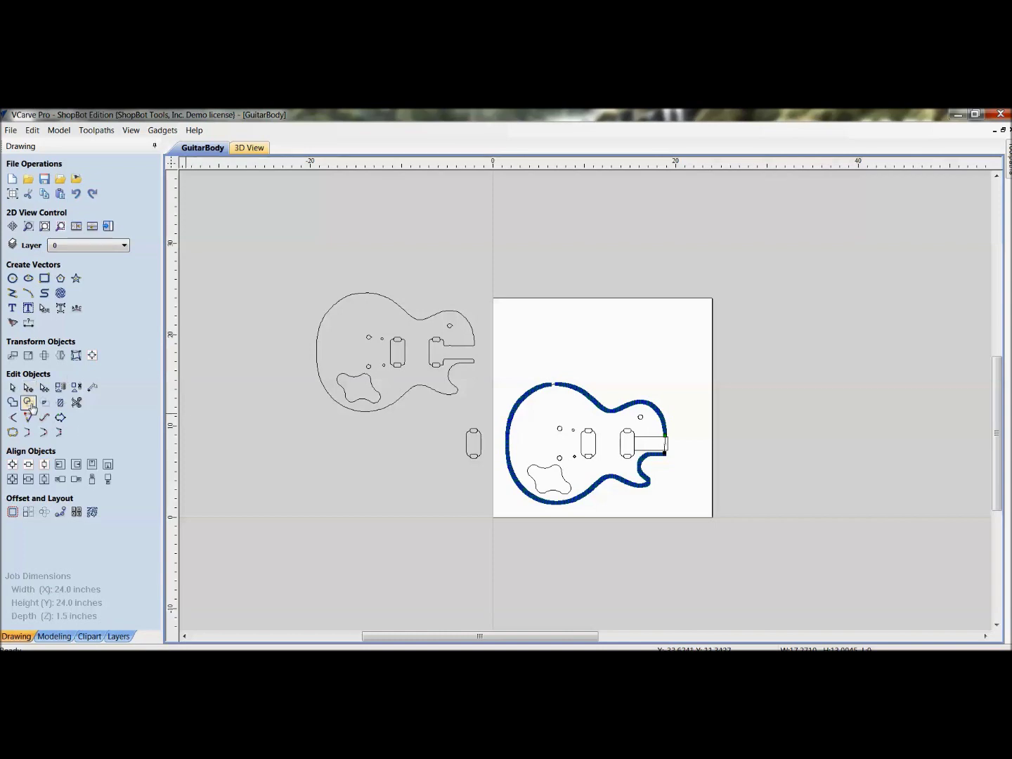
scroll(539, 410, up, 2)
scroll(540, 390, up, 4)
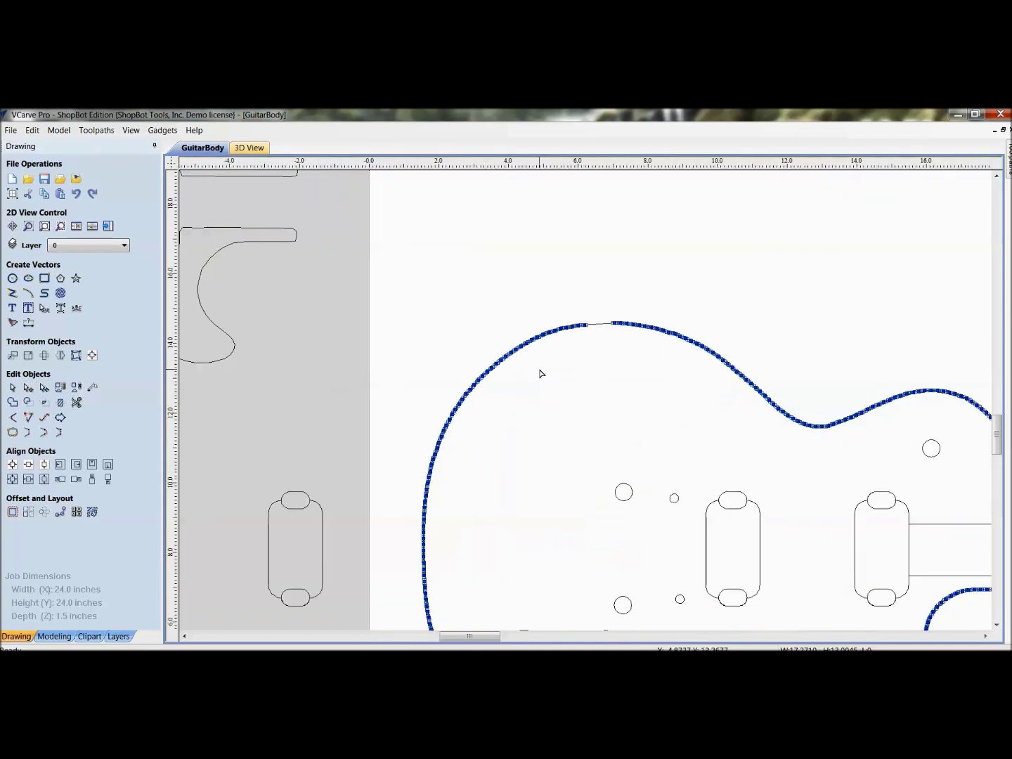
scroll(609, 284, up, 1)
drag(609, 283, 517, 573)
scroll(562, 576, up, 3)
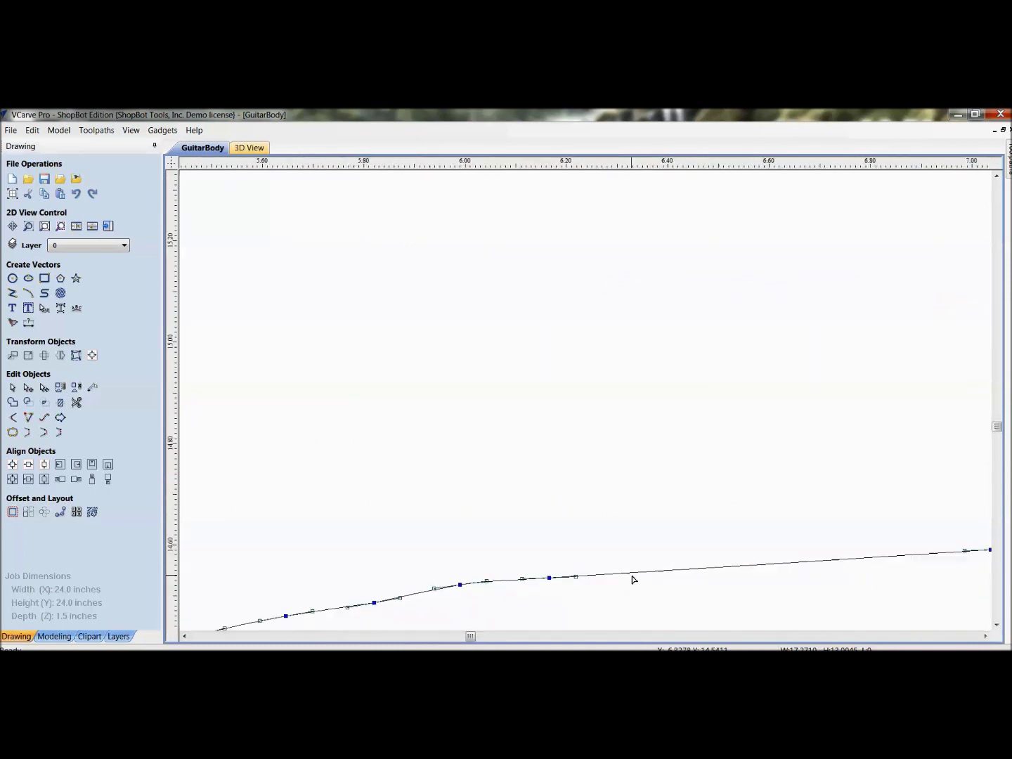
right_click(674, 572)
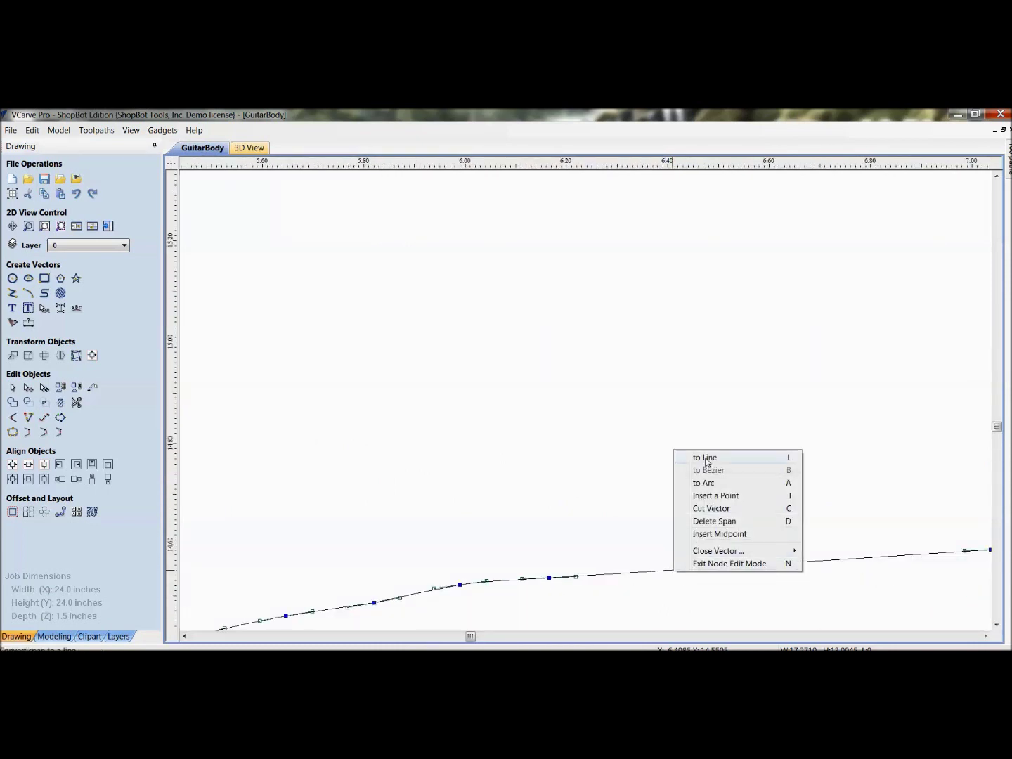
- Review the editing options for the smooth point where that long span starts on the guitar body's upper curve
click(552, 581)
right_click(549, 578)
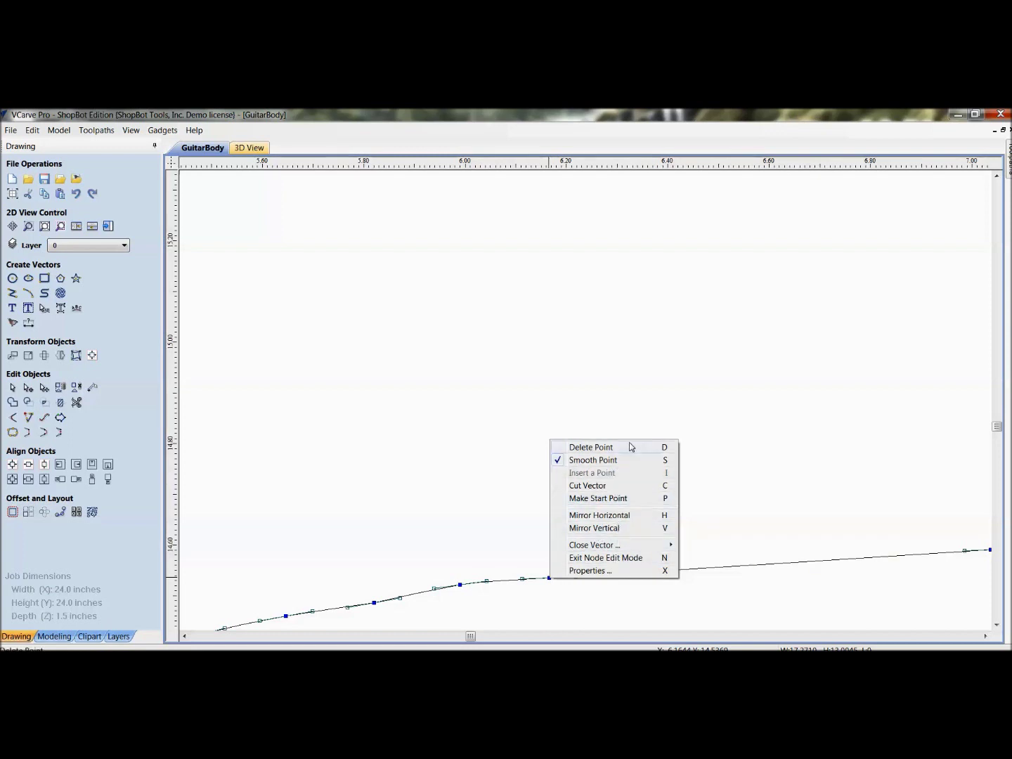
mouse_move(638, 546)
- Look over the available help resources and leave node editing with both guitar outlines in view
click(194, 129)
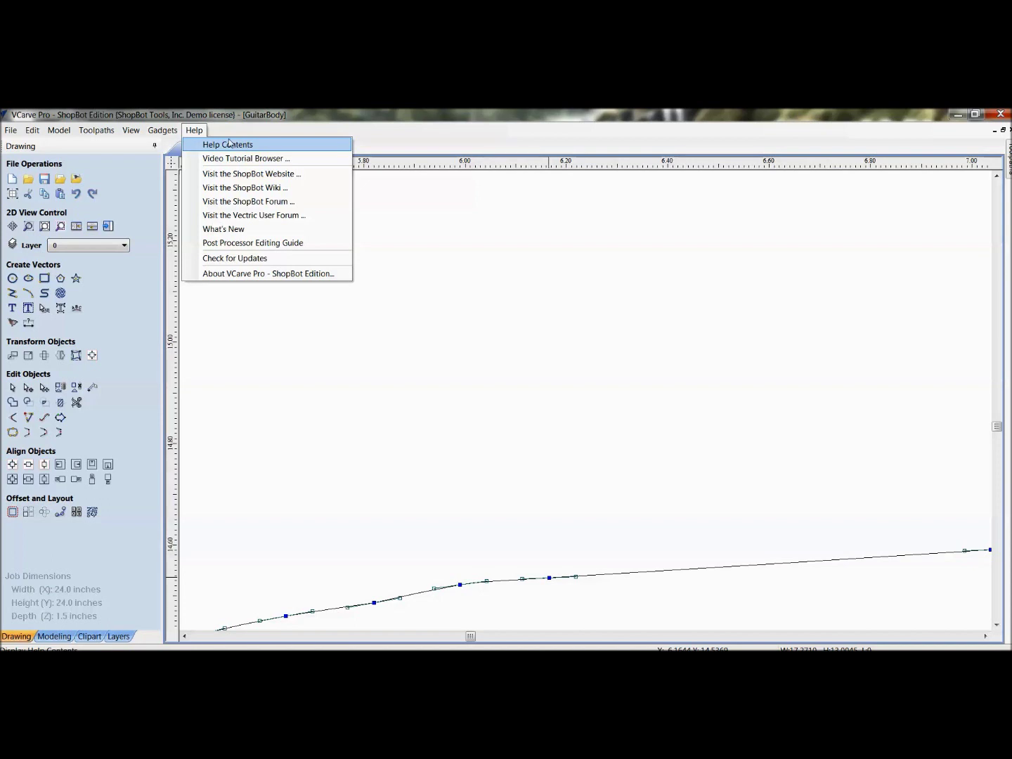
click(649, 491)
scroll(647, 473, down, 8)
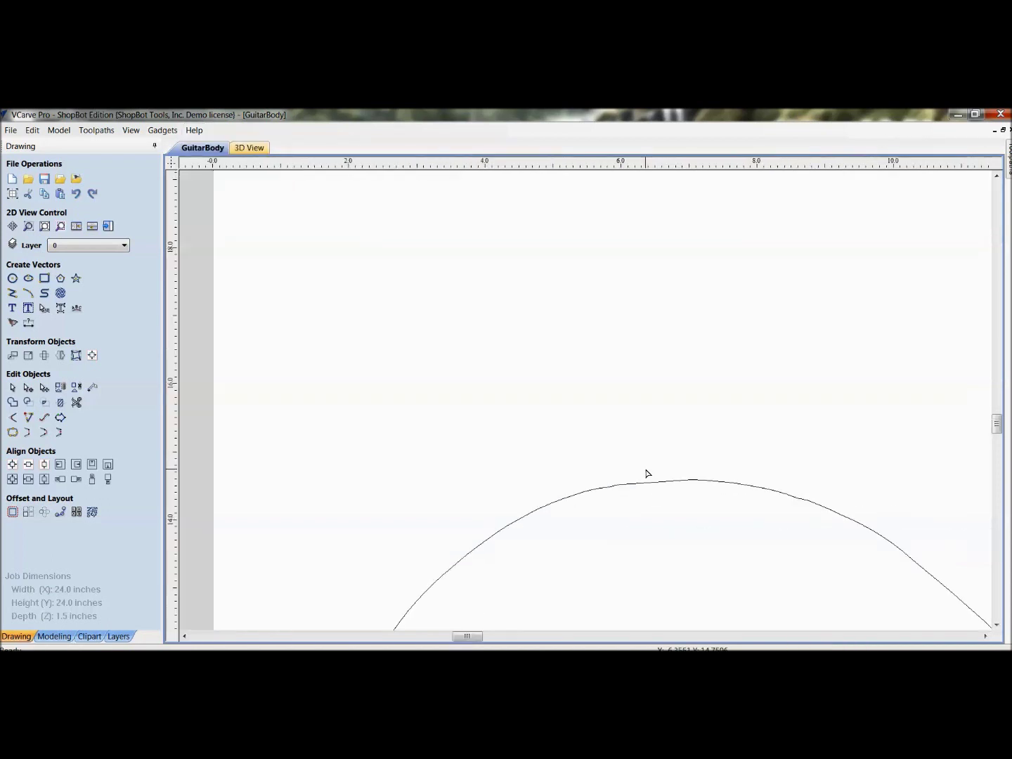
scroll(648, 474, down, 5)
drag(648, 474, 493, 437)
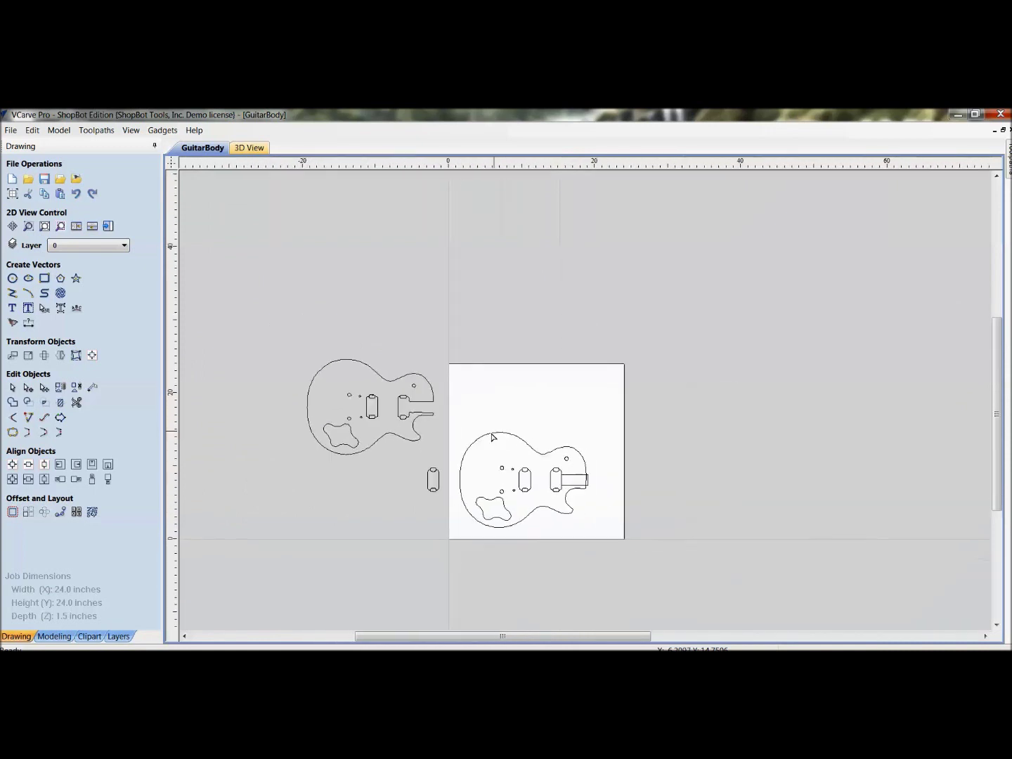